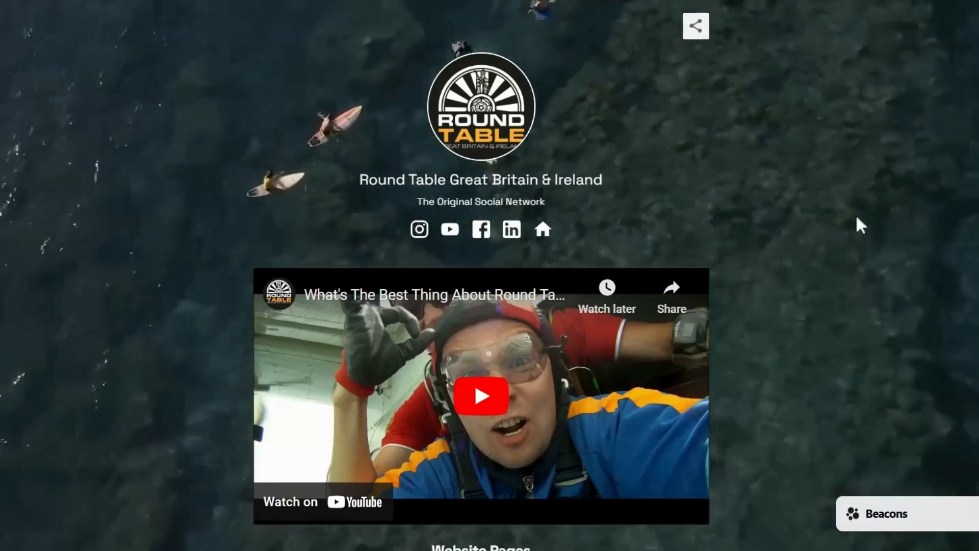
Scroll down the Round Table example page to its signup form
scroll(746, 163, down, 4)
scroll(745, 162, down, 4)
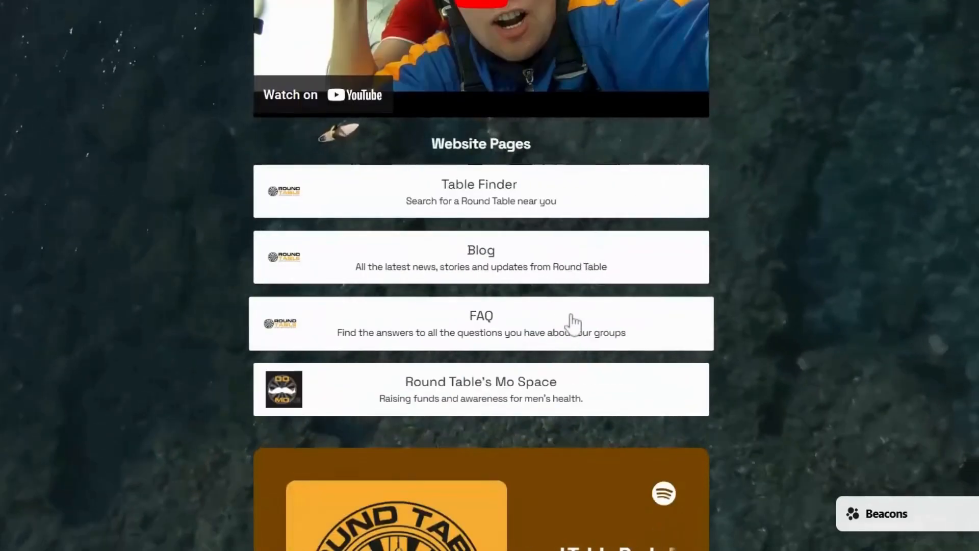
scroll(569, 324, down, 6)
scroll(649, 267, down, 6)
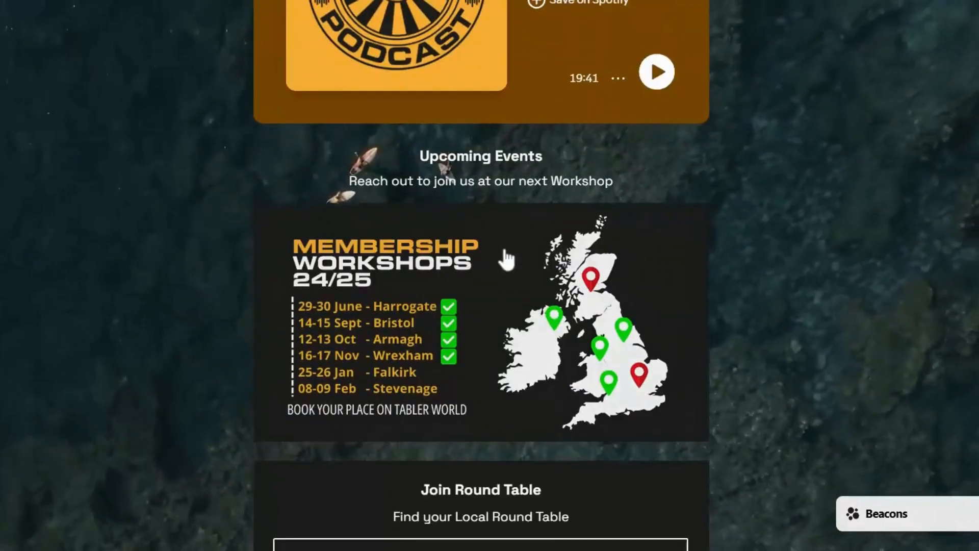
scroll(505, 258, down, 2)
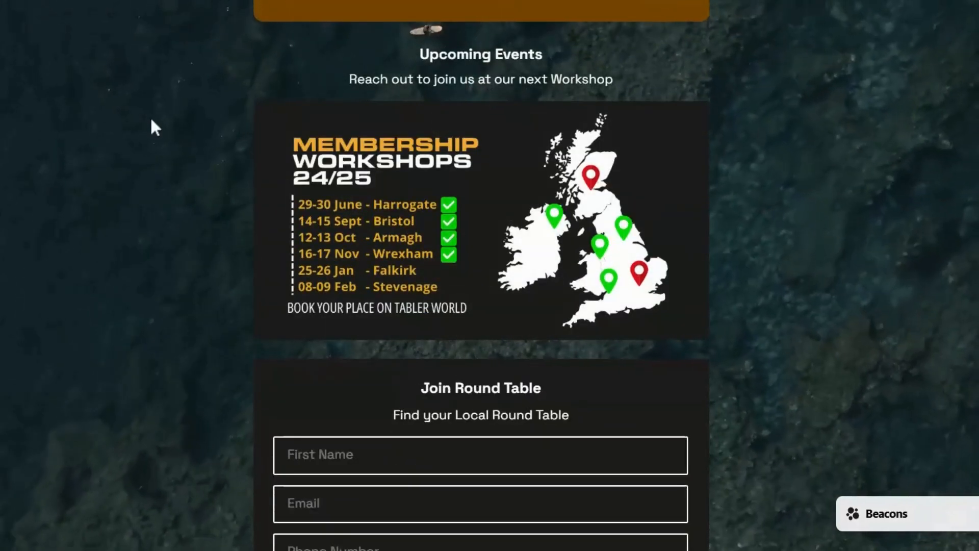
scroll(788, 214, down, 3)
scroll(787, 212, down, 2)
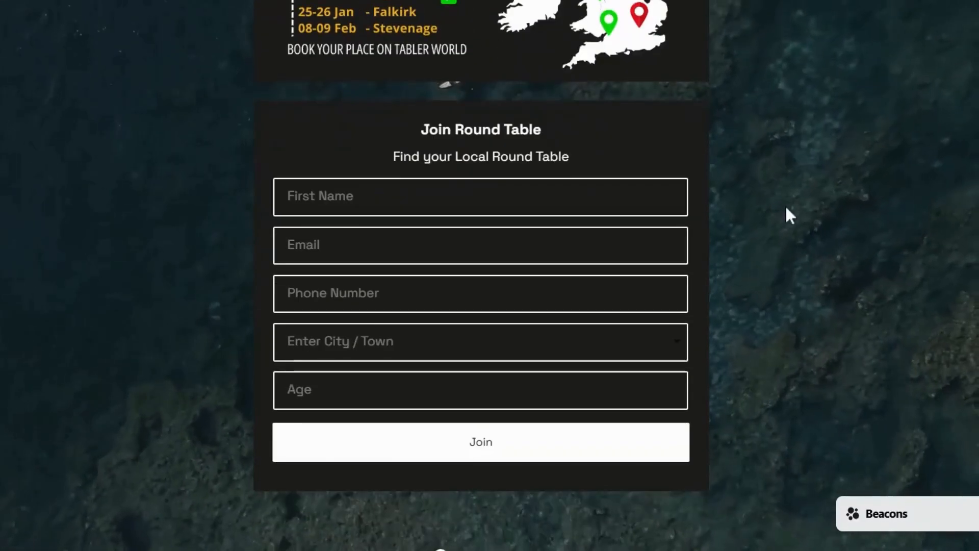
scroll(850, 217, down, 2)
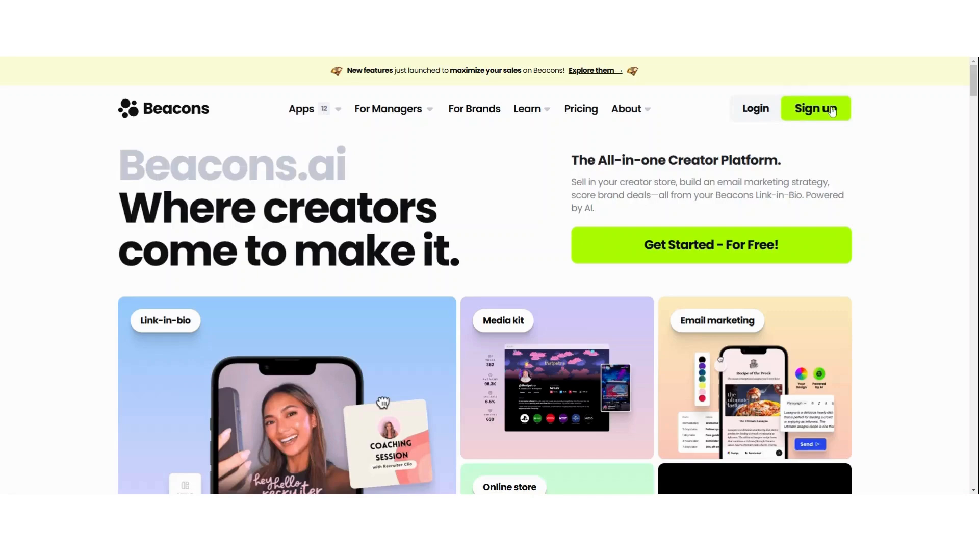
Claim the beacons.ai/rtgbi username and create the account with Google sign-up
click(816, 108)
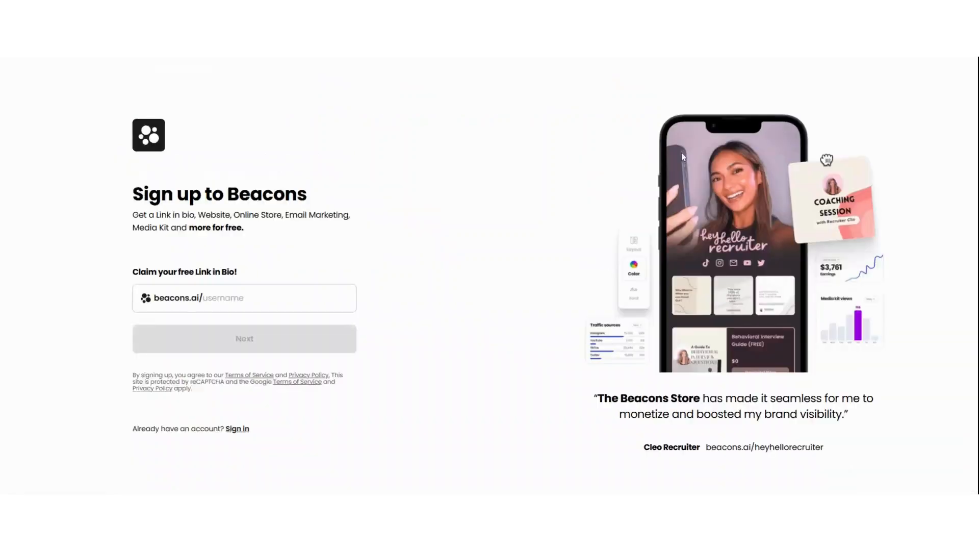
click(230, 298)
text(rtgbi)
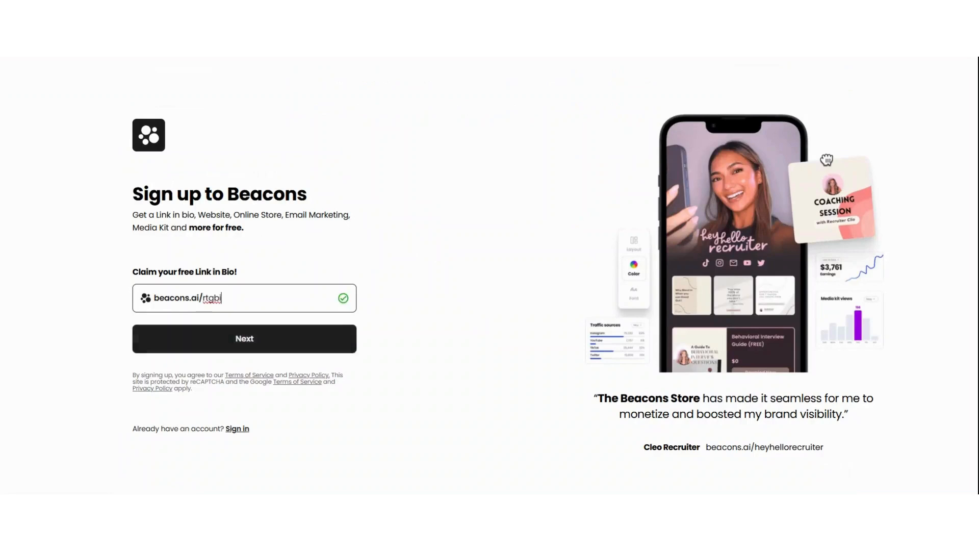
key(ctrl+a)
click(222, 298)
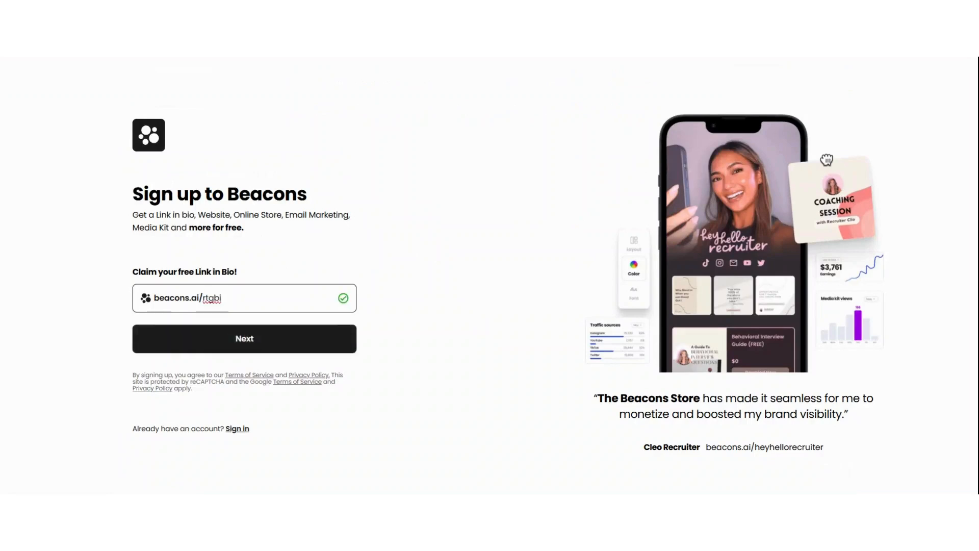
click(247, 346)
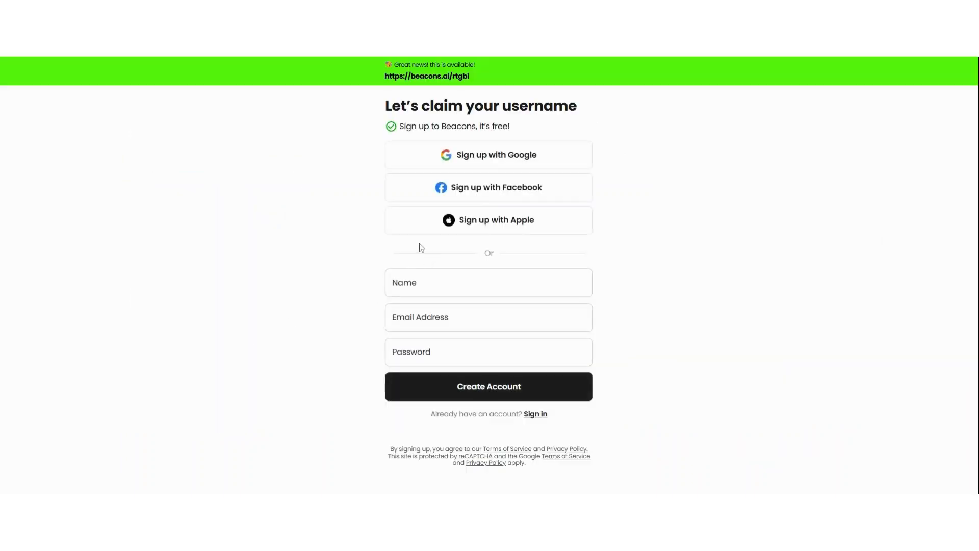
click(499, 161)
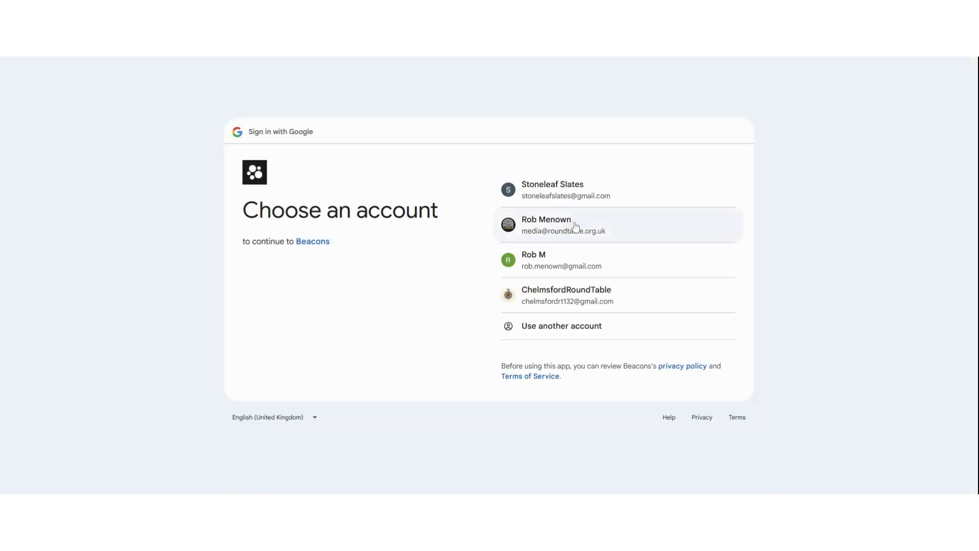
click(575, 227)
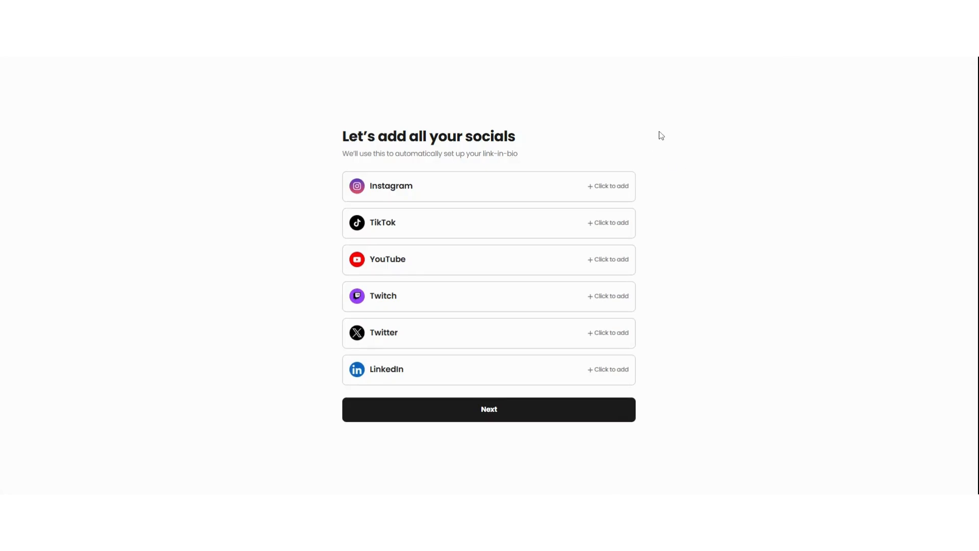
Enter social handles: Instagram 'rtg', YouTube 'rtbi', and LinkedIn 'rtgb'
click(451, 191)
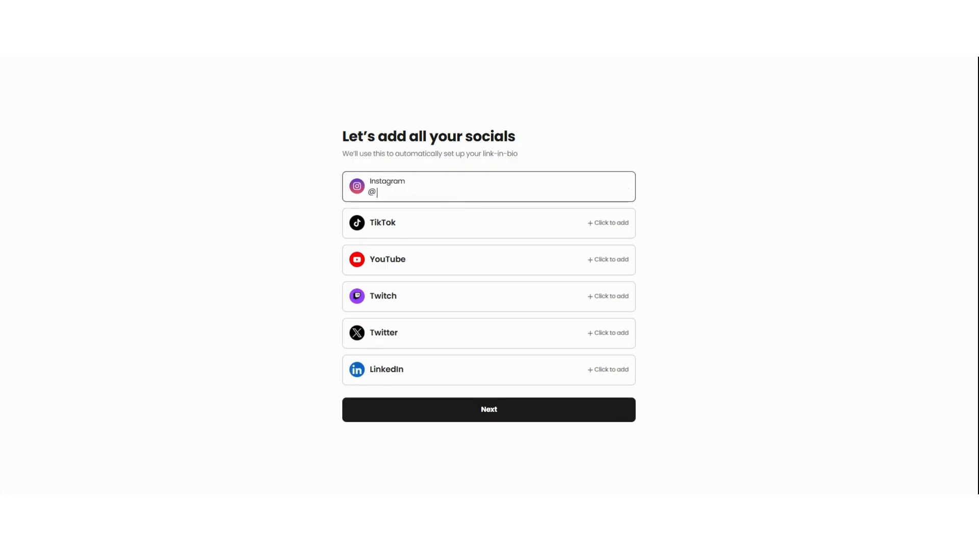
text(rtgbi)
click(422, 264)
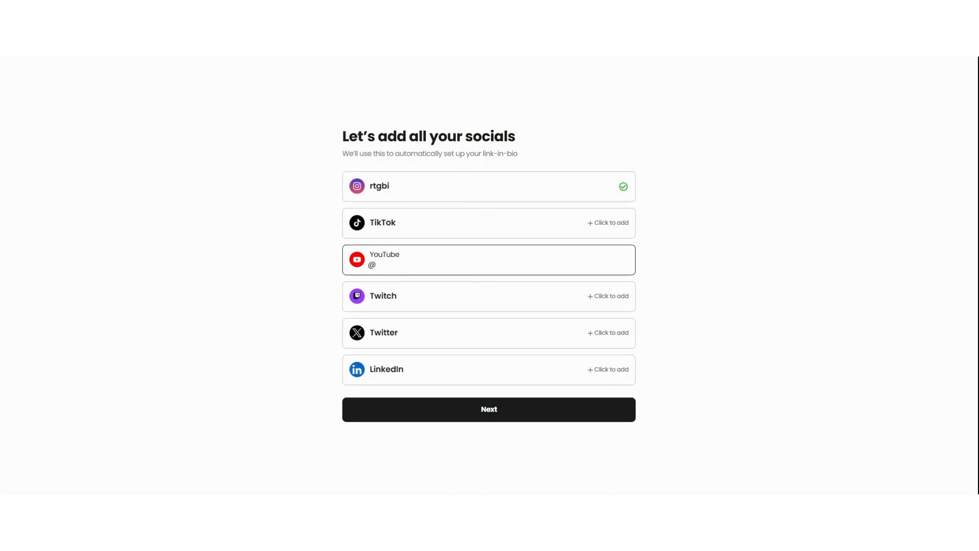
text(rtbi)
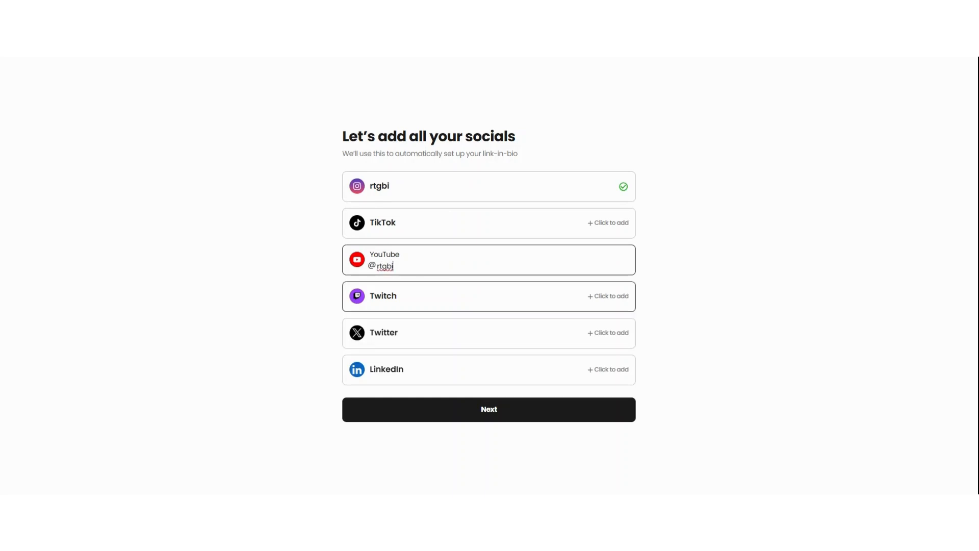
click(396, 372)
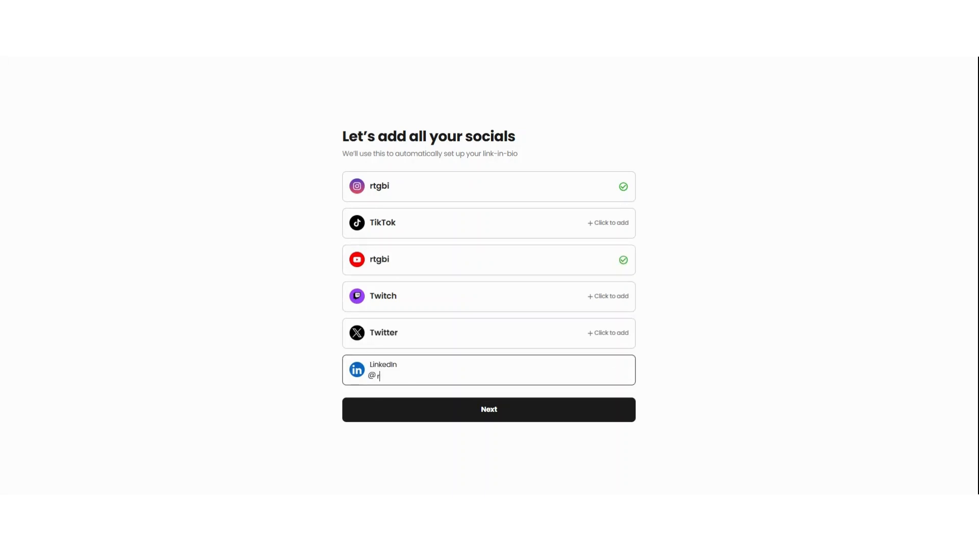
text(rtbi)
click(407, 328)
click(377, 376)
text(rtgb)
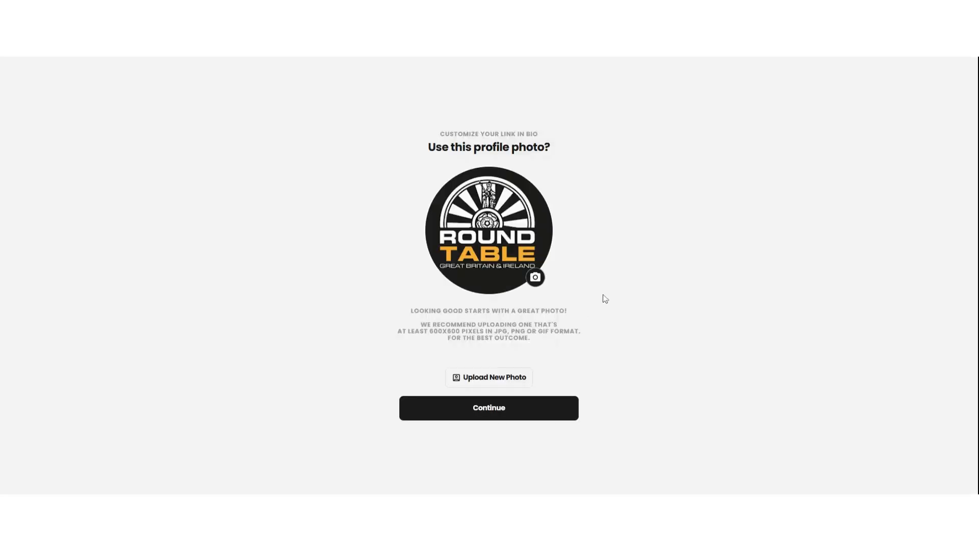
Keep the Round Table logo as profile photo and add Social & Digital Marketing content type
click(494, 412)
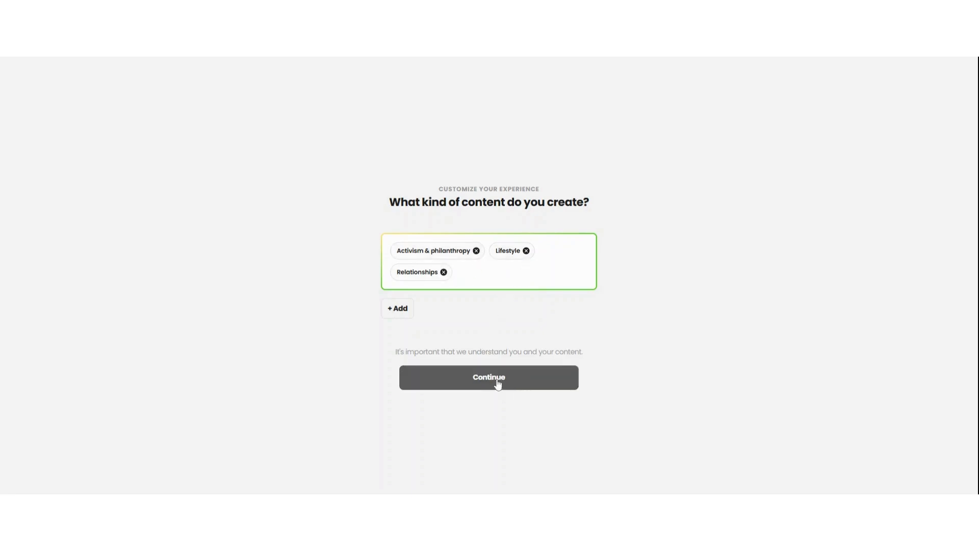
click(481, 278)
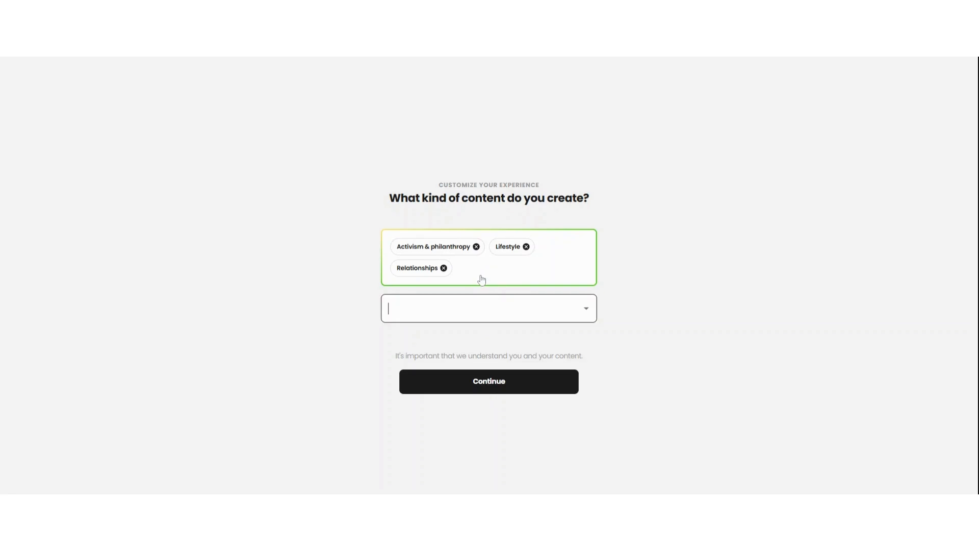
text(soc)
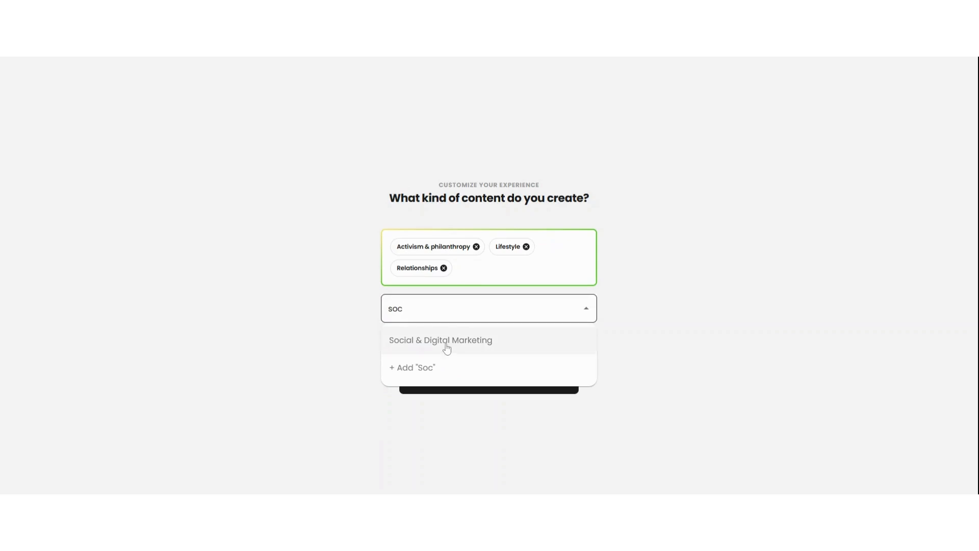
click(446, 349)
click(489, 394)
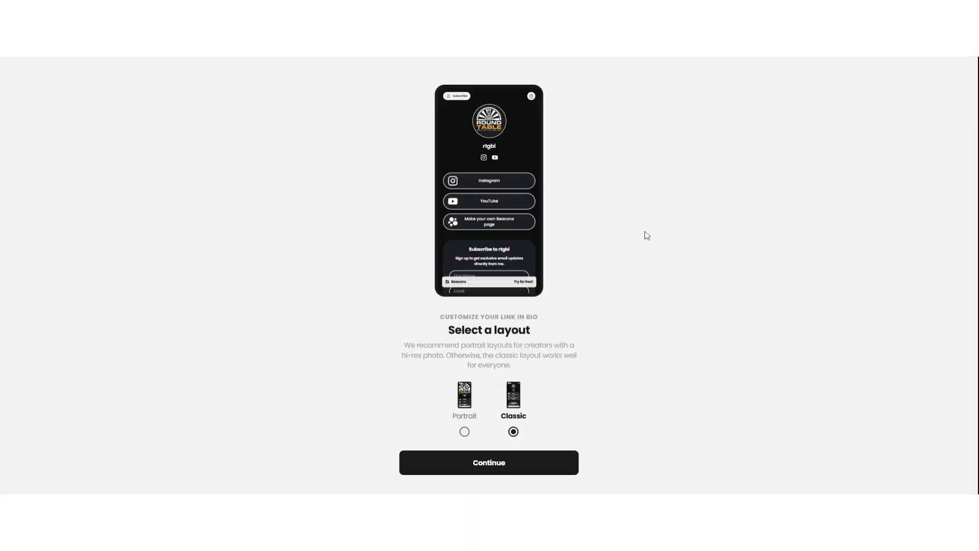
Pick the Classic layout and the dark fourth design
click(464, 432)
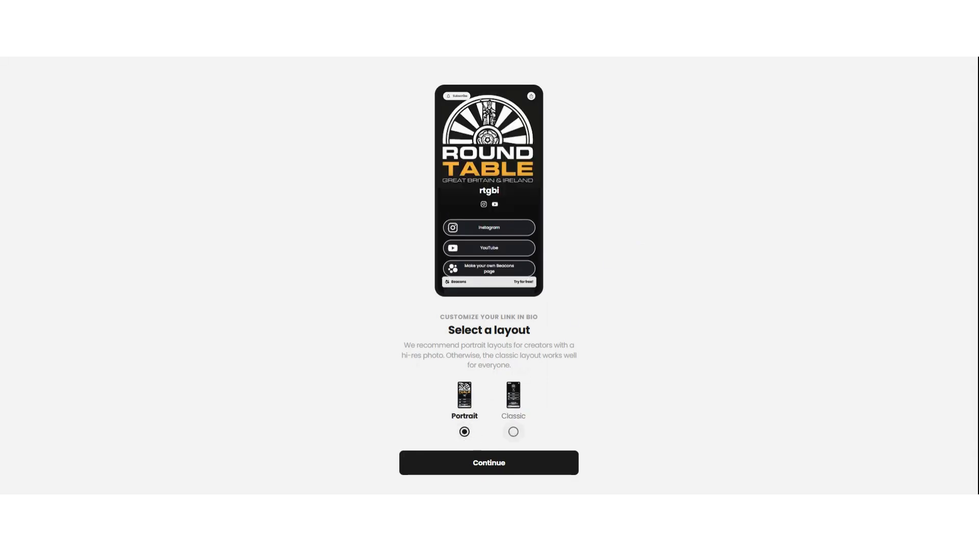
click(514, 432)
click(499, 464)
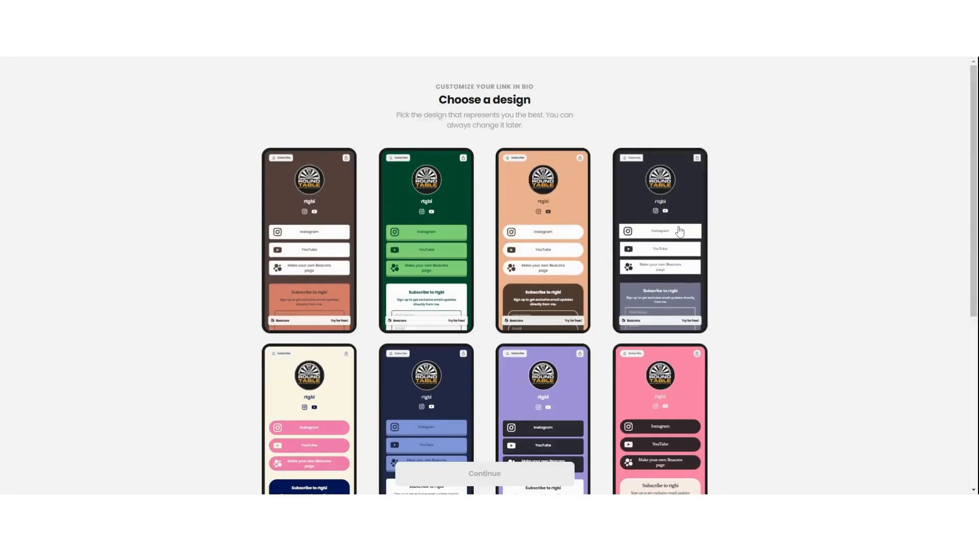
click(688, 199)
click(485, 472)
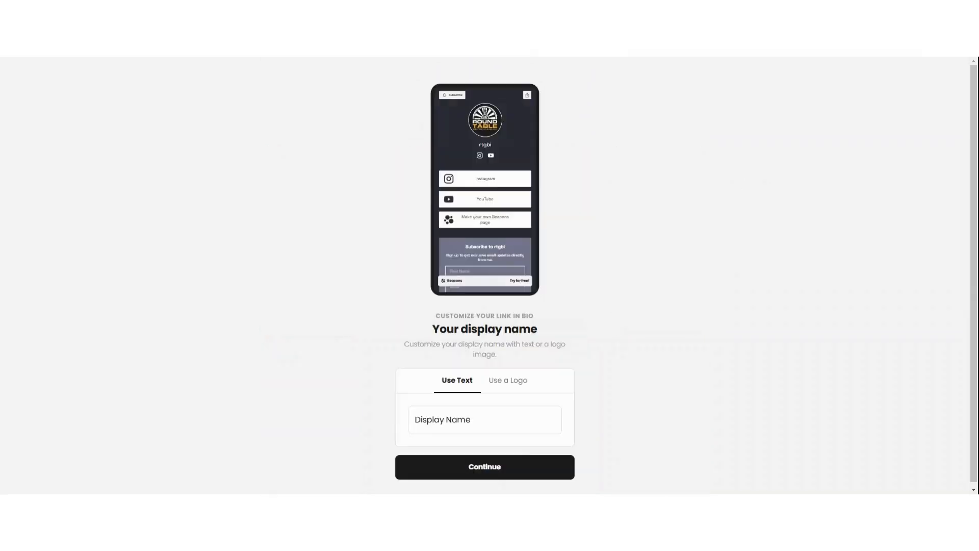
Set the display name to 'Round Table Great Britain & Ireland'
click(485, 420)
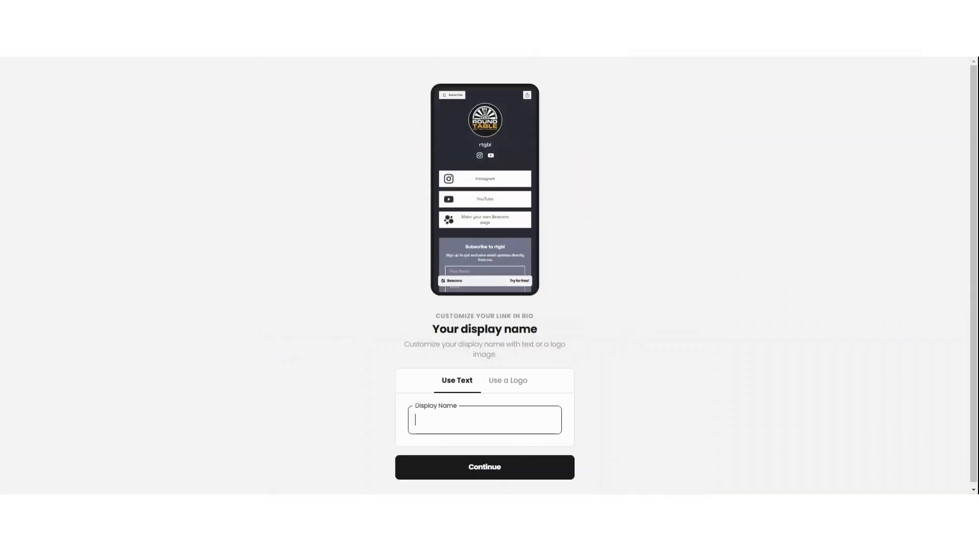
text(Round Table Great)
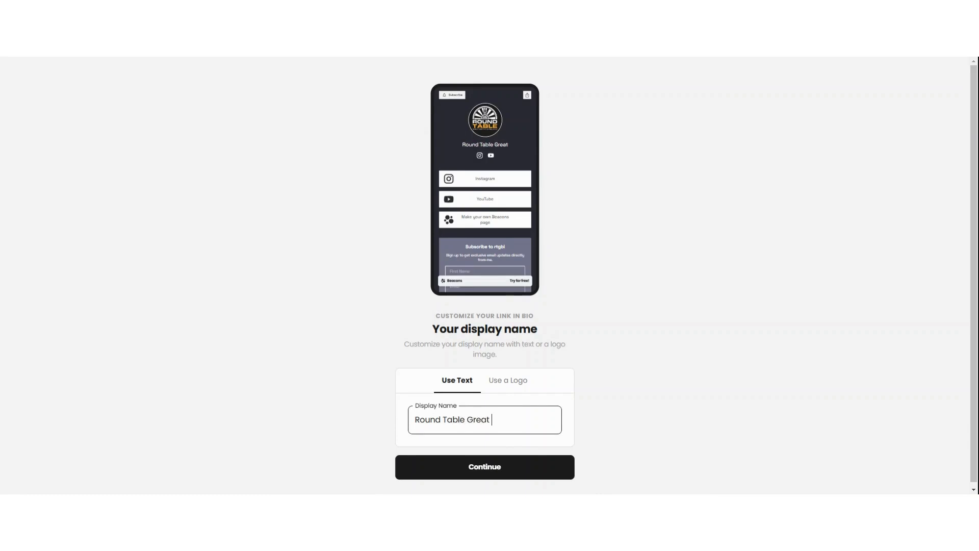
text( Britain & Ireland)
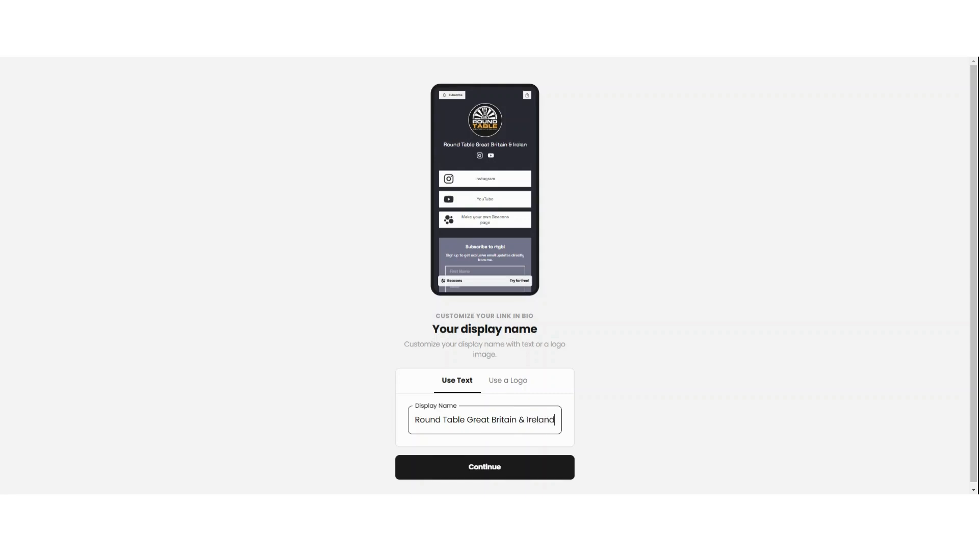
click(479, 467)
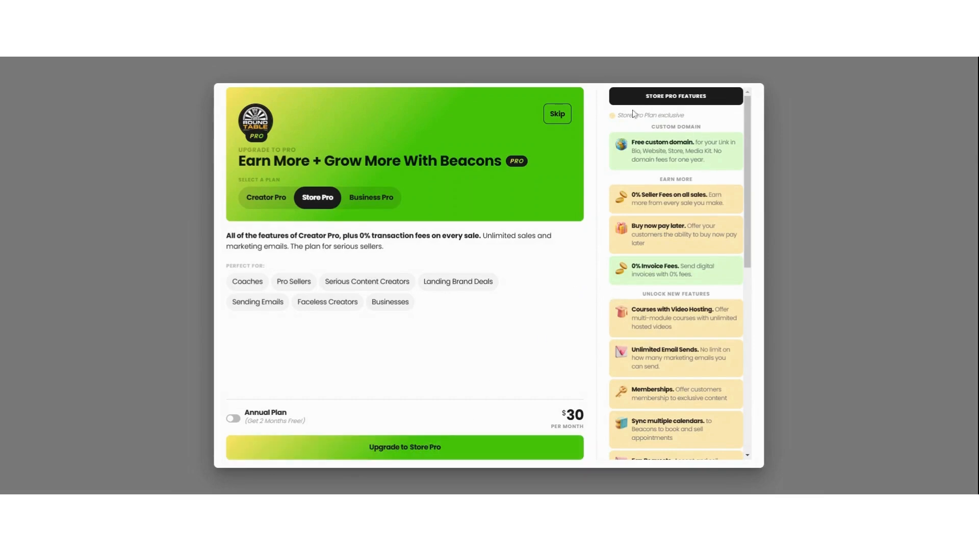
Skip the Pro upgrade and custom domain offers, then opt in to brand deals
click(558, 114)
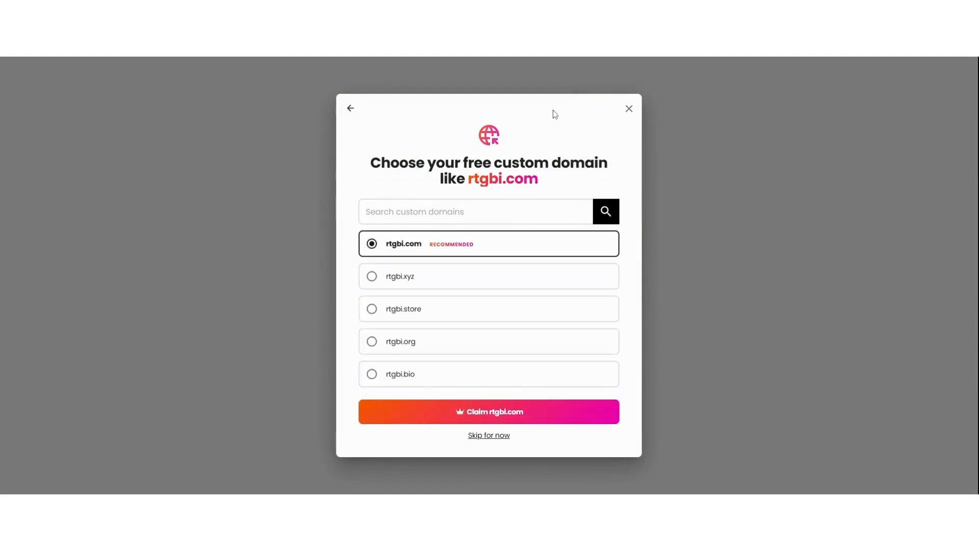
click(488, 435)
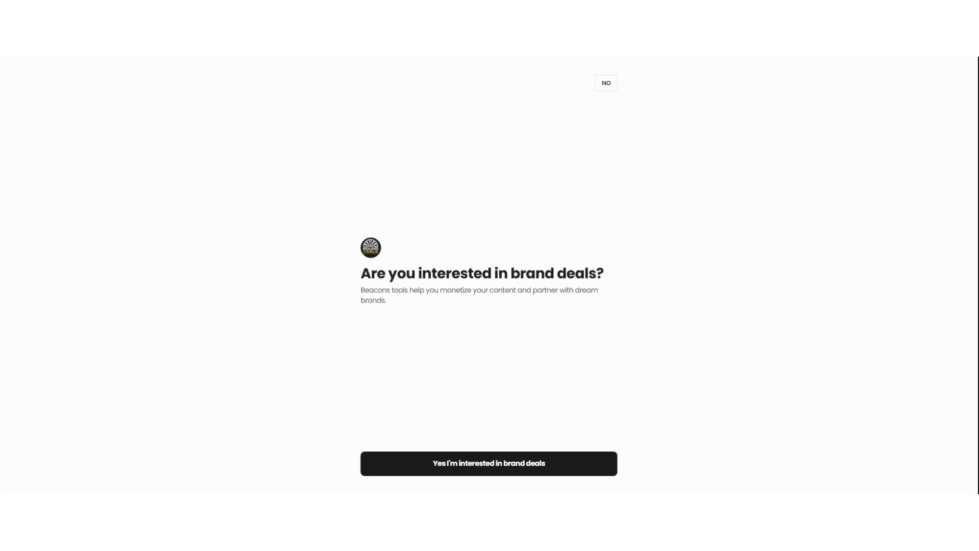
click(492, 461)
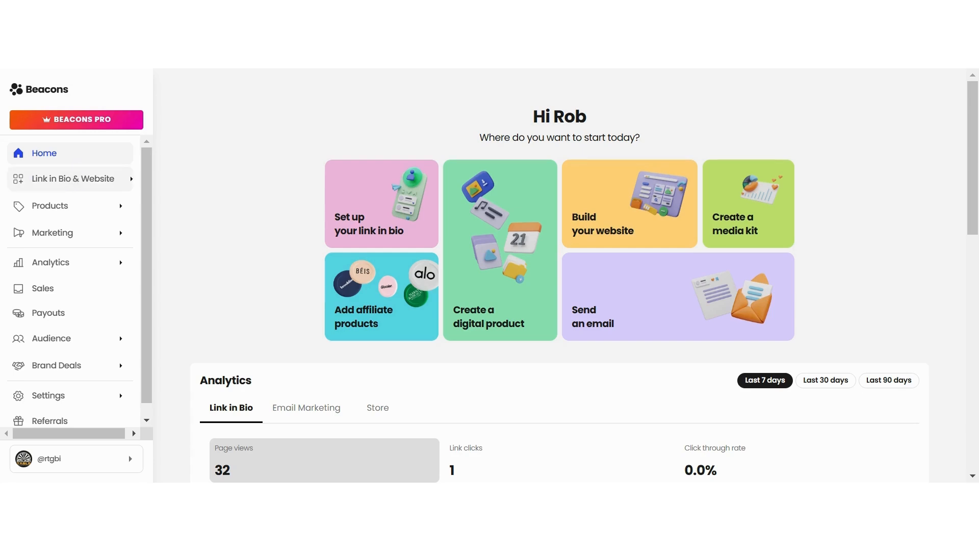
Paste the Facebook page URL into the Facebook social field in design settings
click(67, 181)
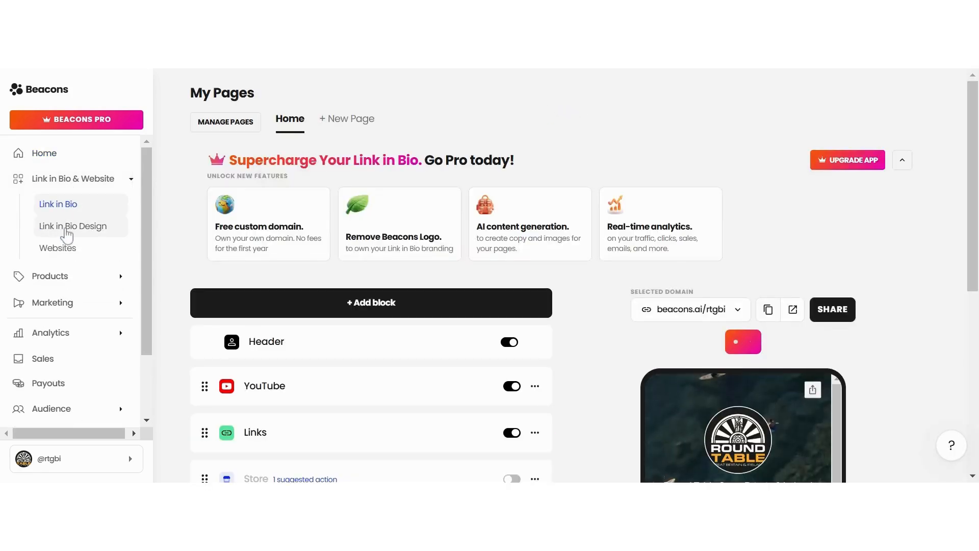
click(66, 230)
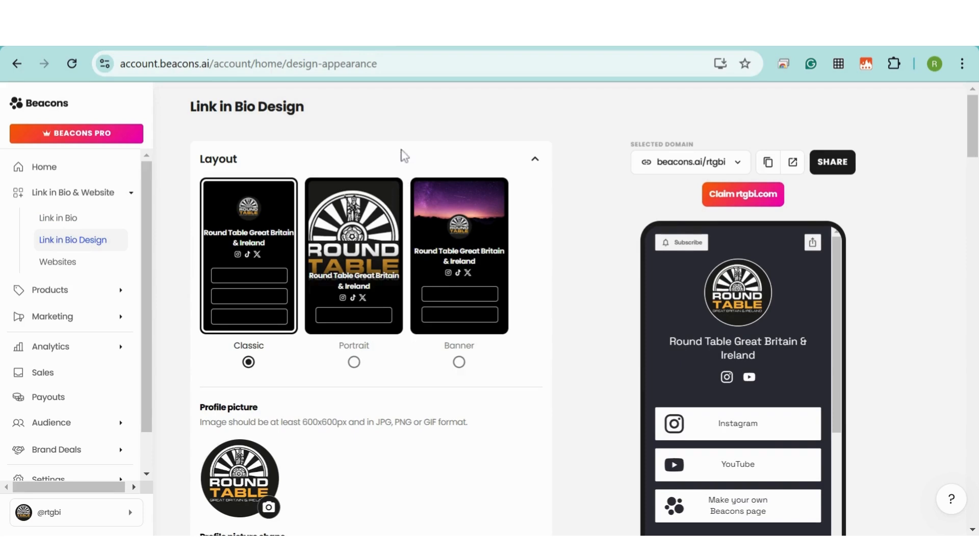
scroll(401, 153, down, 2)
scroll(401, 153, down, 3)
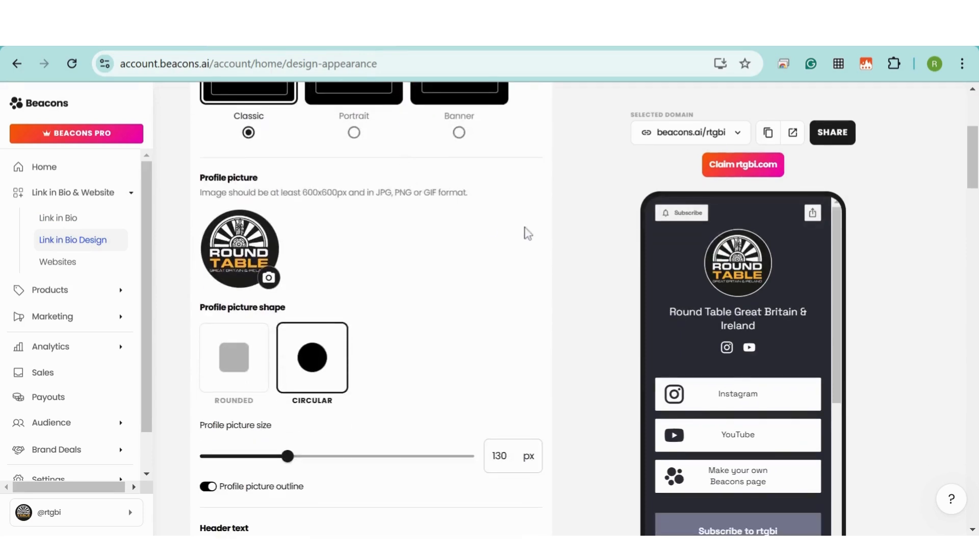
scroll(526, 233, down, 6)
scroll(526, 232, down, 8)
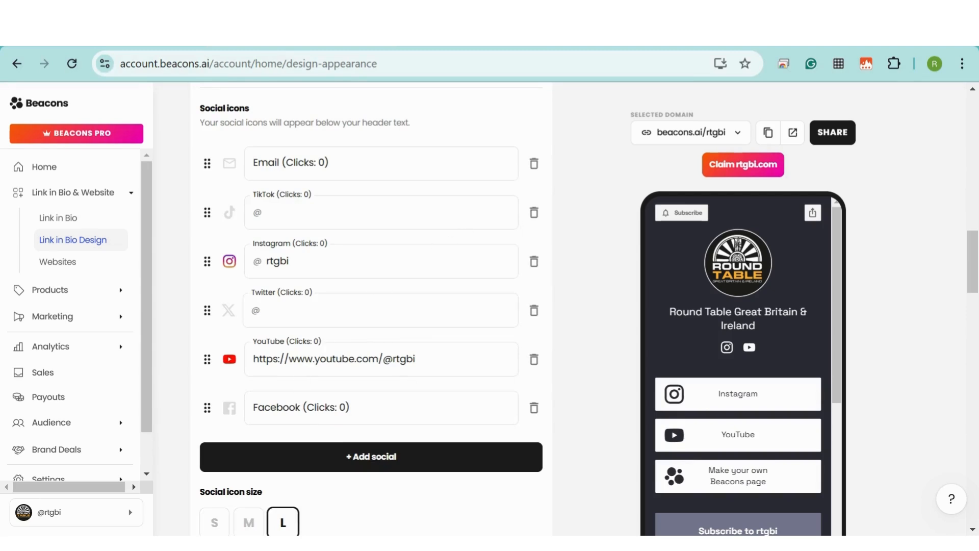
click(381, 408)
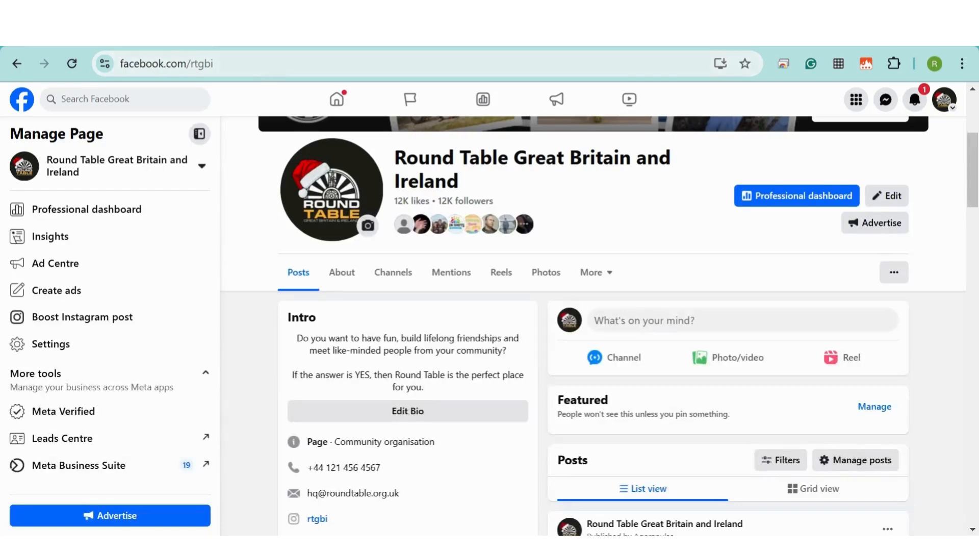
click(179, 63)
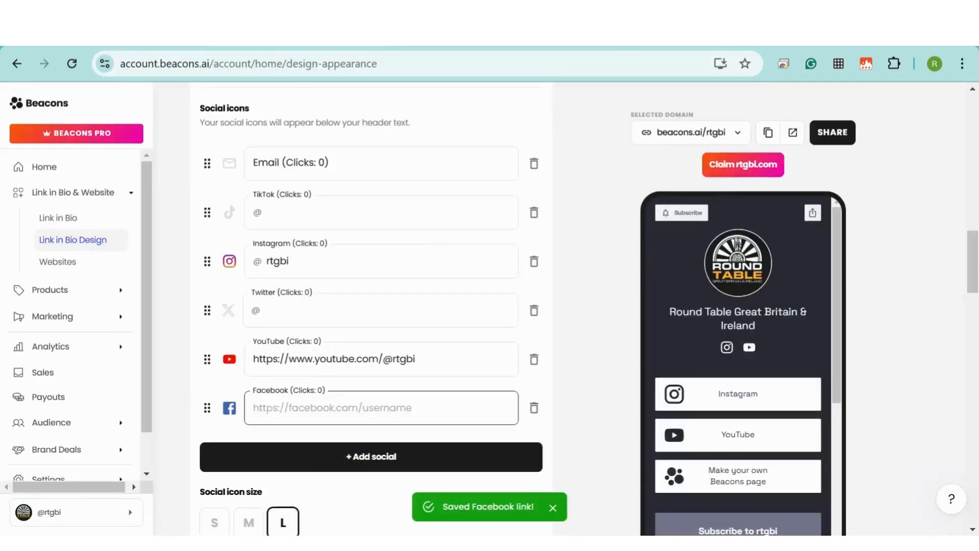
text(https://www.facebook.com/rtgbi)
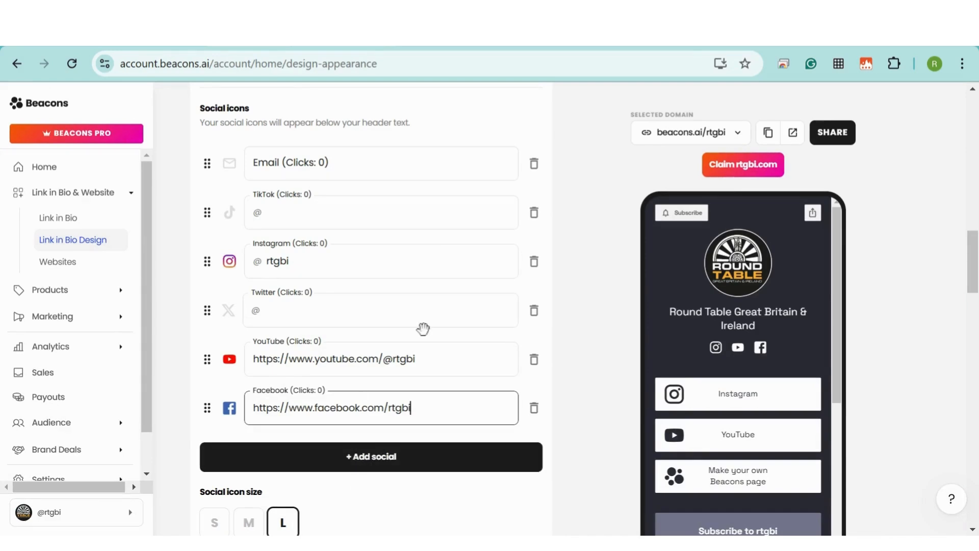
scroll(407, 278, down, 2)
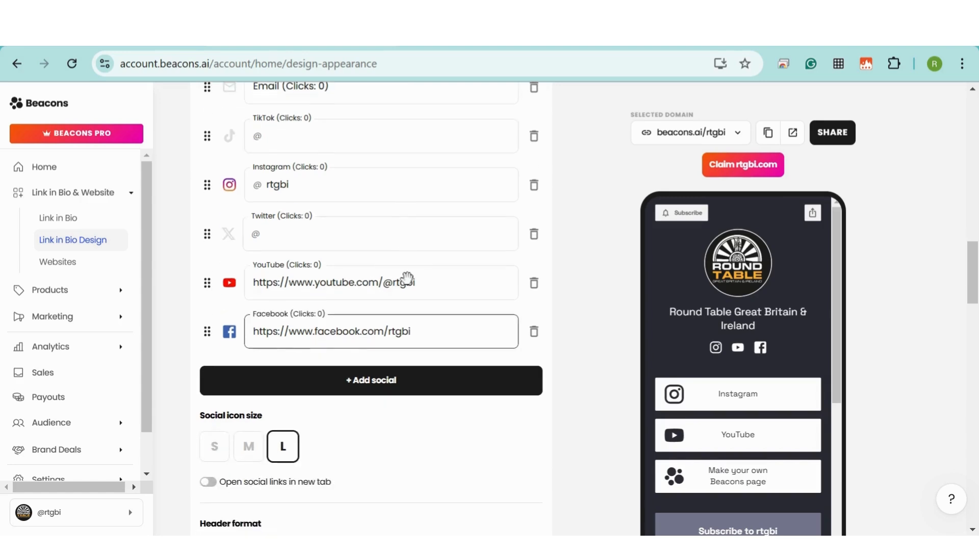
Add a LinkedIn social icon using the copied LinkedIn company page URL
click(353, 387)
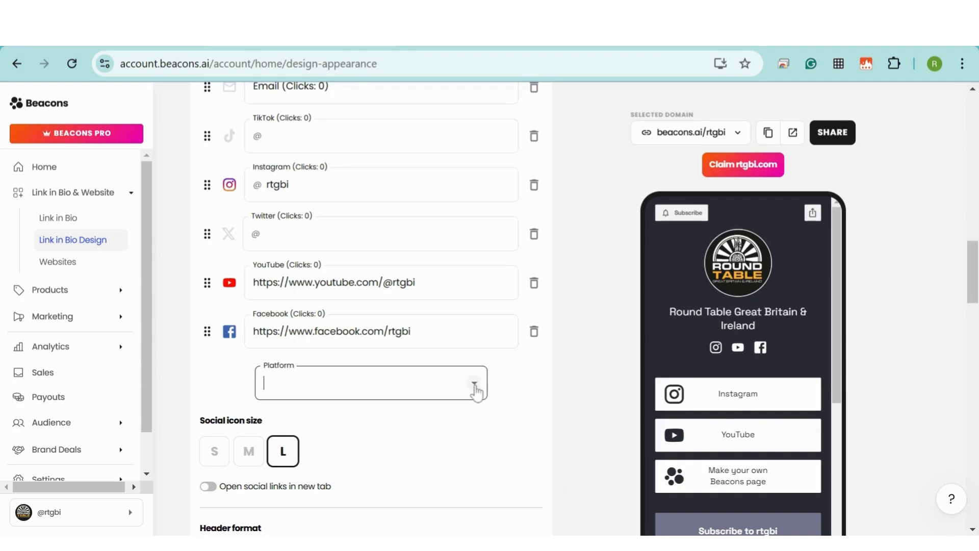
click(475, 385)
scroll(483, 207, down, 5)
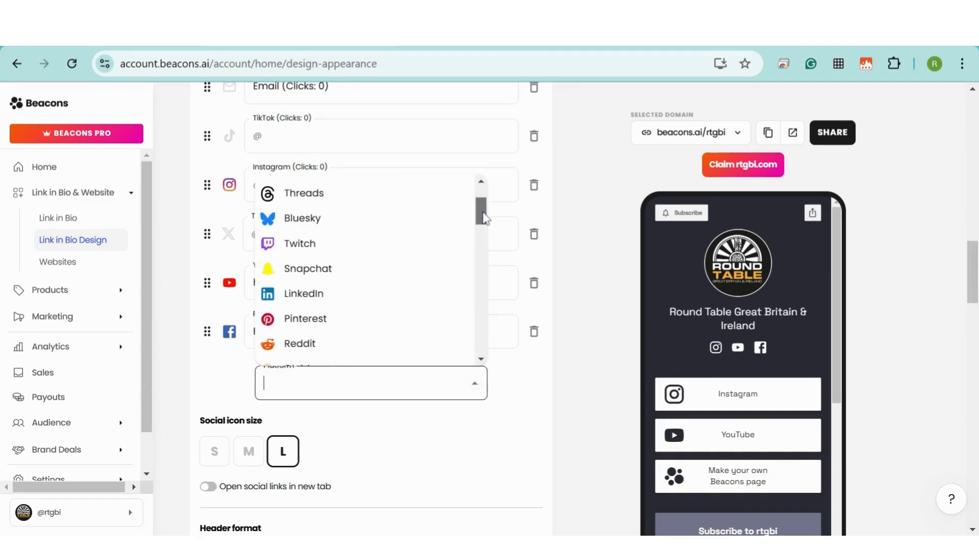
click(295, 225)
click(322, 34)
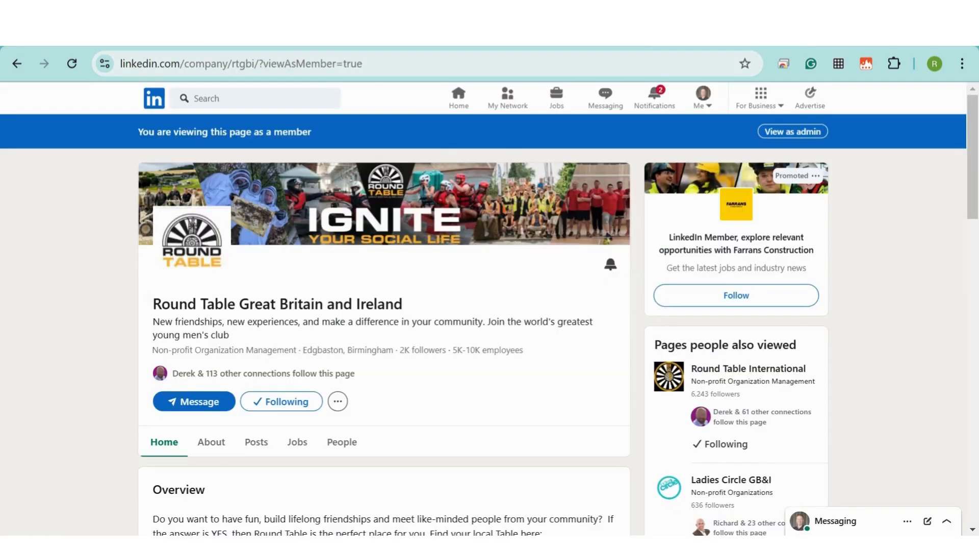
drag(254, 64, 106, 64)
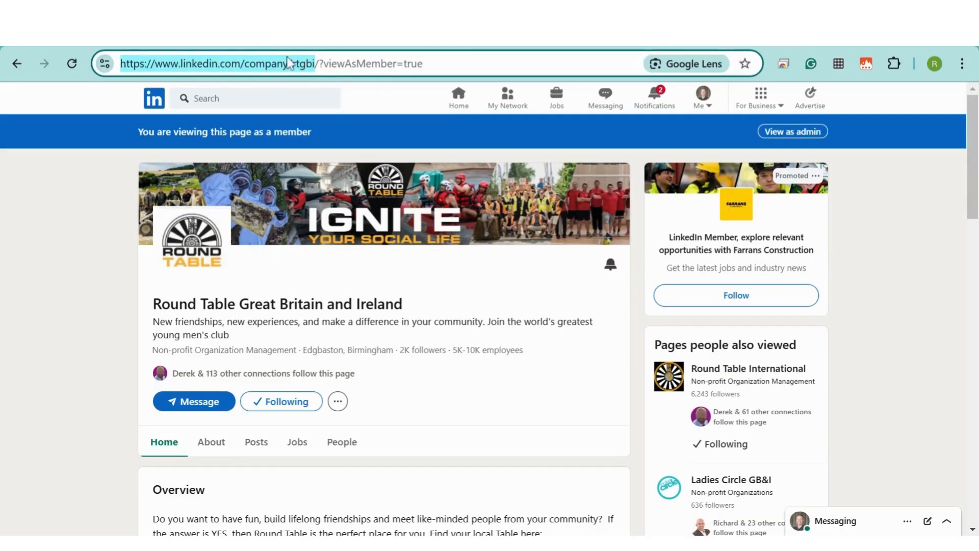
key(ctrl+c)
key(ctrl+shift+Tab)
key(ctrl+v)
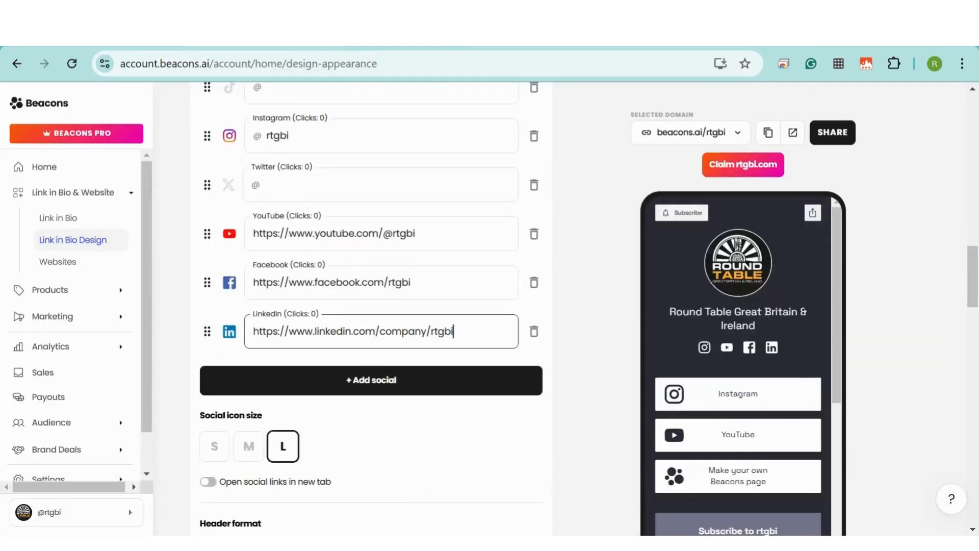
click(582, 333)
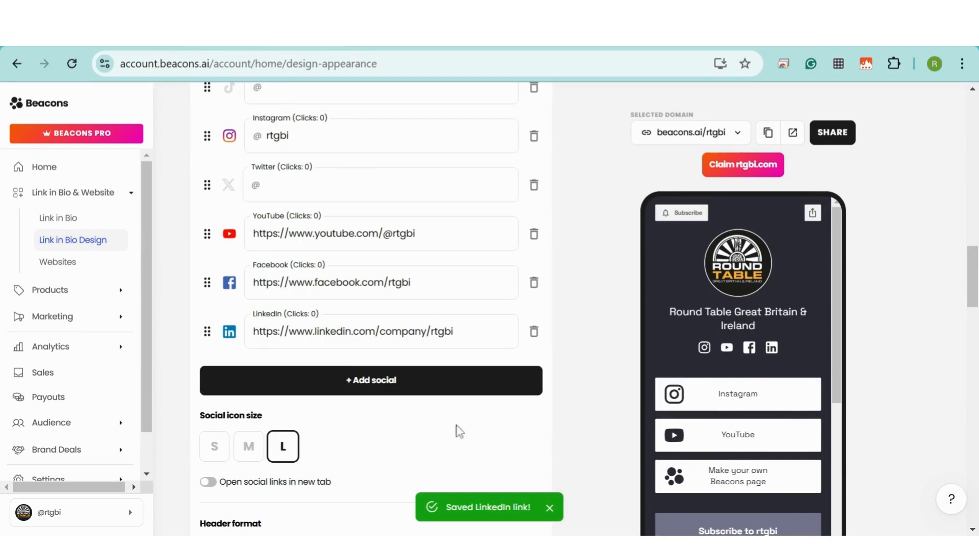
Set the social icon size to M
scroll(569, 326, down, 5)
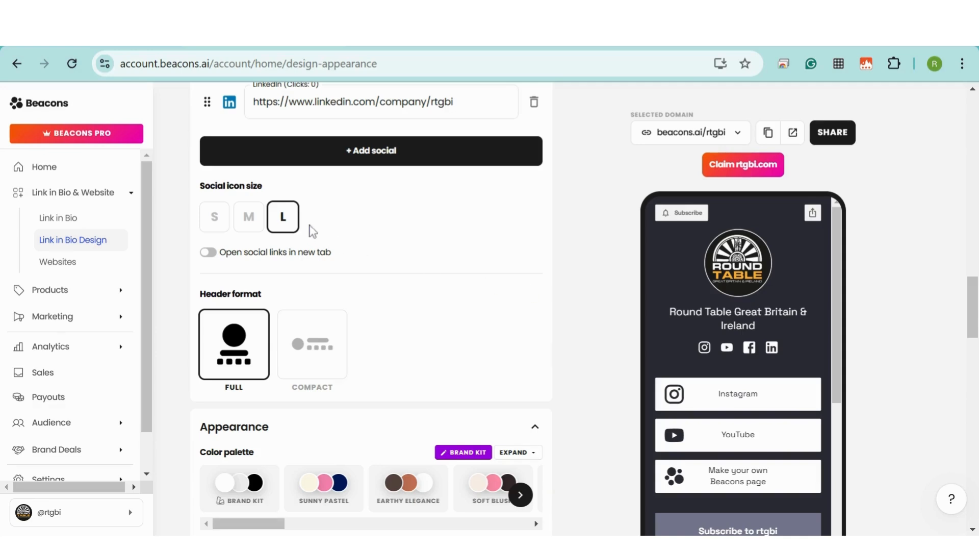
click(249, 218)
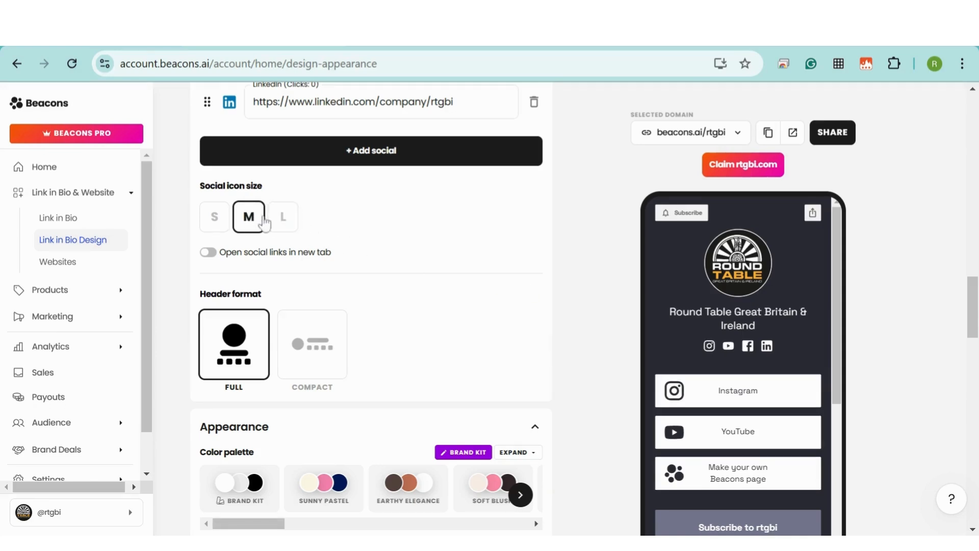
scroll(775, 325, down, 1)
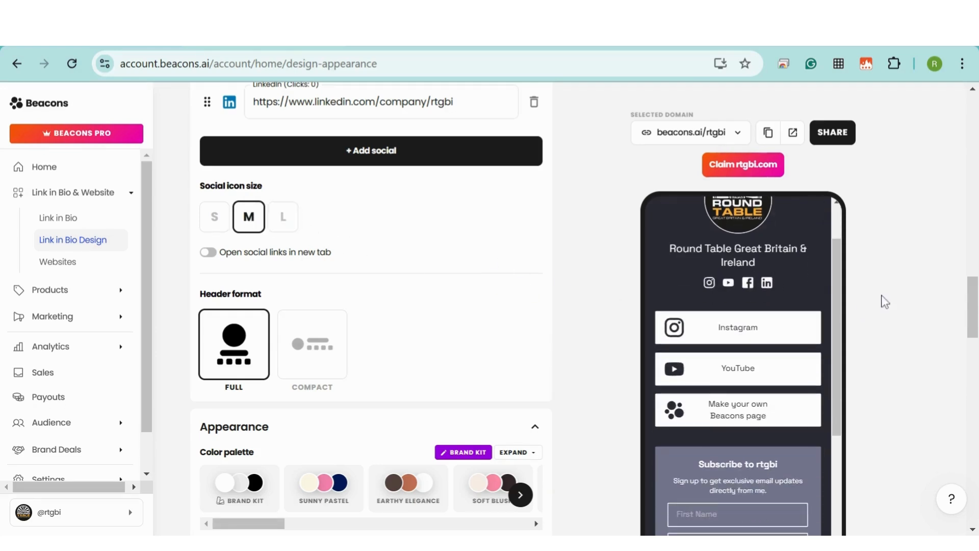
scroll(906, 277, down, 1)
scroll(545, 268, down, 1)
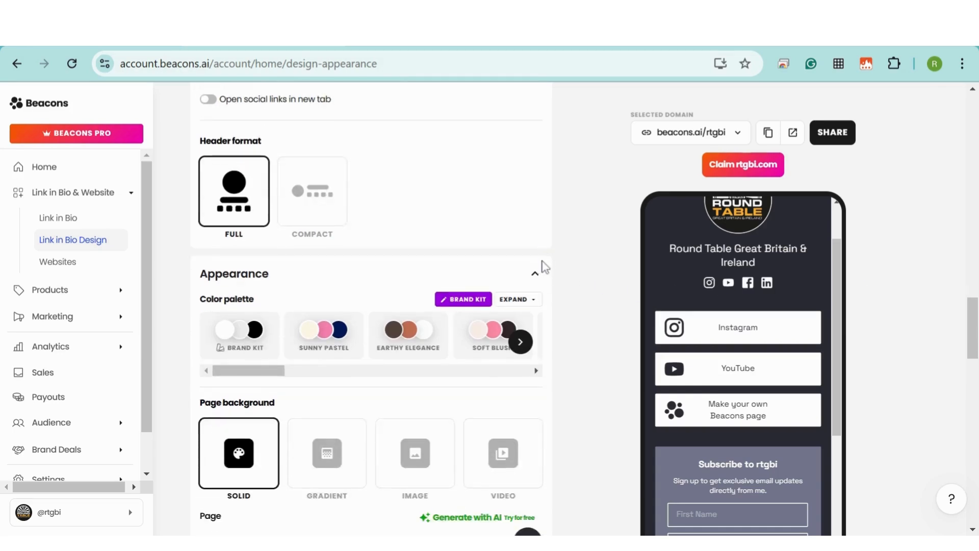
scroll(573, 246, down, 1)
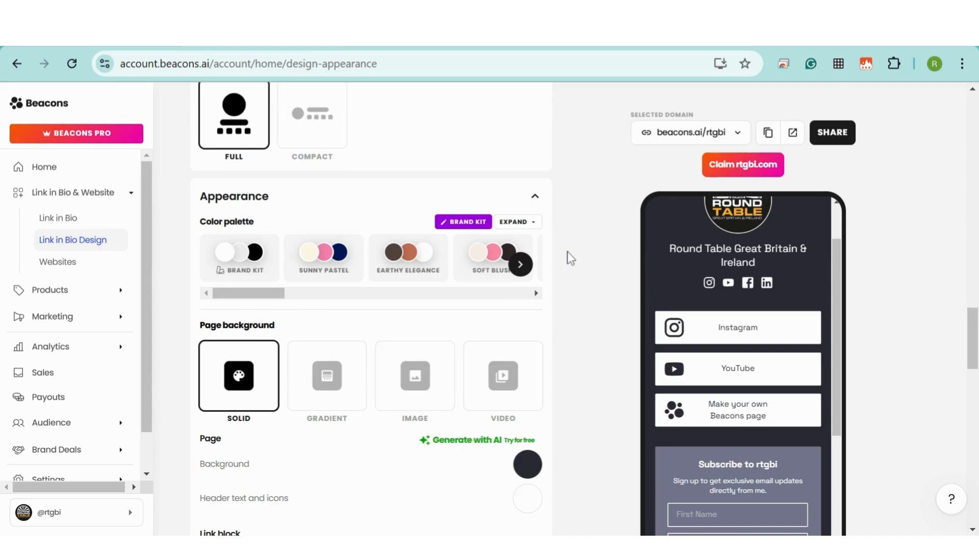
scroll(570, 258, down, 1)
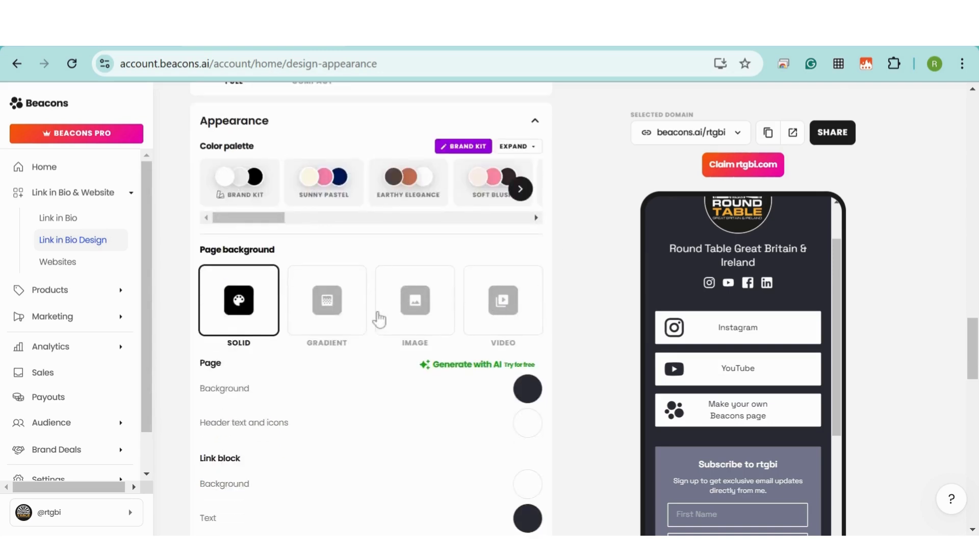
Set the page background to VIDEO using the paraglider over sunset beach clip
click(514, 310)
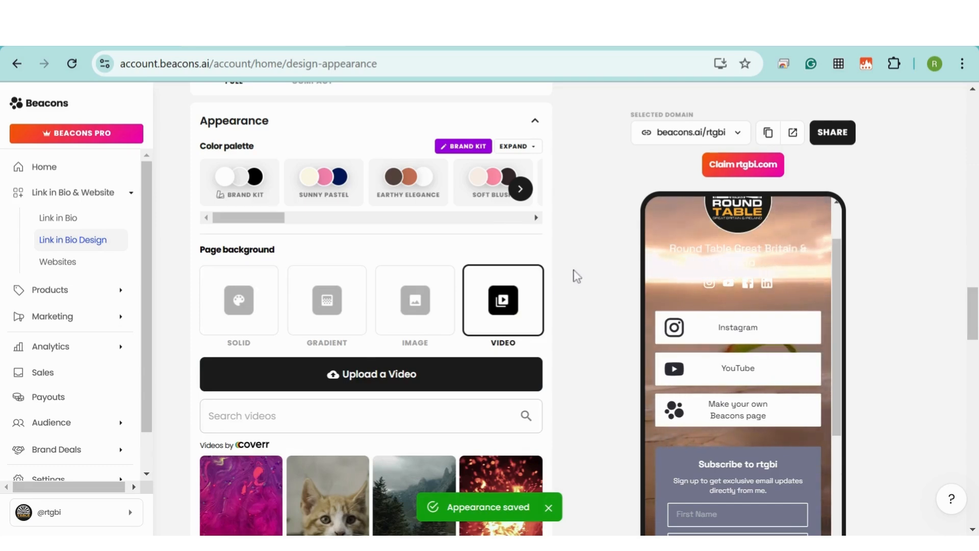
scroll(576, 276, down, 1)
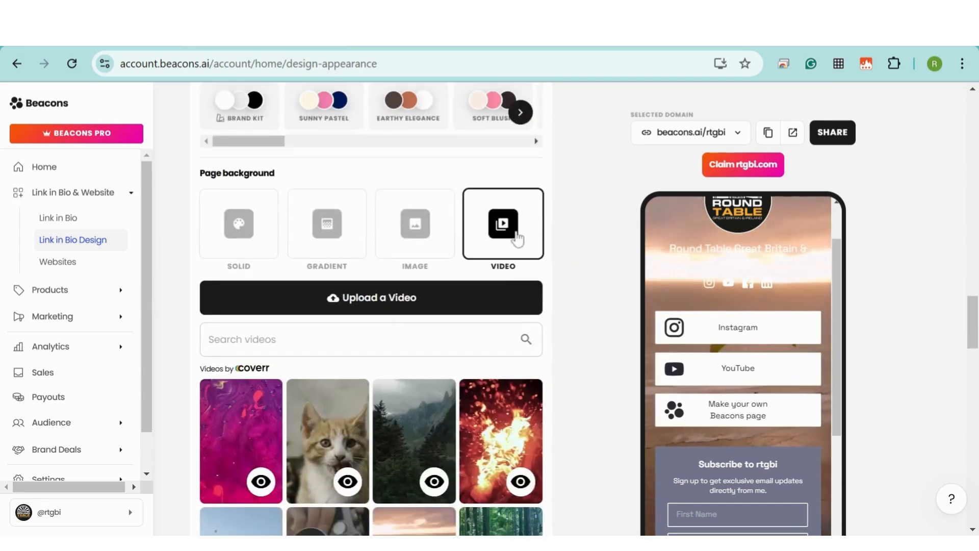
scroll(347, 461, down, 1)
scroll(347, 461, down, 1)
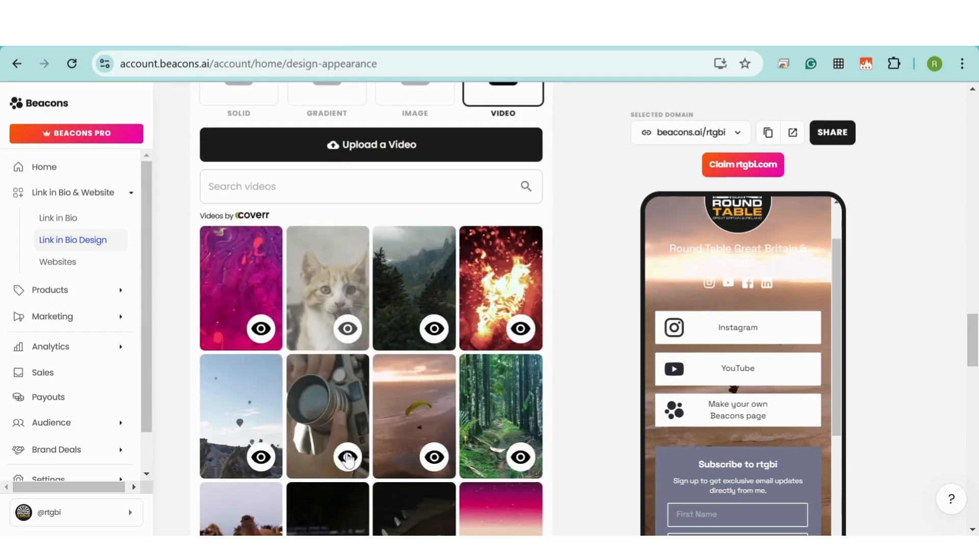
scroll(422, 349, down, 1)
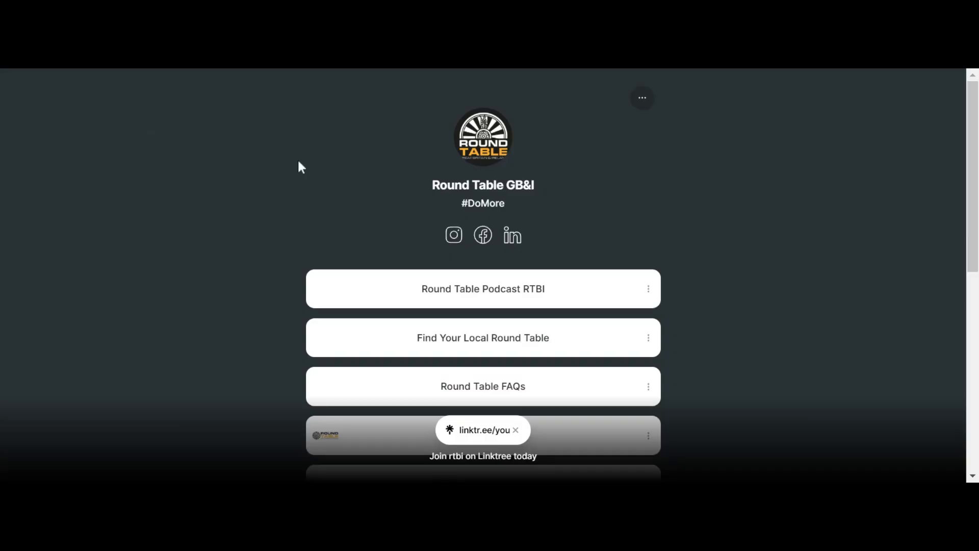
drag(976, 111, 975, 154)
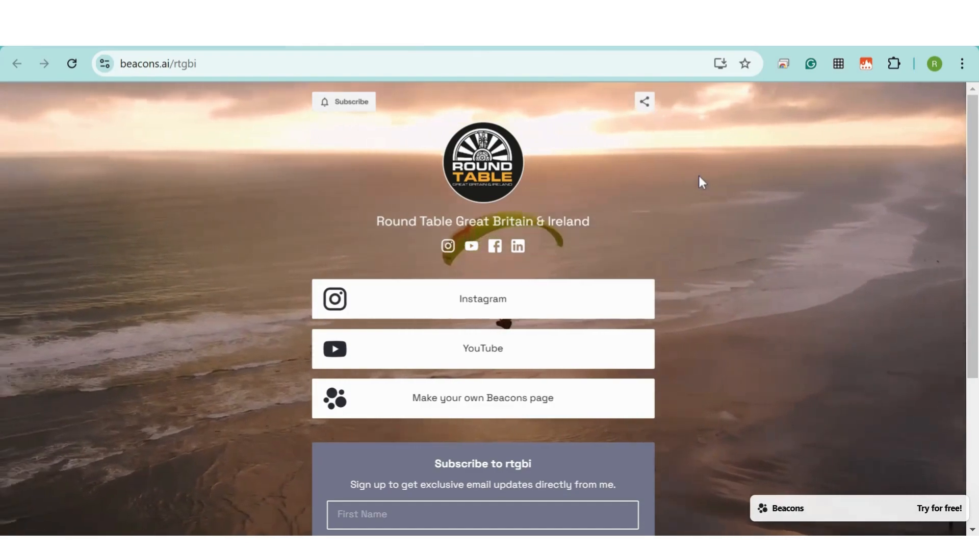
click(398, 36)
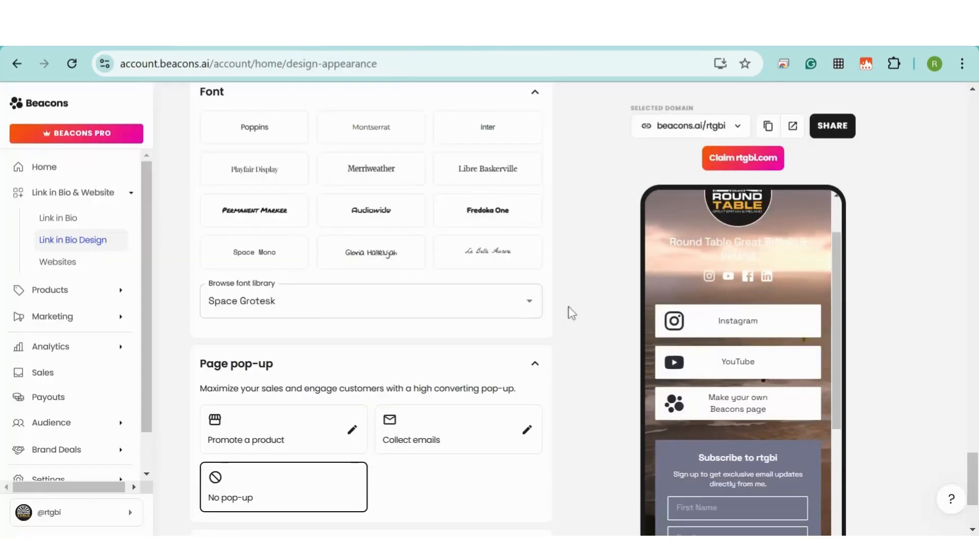
scroll(568, 310, up, 10)
click(434, 228)
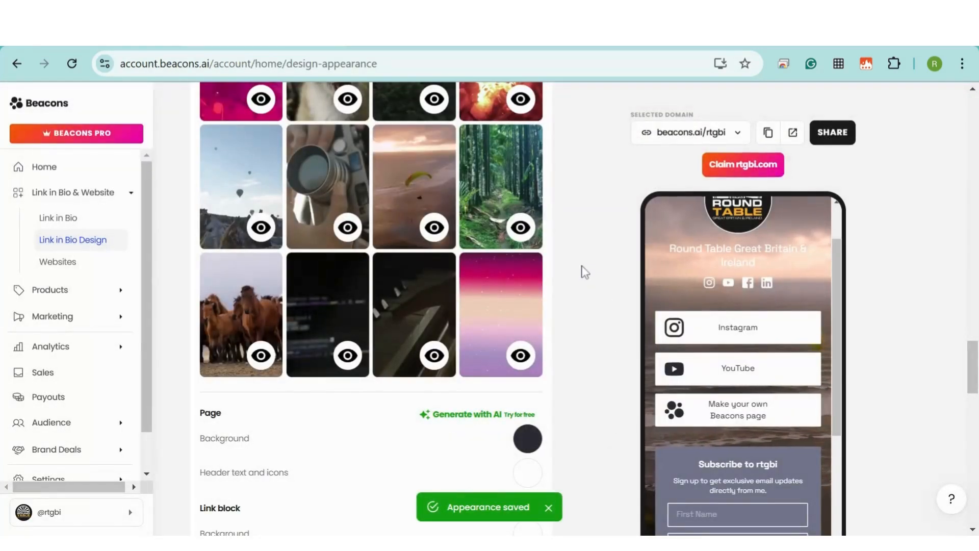
Scroll through the Link block, Block style, Font, Page pop-up and Page settings sections
scroll(585, 272, down, 3)
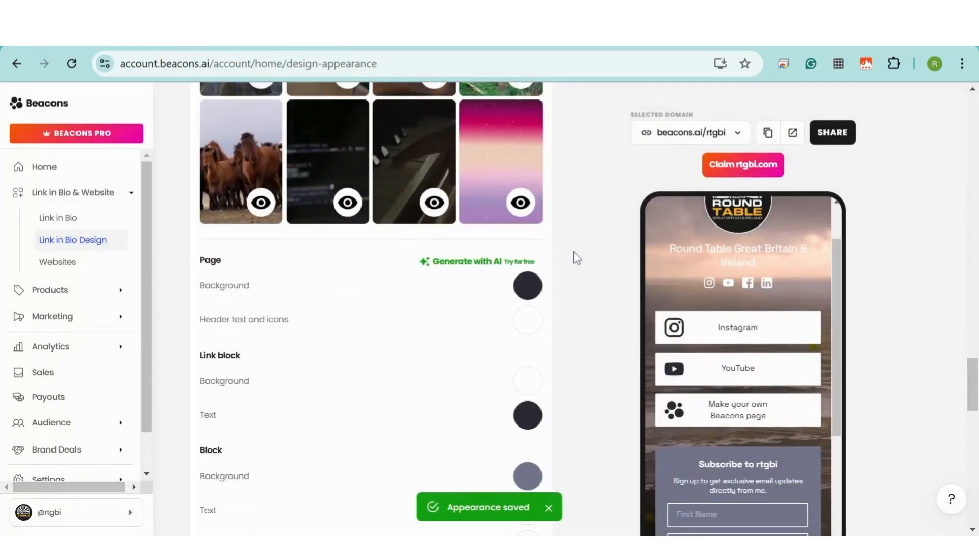
scroll(575, 245, down, 8)
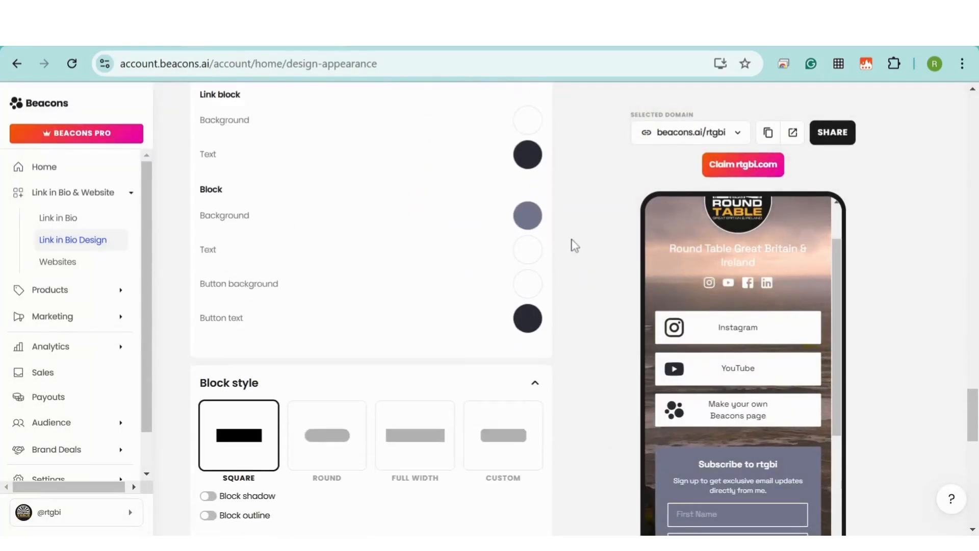
scroll(574, 245, down, 6)
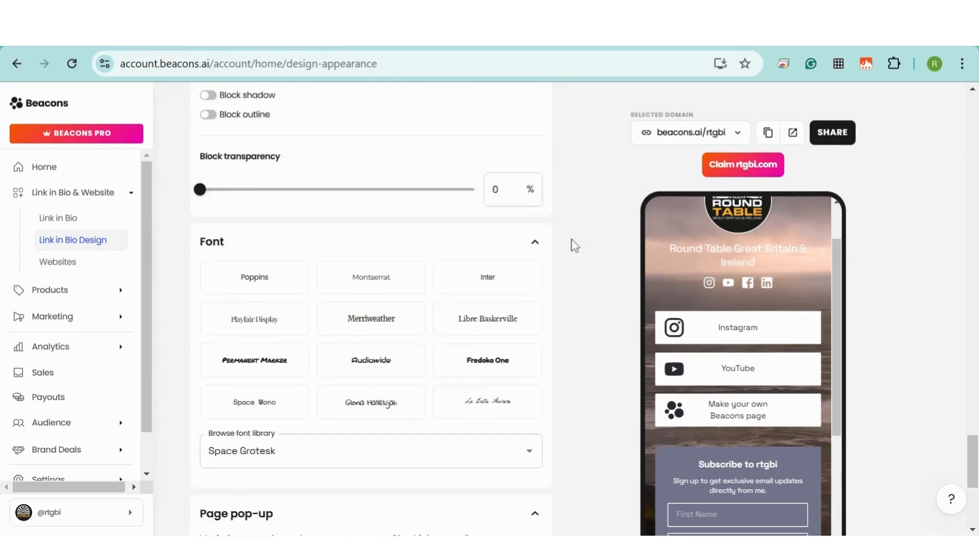
scroll(575, 246, down, 2)
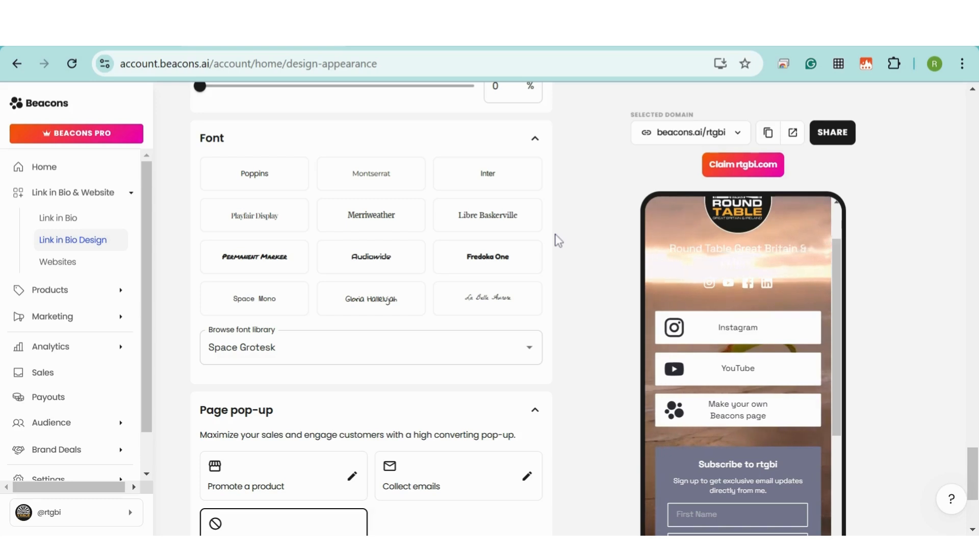
scroll(553, 241, down, 3)
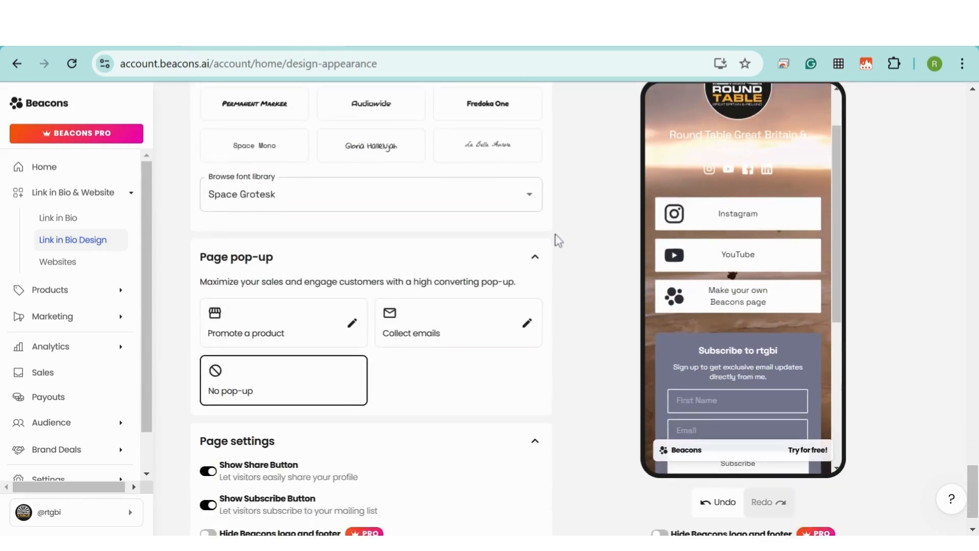
scroll(559, 241, down, 1)
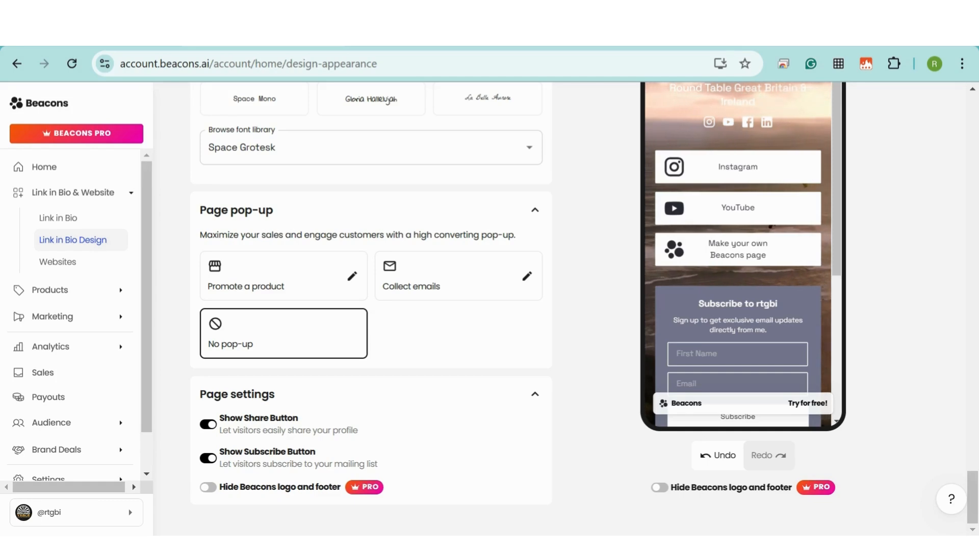
Turn on the Email Signup toggle in Link in Bio and edit the 'Join Round Table' form
click(59, 216)
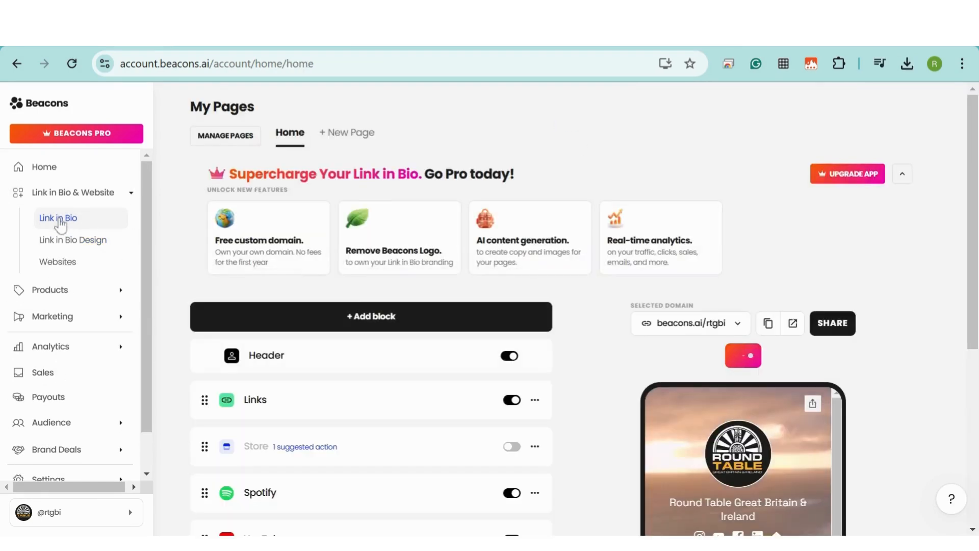
scroll(209, 155, down, 6)
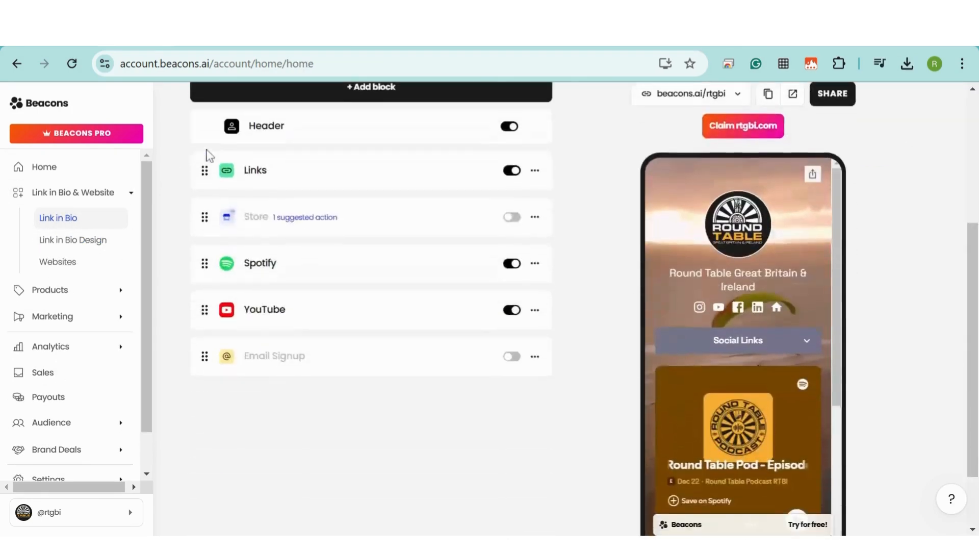
click(512, 280)
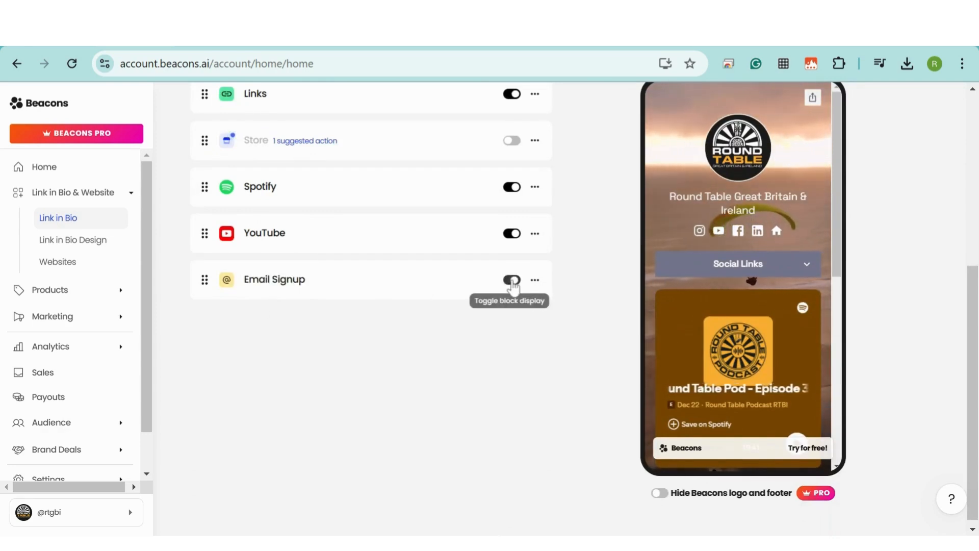
scroll(786, 240, down, 8)
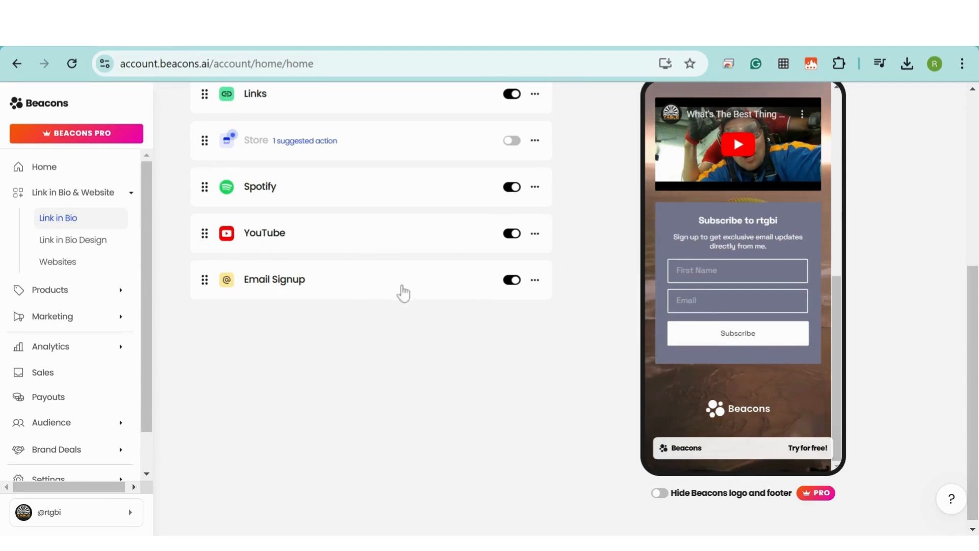
click(263, 291)
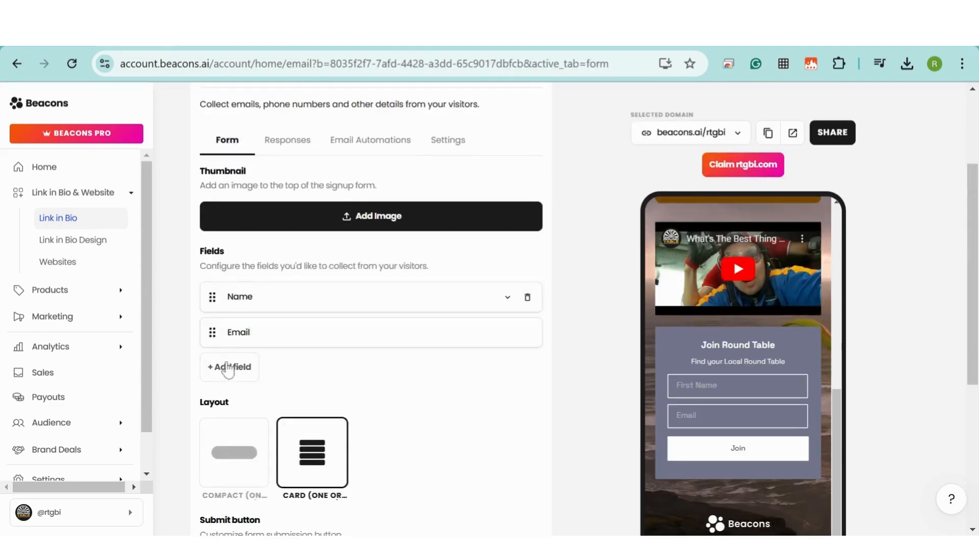
Add Phone number and Location fields to the signup form
click(228, 367)
click(258, 406)
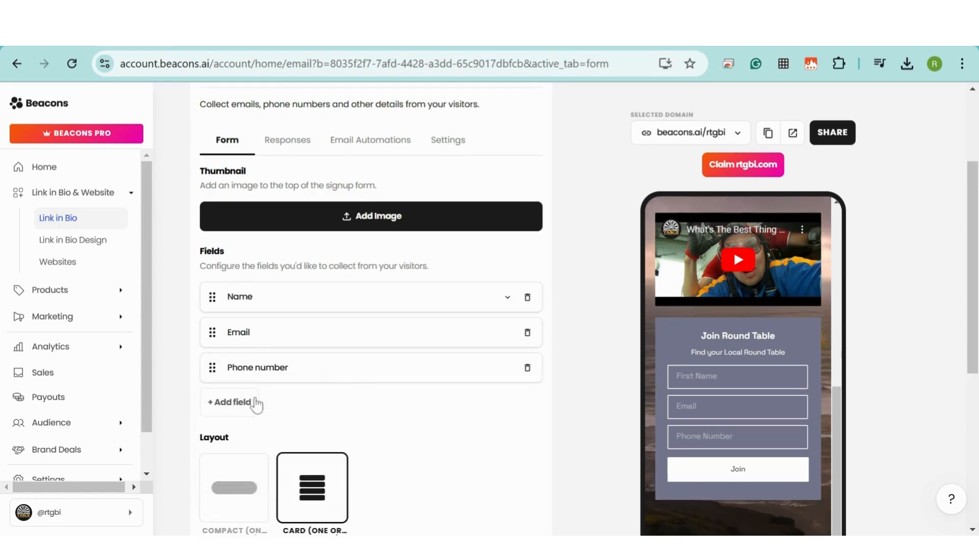
click(245, 401)
click(242, 441)
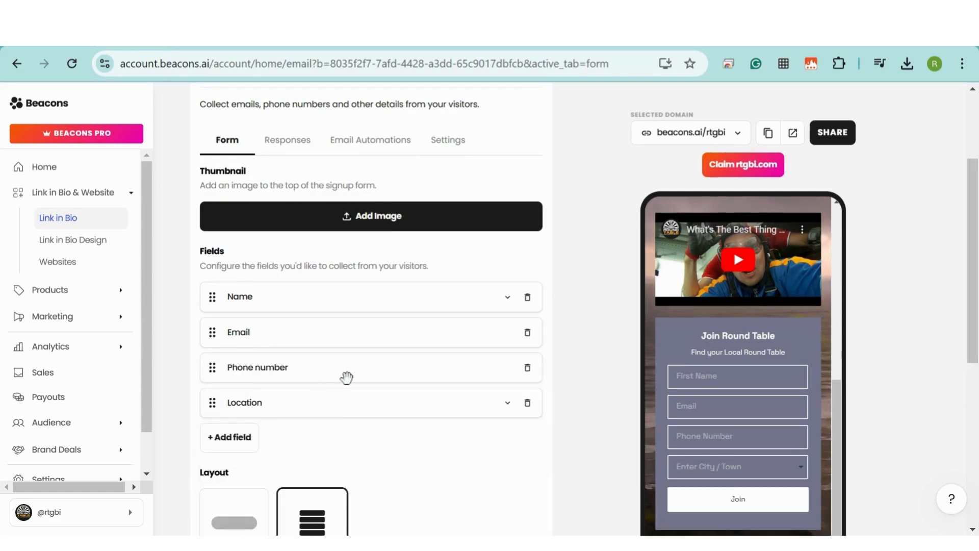
Add a custom field named 'Age' to the form
scroll(347, 358, down, 3)
click(234, 285)
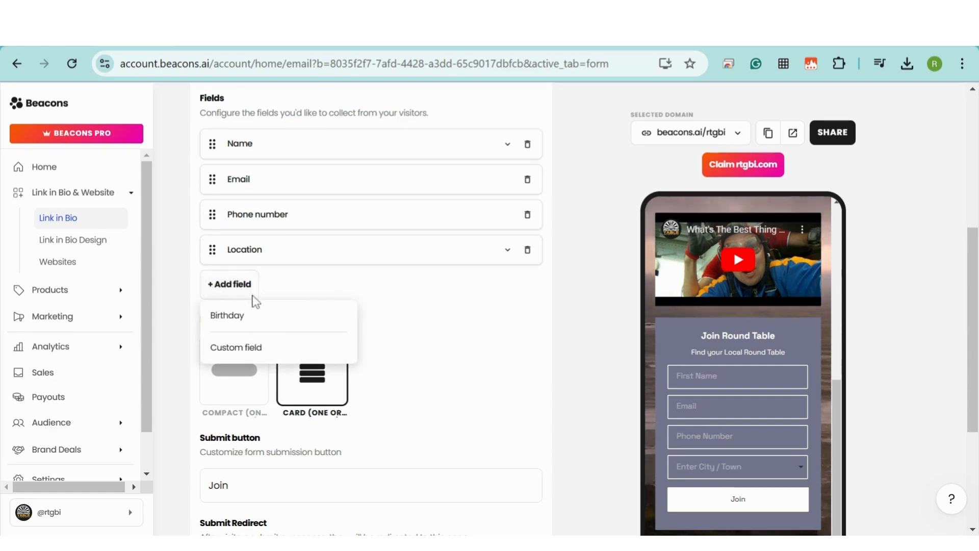
click(245, 352)
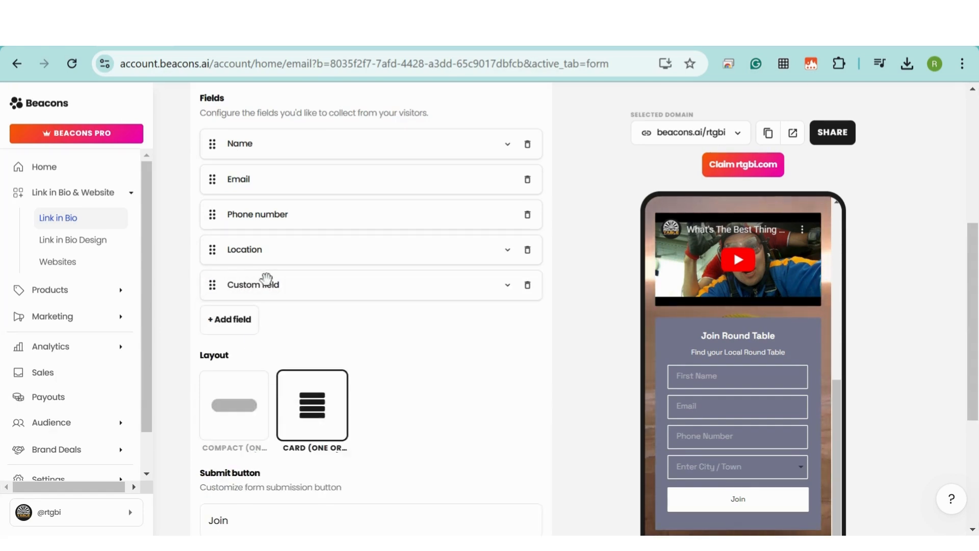
click(508, 286)
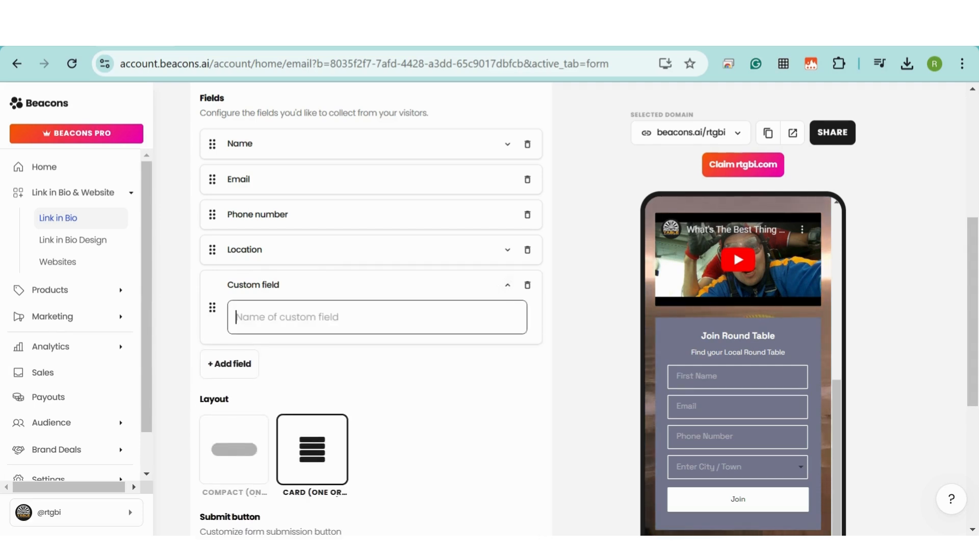
text(Age)
click(479, 372)
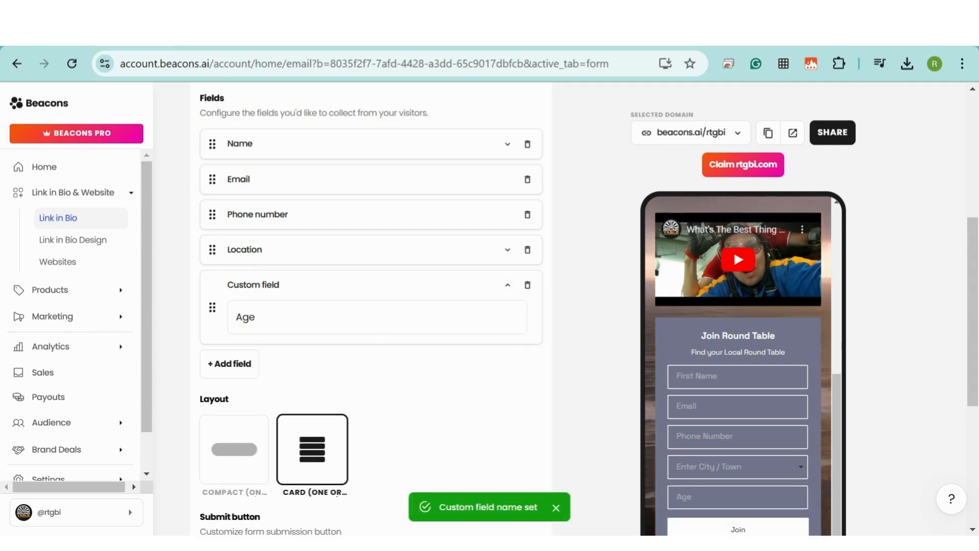
Set the form's success message to 'Thanks, we'll be in touch soon'
scroll(403, 291, down, 2)
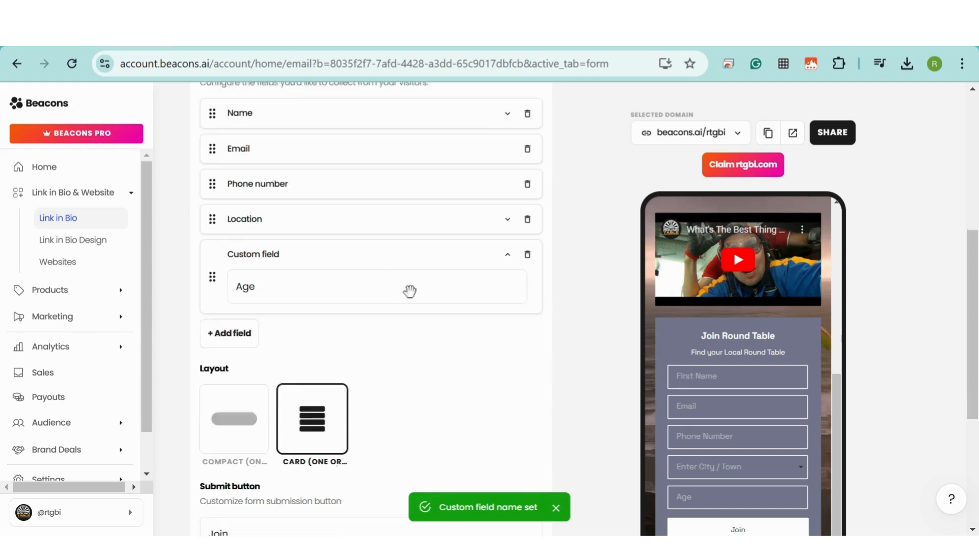
scroll(413, 300, down, 3)
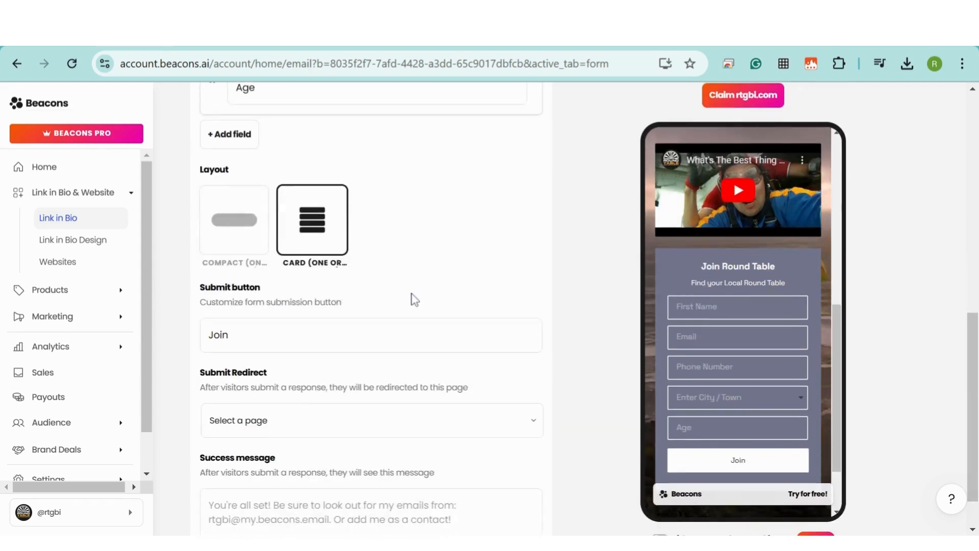
scroll(414, 299, down, 1)
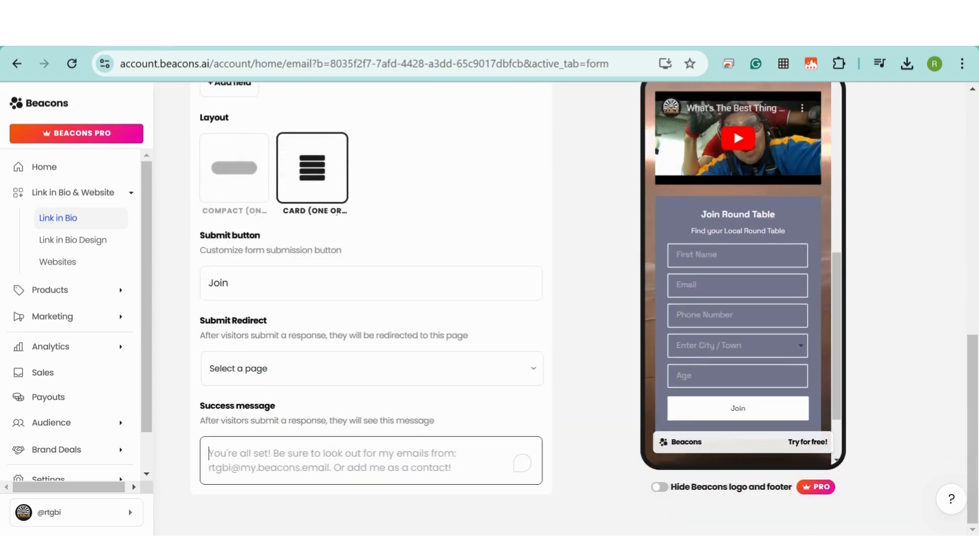
click(408, 459)
text(Thanks, we'll be in touch soon!)
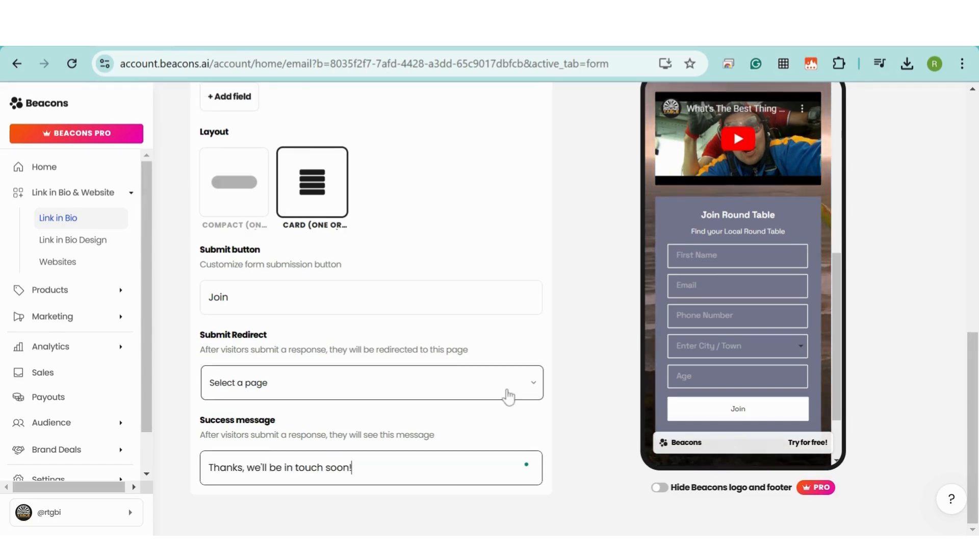
scroll(507, 393, up, 8)
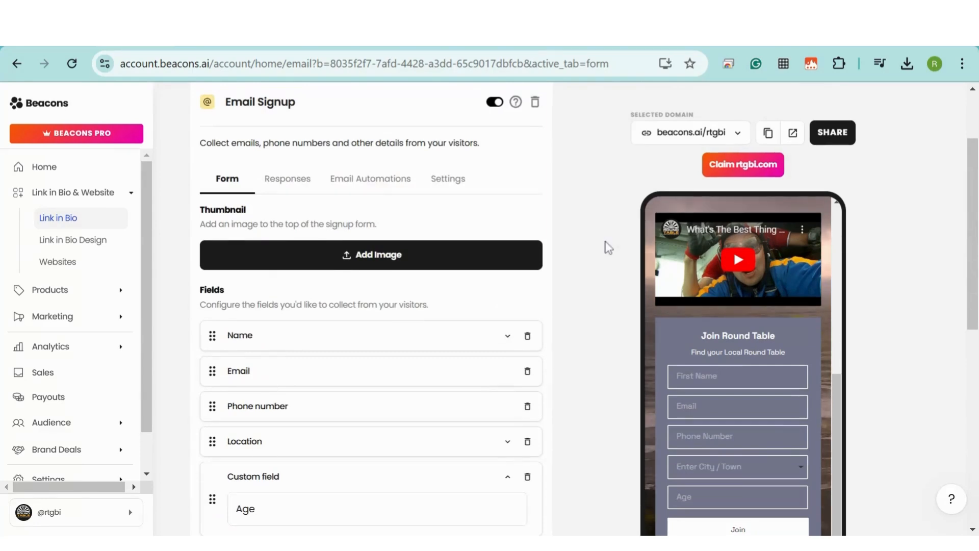
Check the form on the live beacons.ai/rtgbi page, then return via Responses to My Pages
click(792, 133)
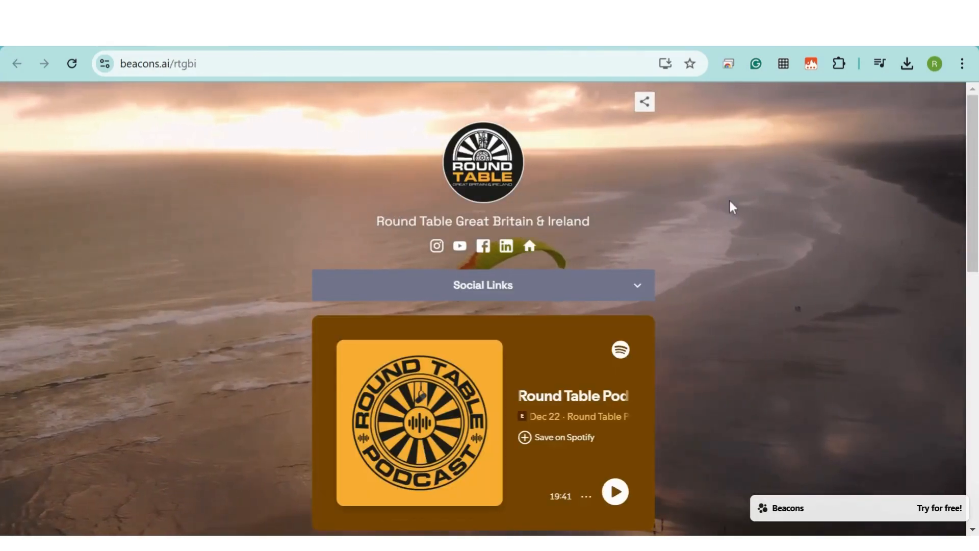
scroll(747, 203, down, 12)
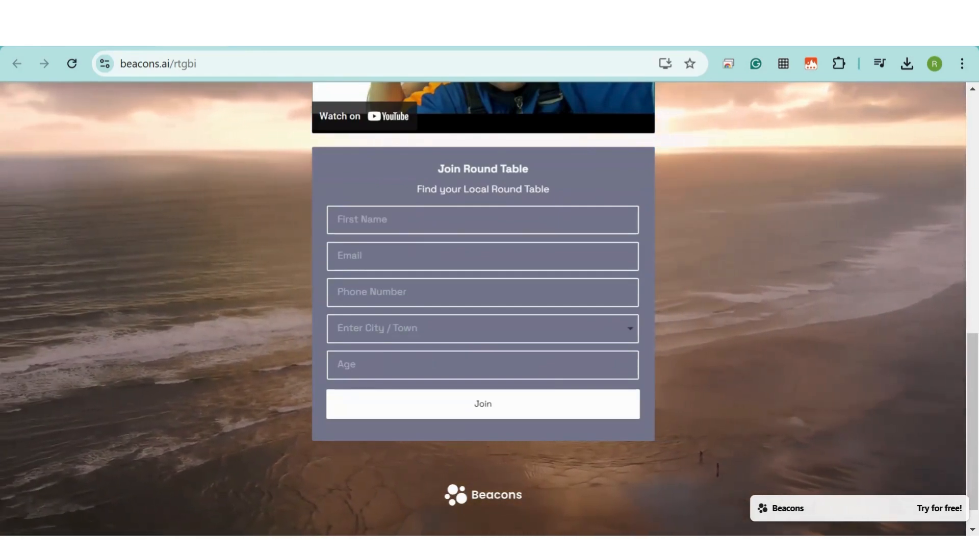
click(127, 42)
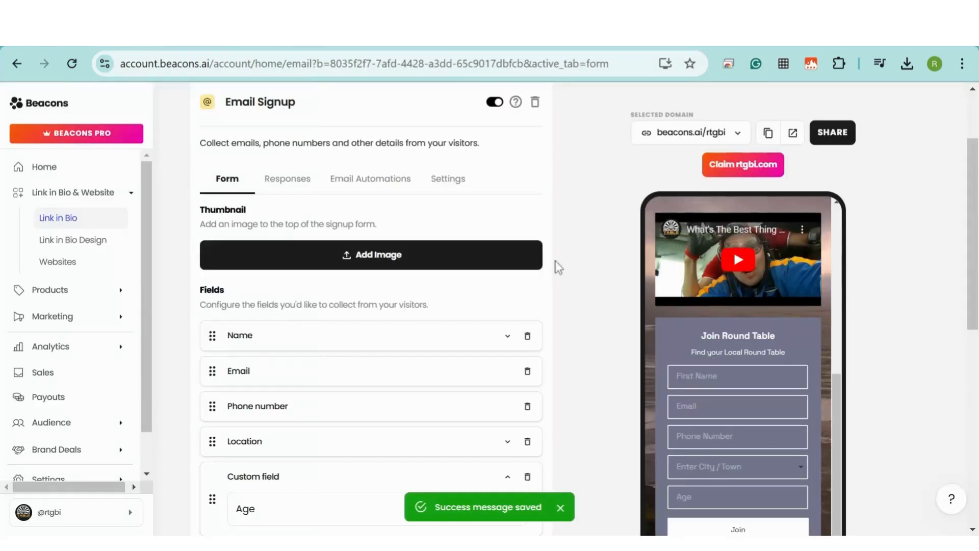
click(287, 180)
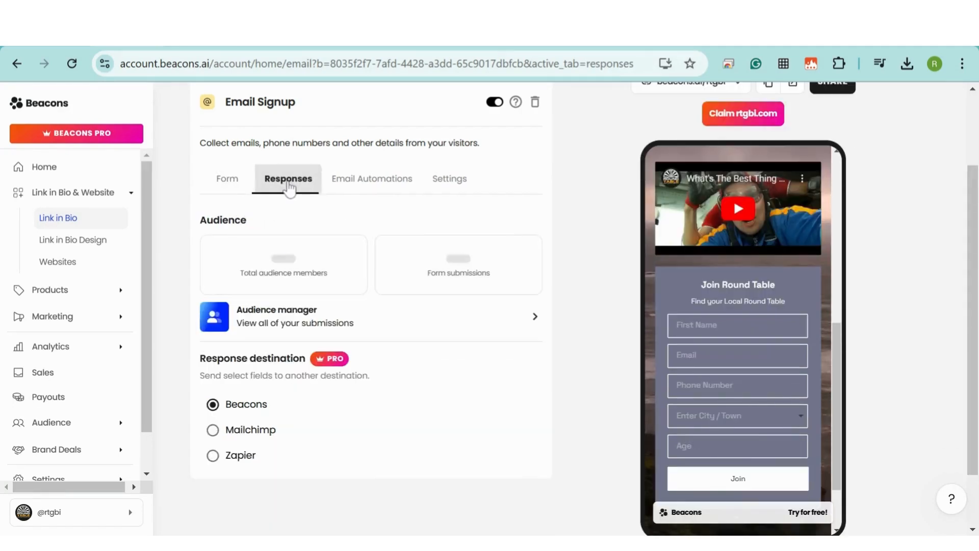
click(43, 167)
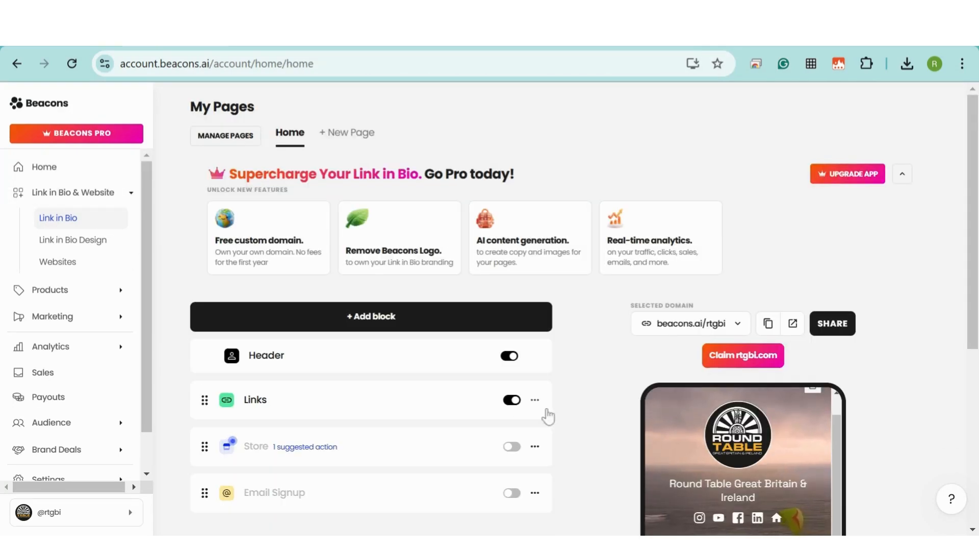
Add the Round Table Podcast RTBI Spotify show URL as a new link in the Links block
scroll(581, 341, down, 3)
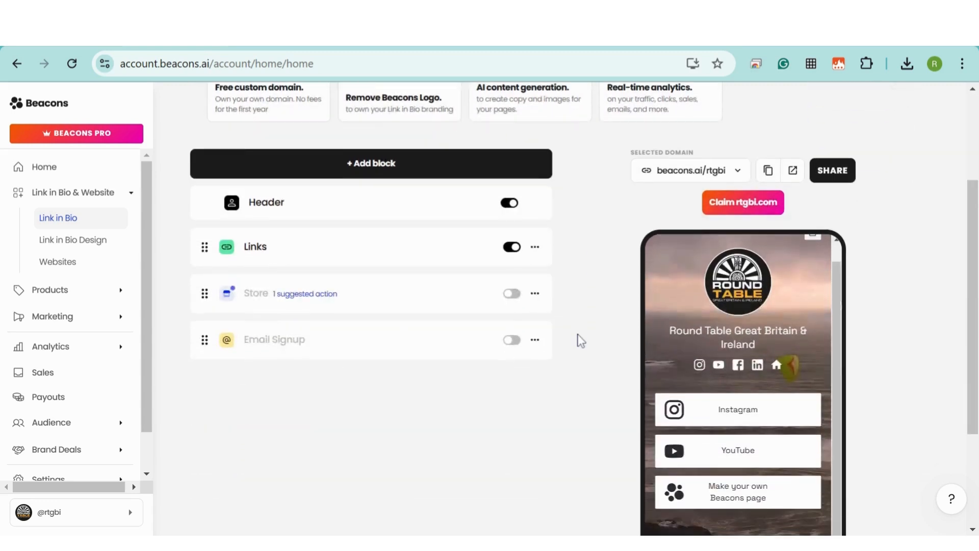
scroll(581, 340, down, 2)
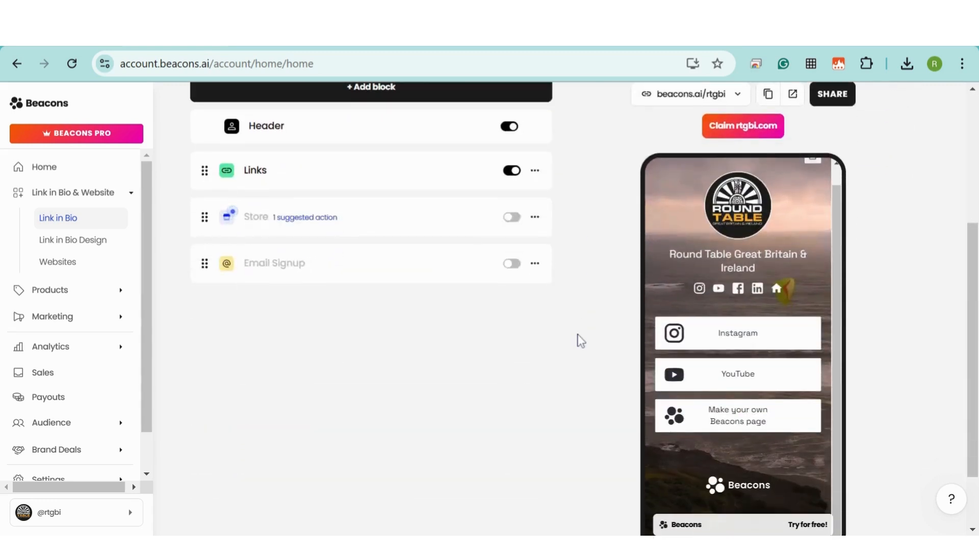
click(255, 172)
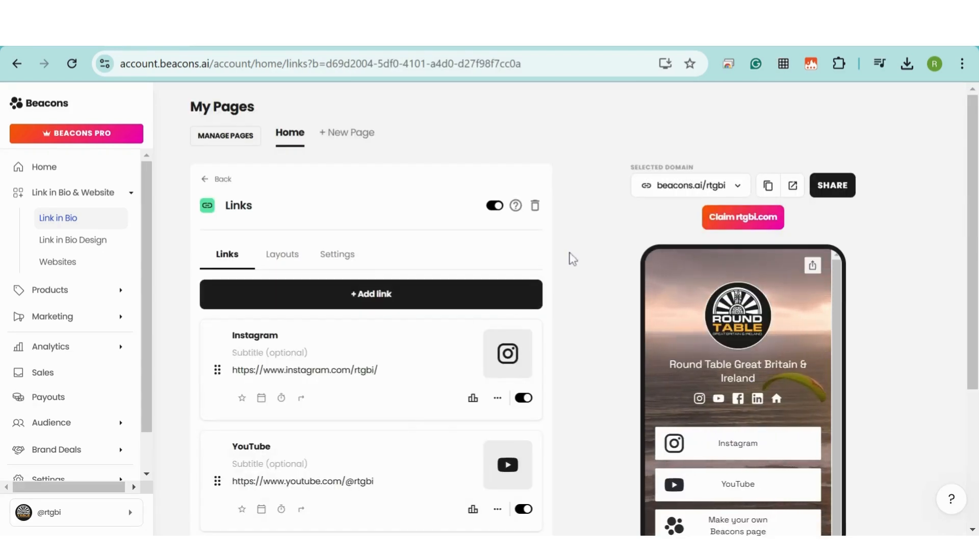
drag(976, 196, 976, 280)
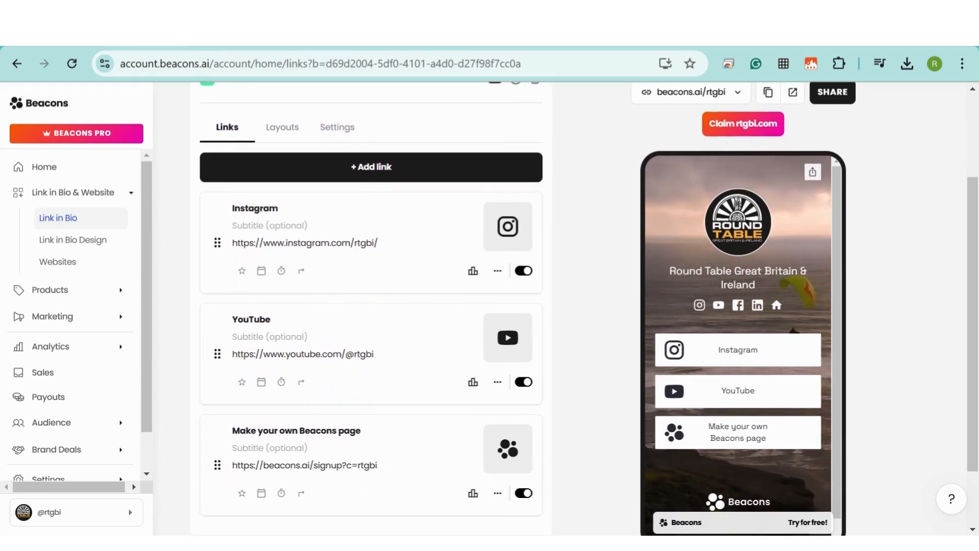
click(374, 176)
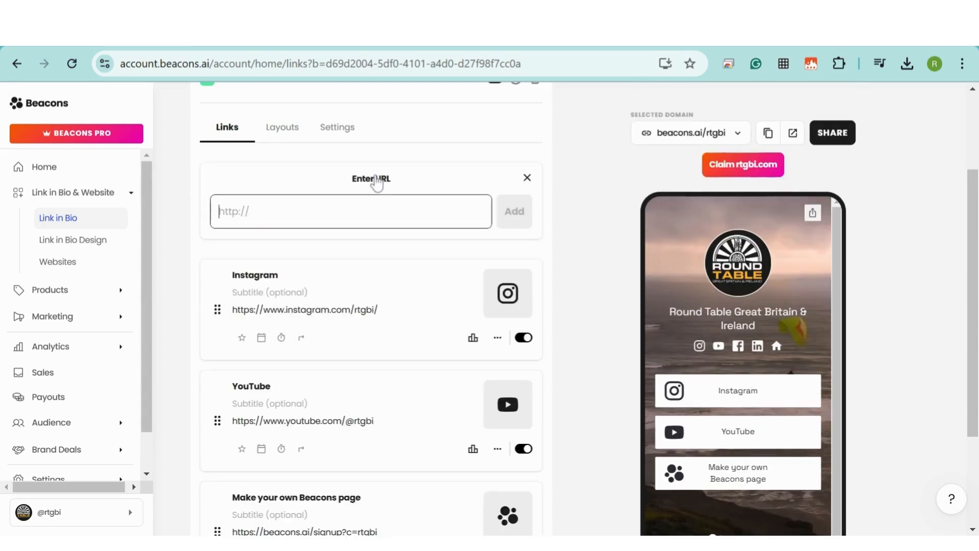
key(ctrl+v)
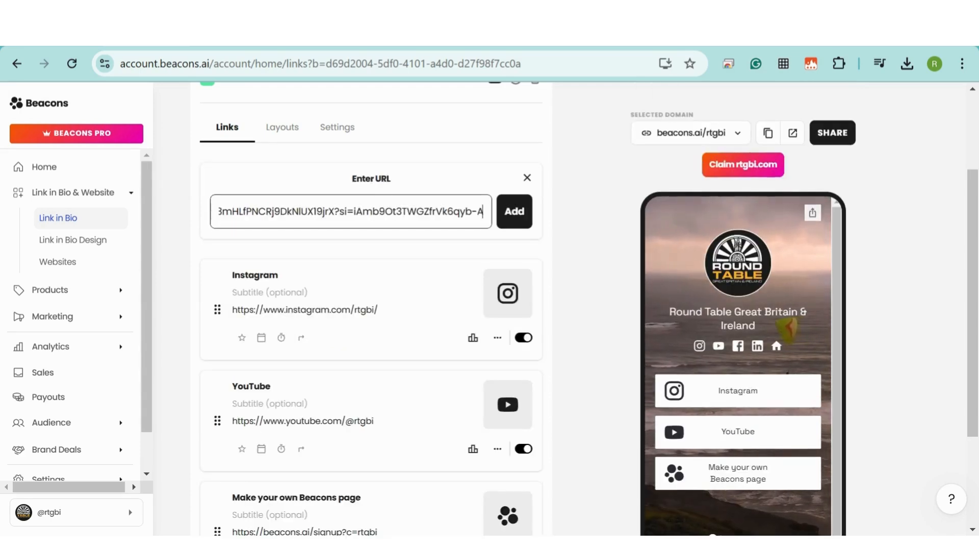
click(517, 215)
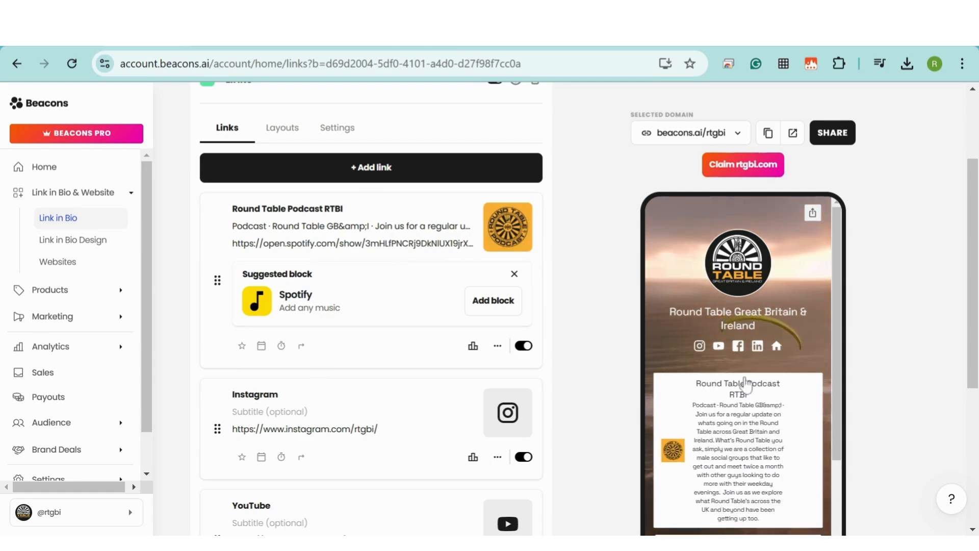
Clear the podcast link's subtitle so it is empty
scroll(797, 319, down, 2)
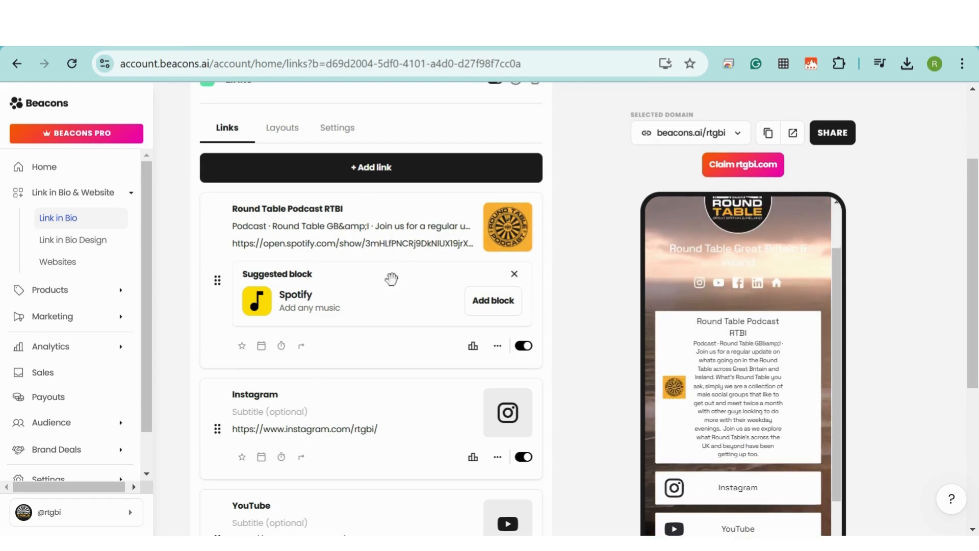
click(234, 226)
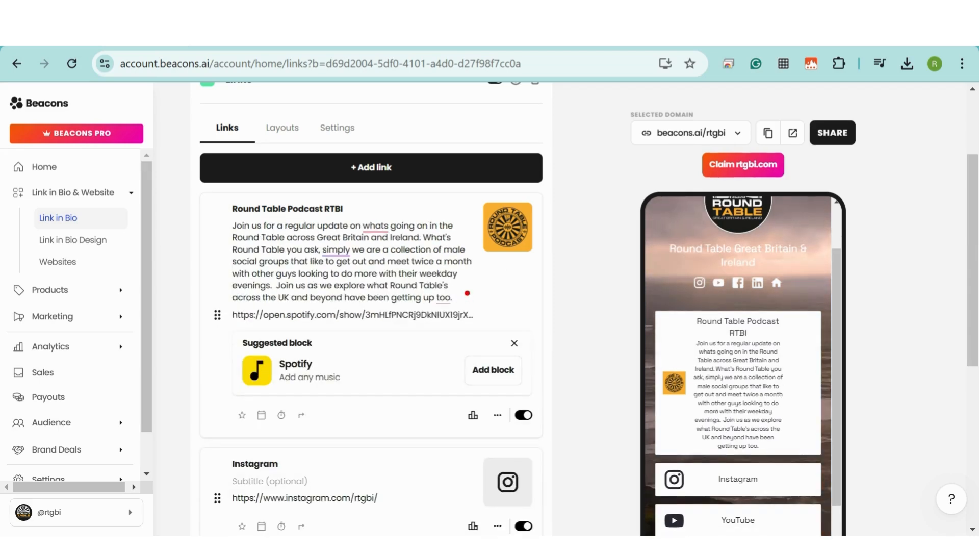
key(ctrl+a)
key(BackSpace)
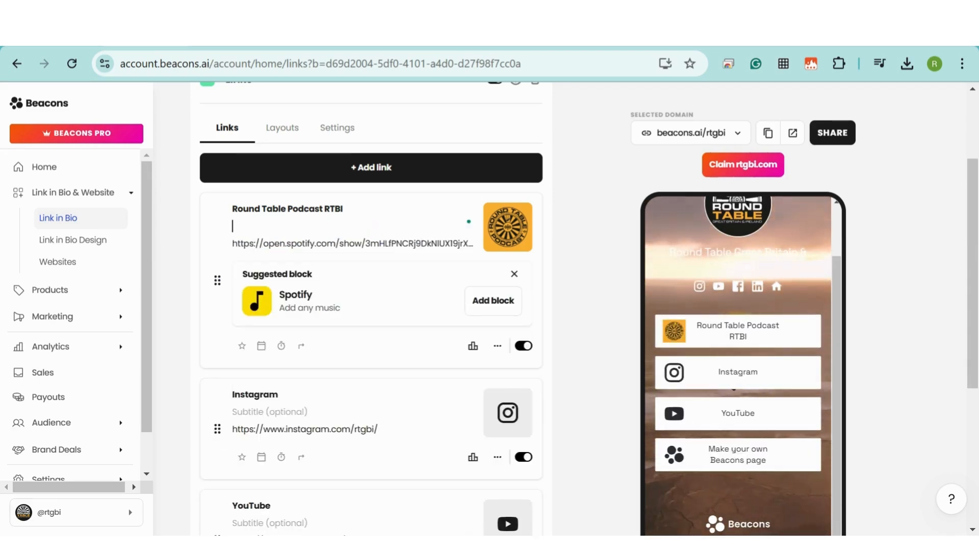
Replace the podcast link's thumbnail with the Spotify social icon
click(517, 224)
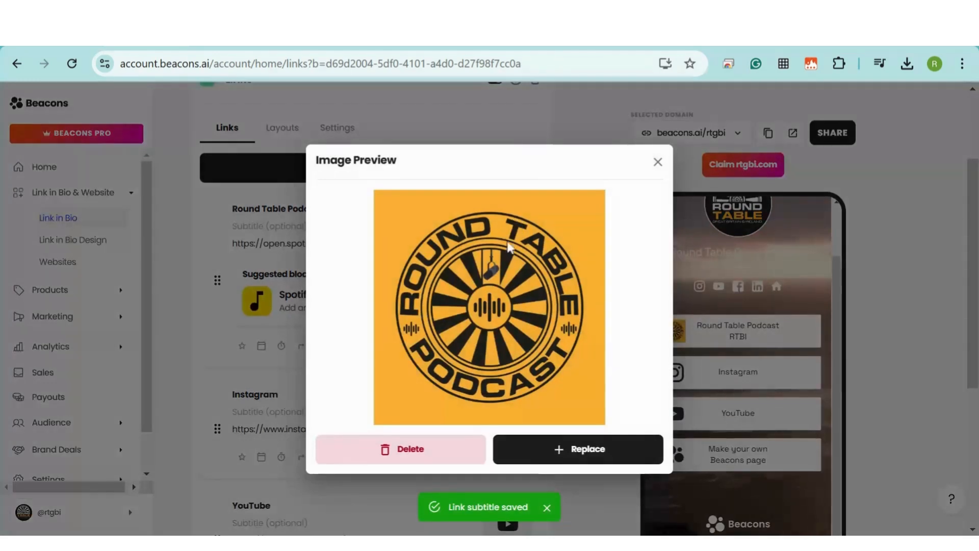
click(591, 451)
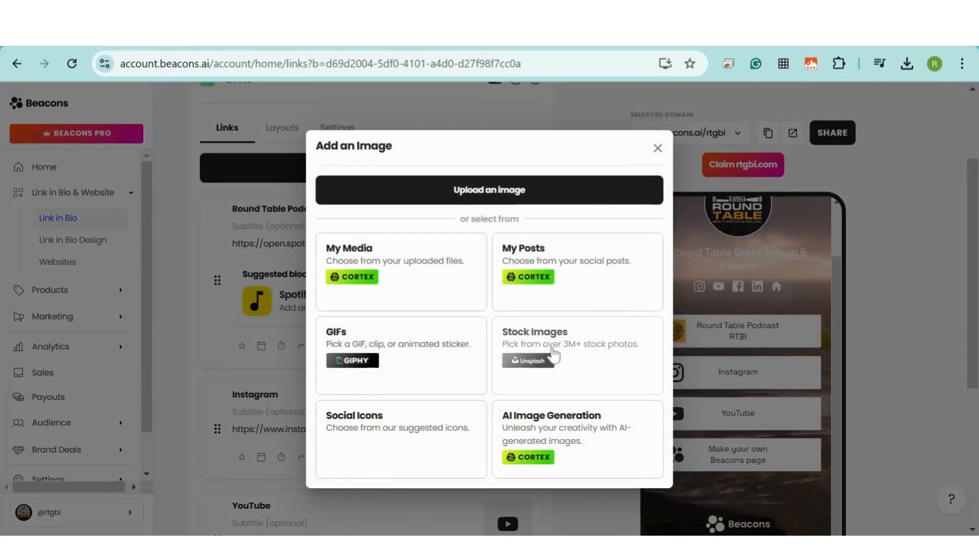
click(382, 433)
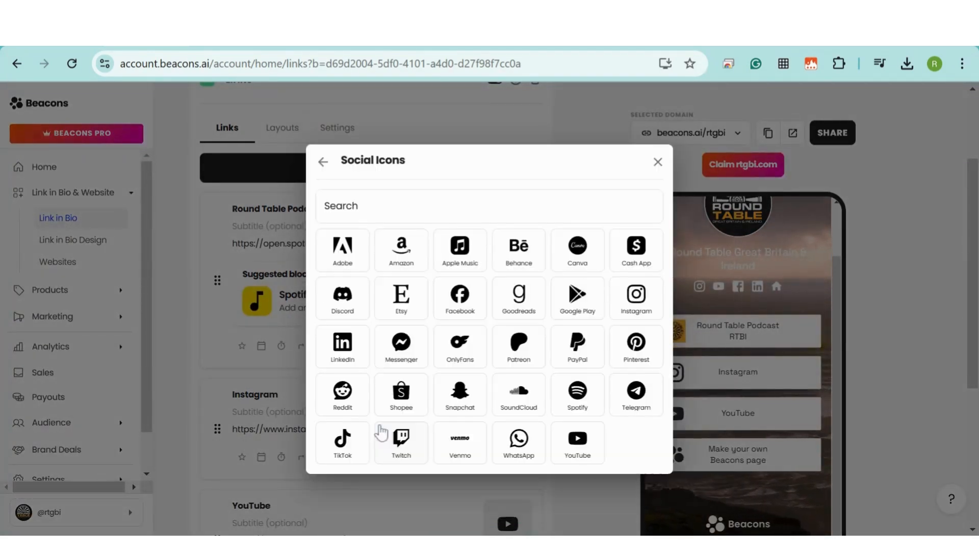
click(578, 395)
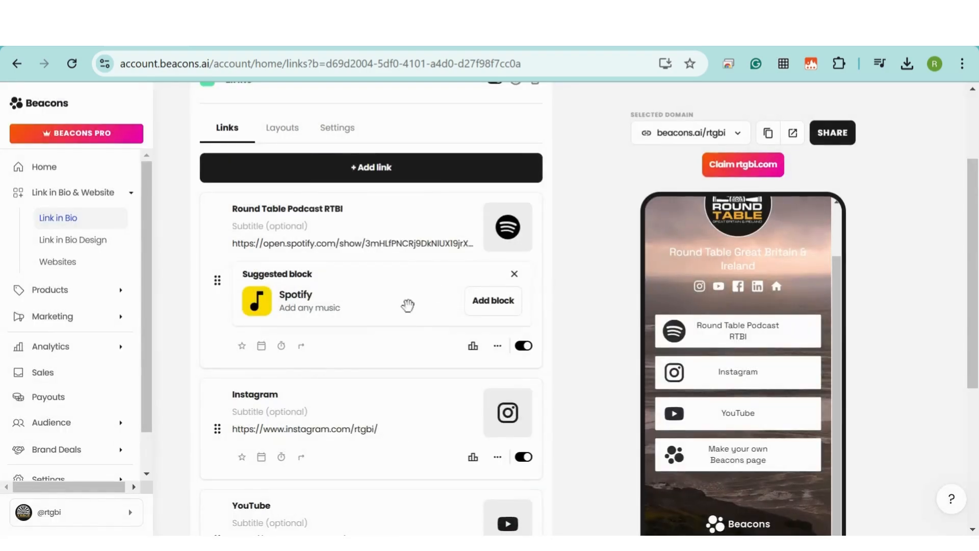
Try the Bounce animation on the podcast link, then set it back to None
click(242, 348)
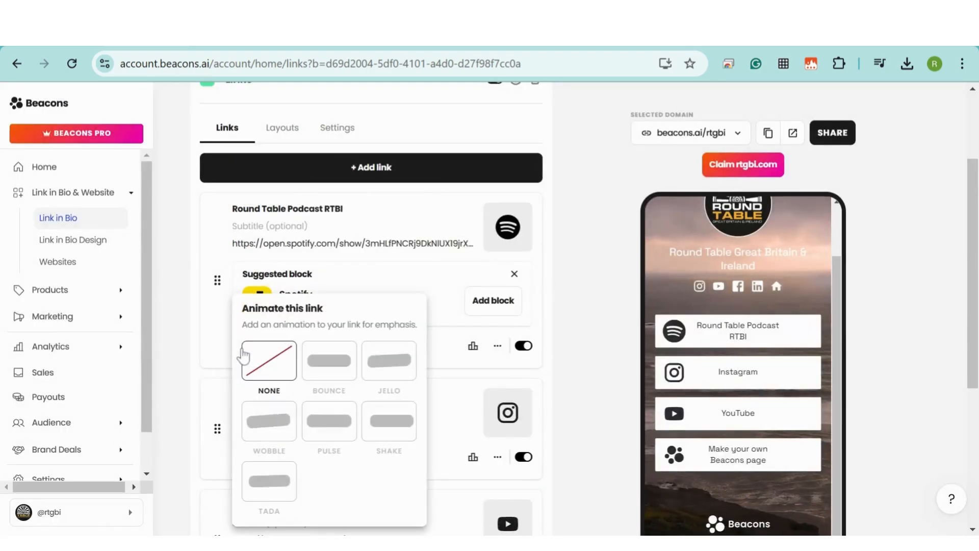
click(325, 367)
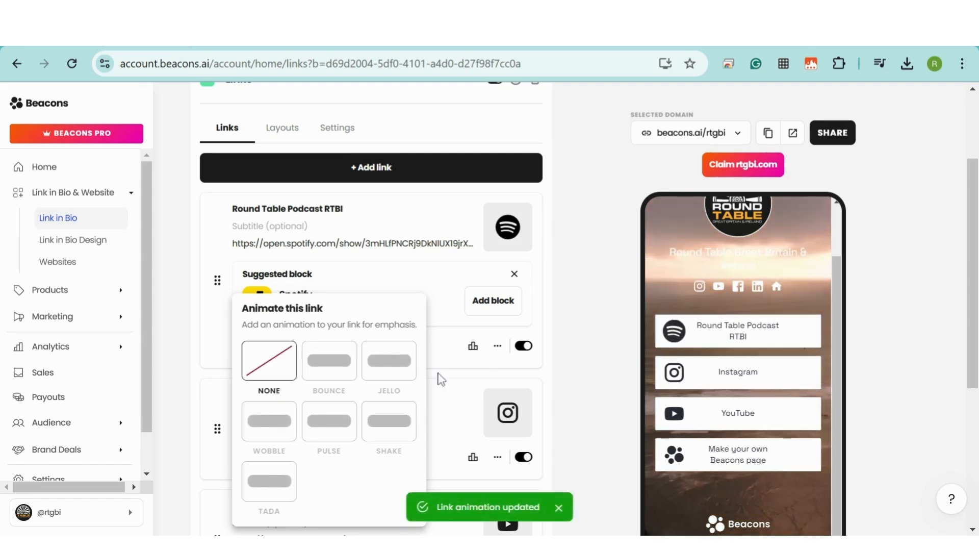
click(438, 374)
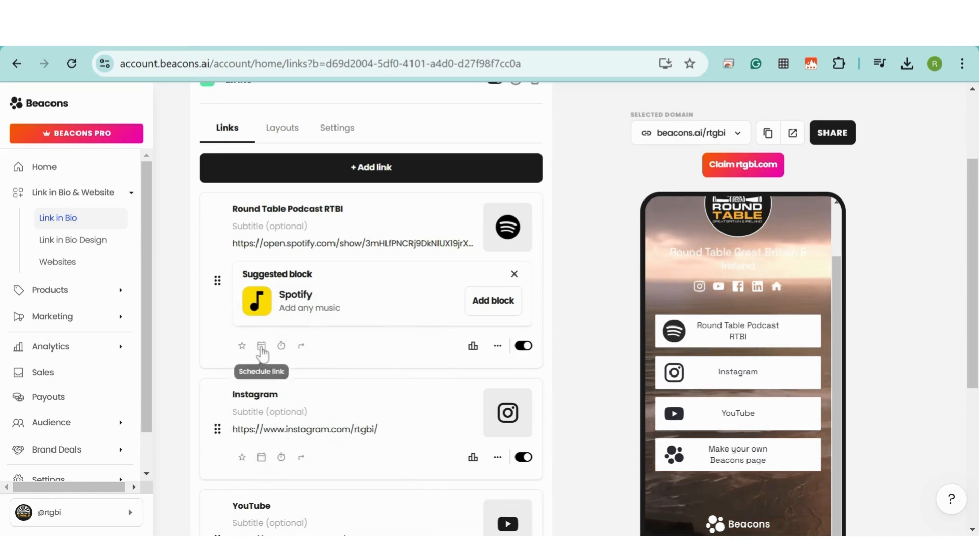
click(261, 347)
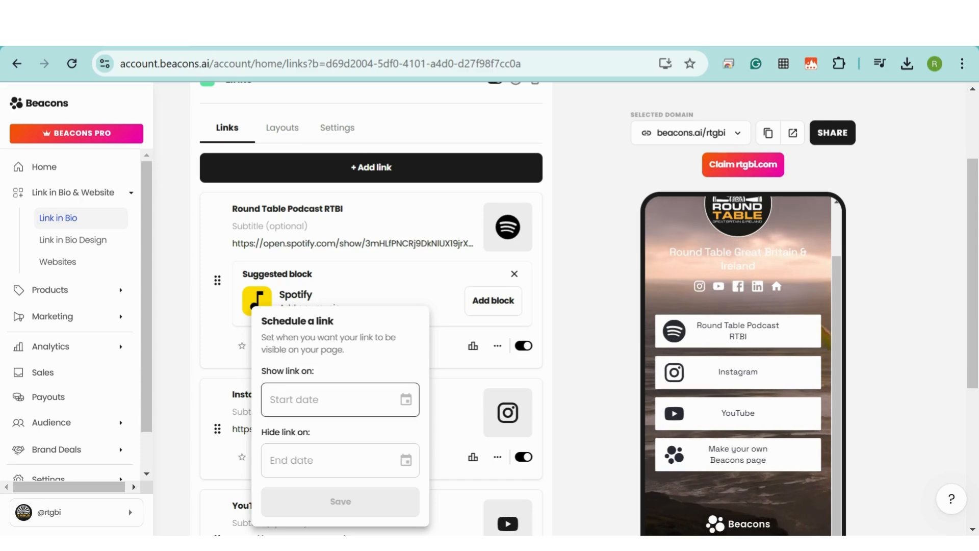
click(326, 399)
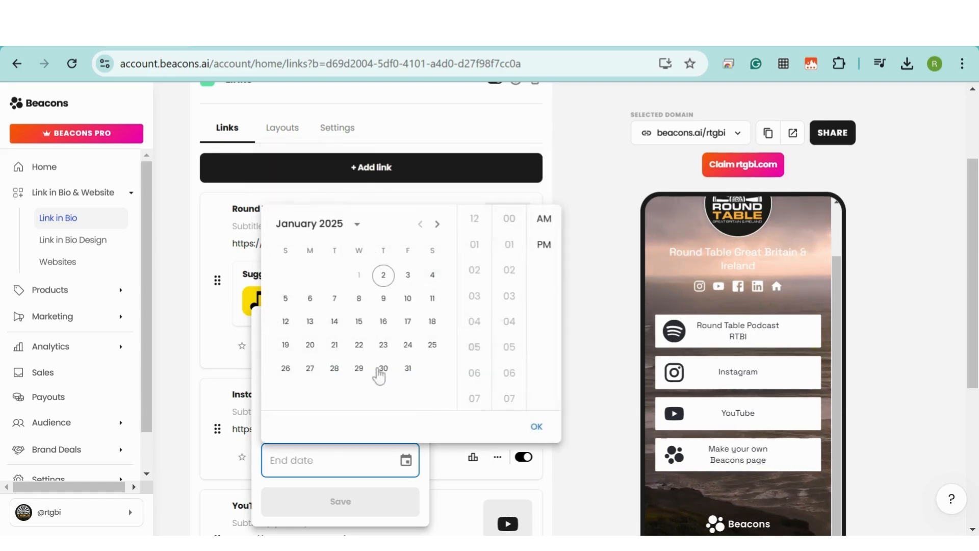
click(582, 419)
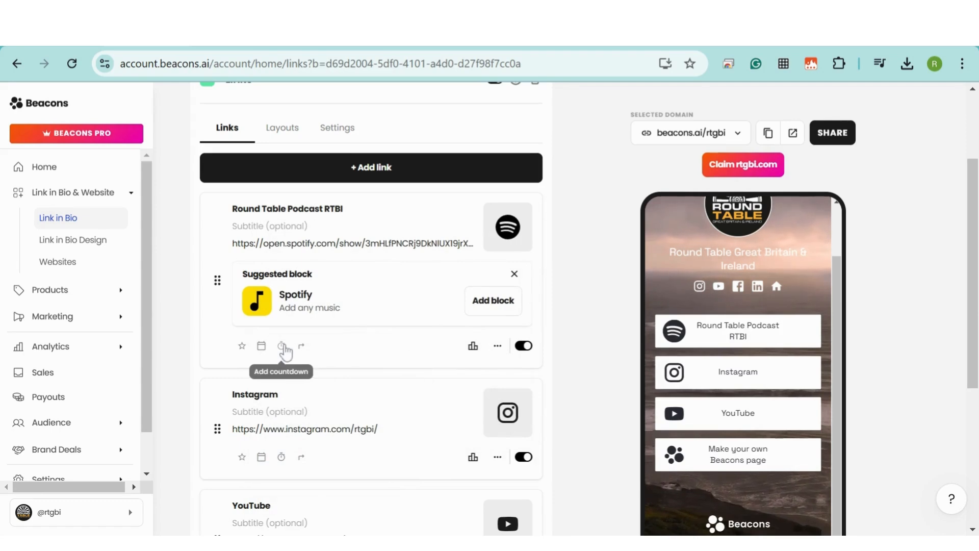
click(282, 347)
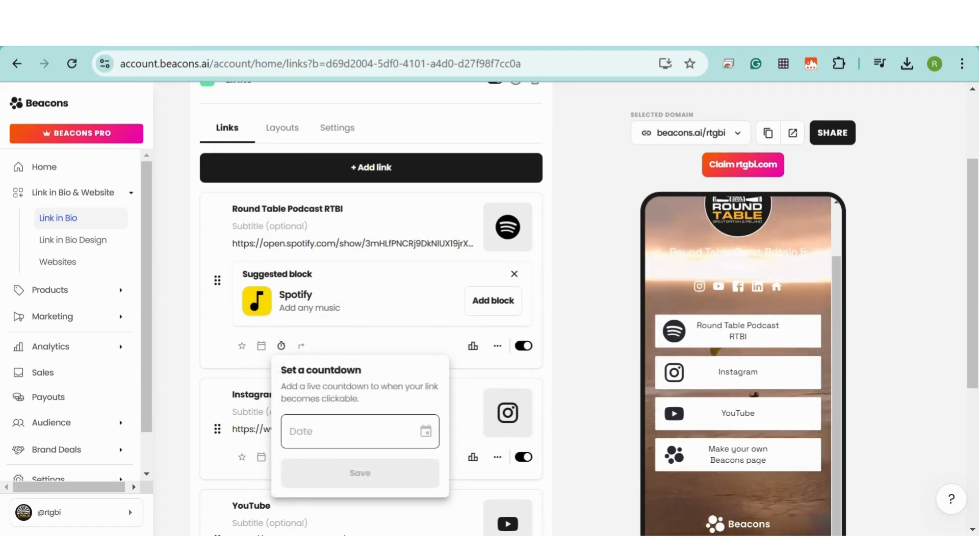
click(360, 431)
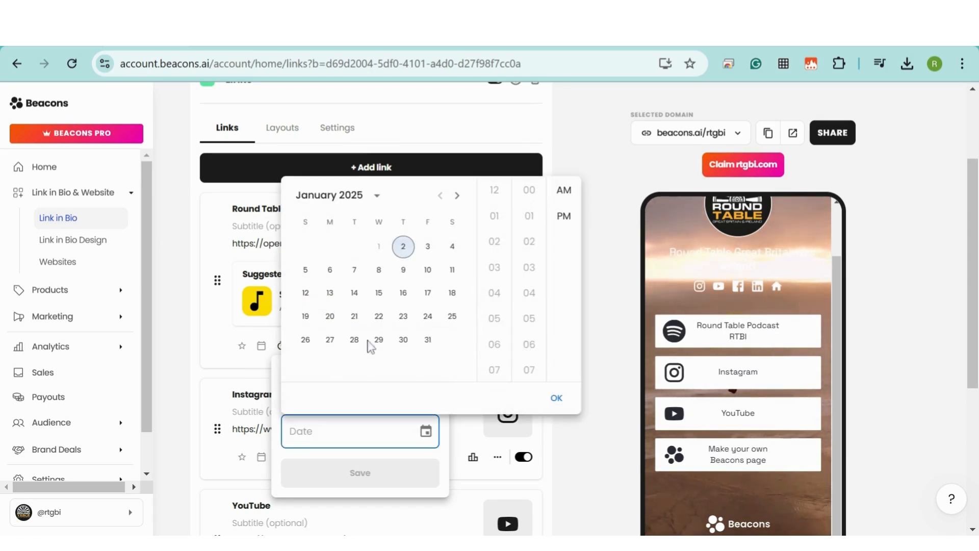
click(452, 246)
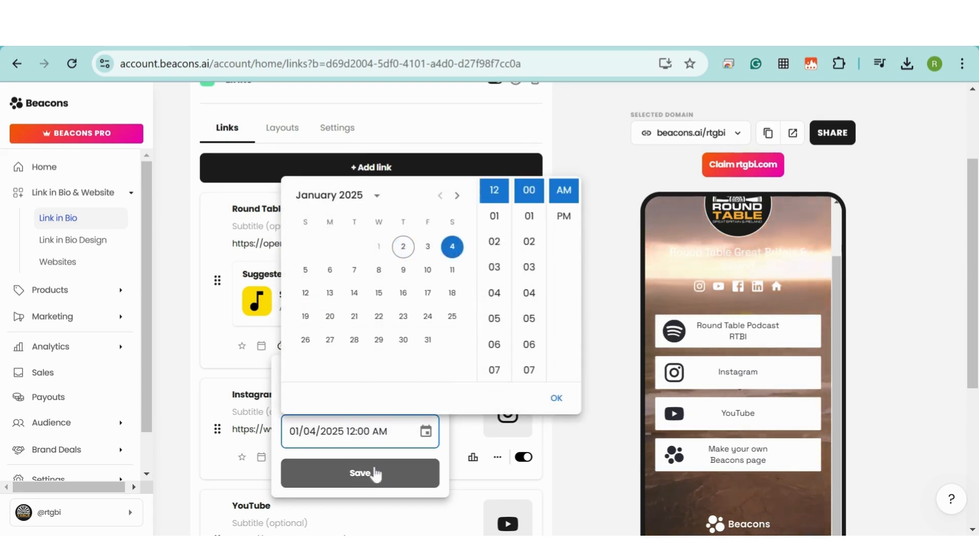
click(375, 474)
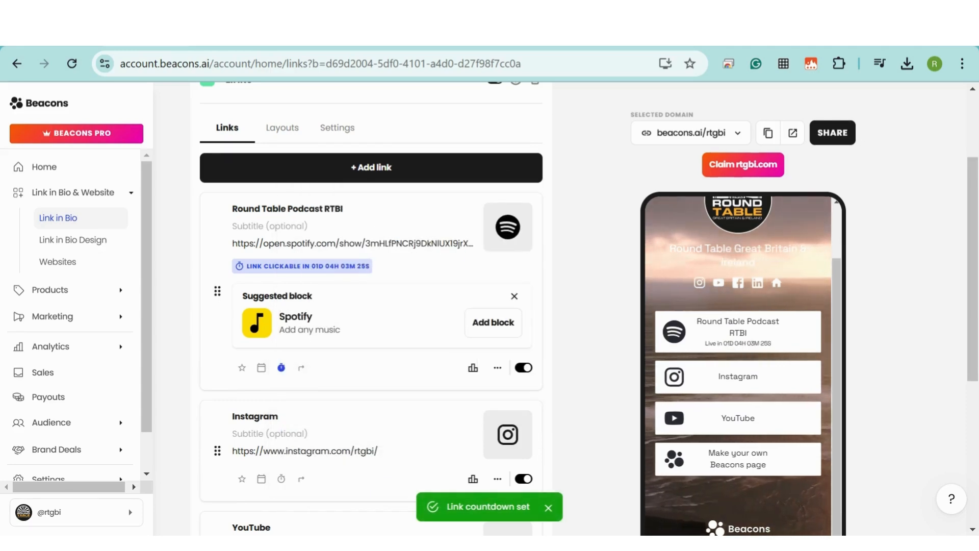
click(283, 368)
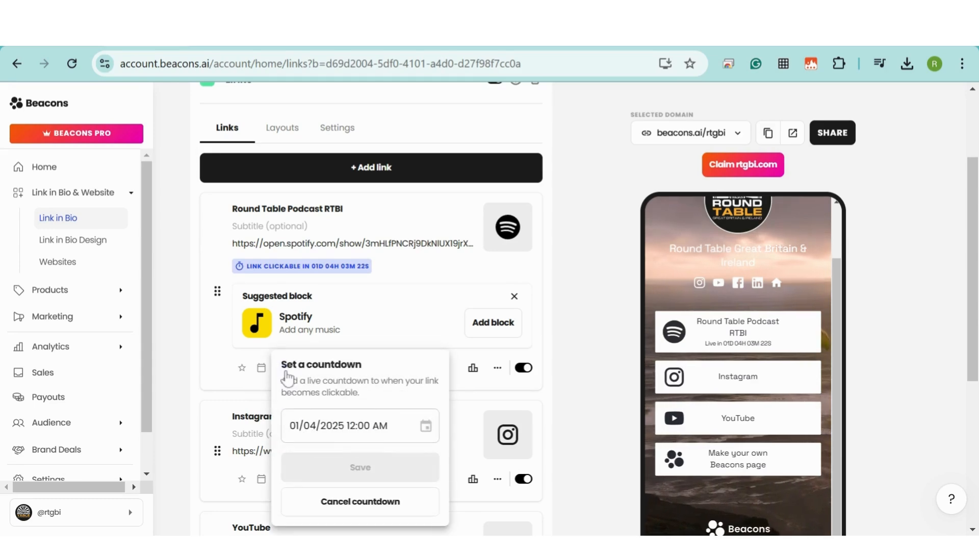
click(389, 510)
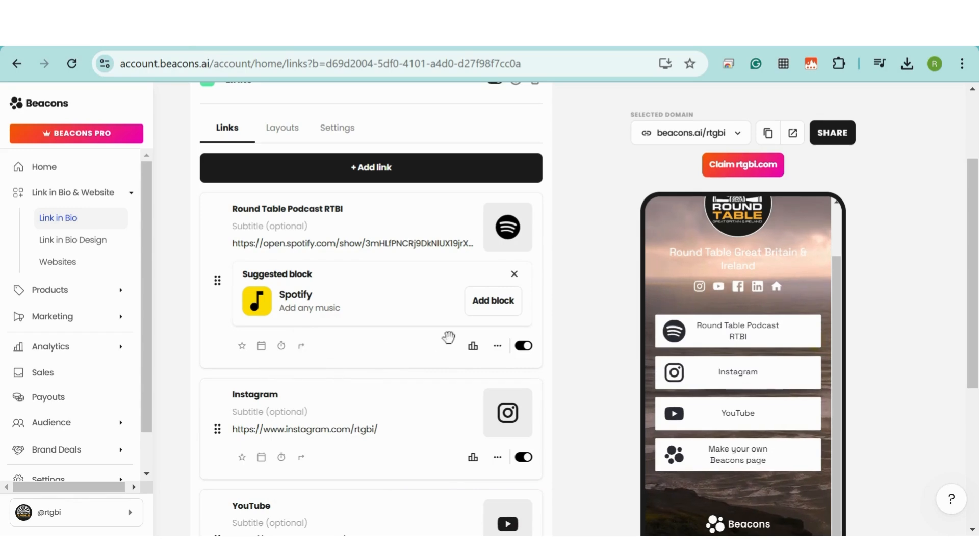
click(473, 348)
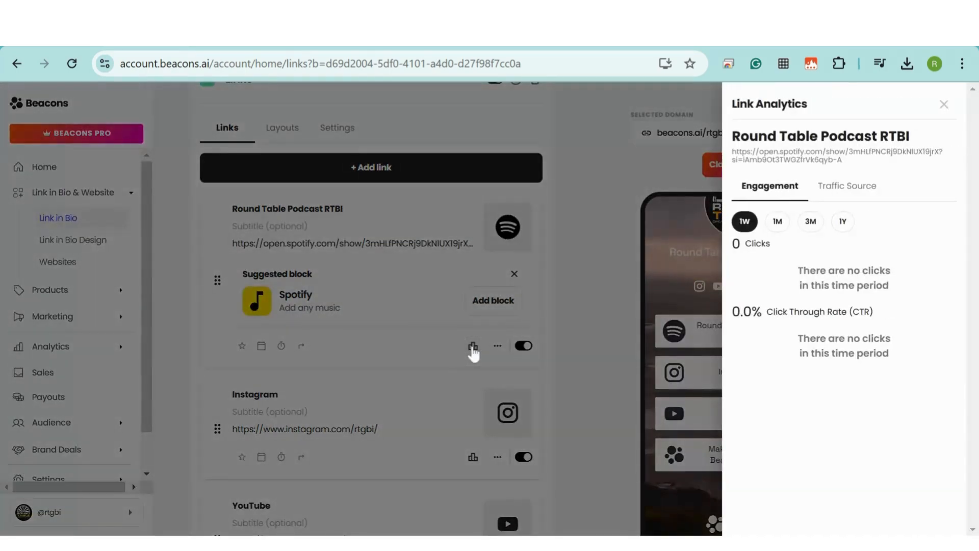
click(497, 341)
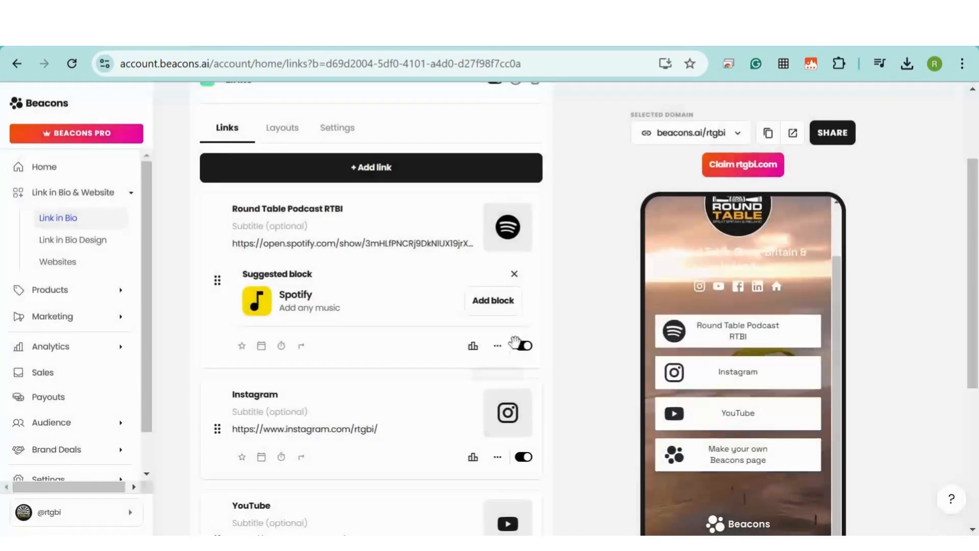
click(524, 347)
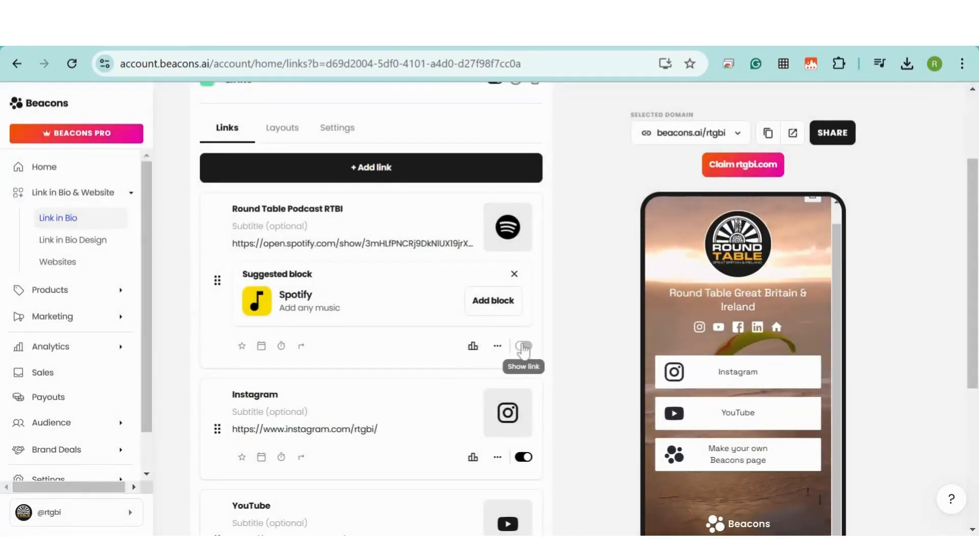
click(524, 346)
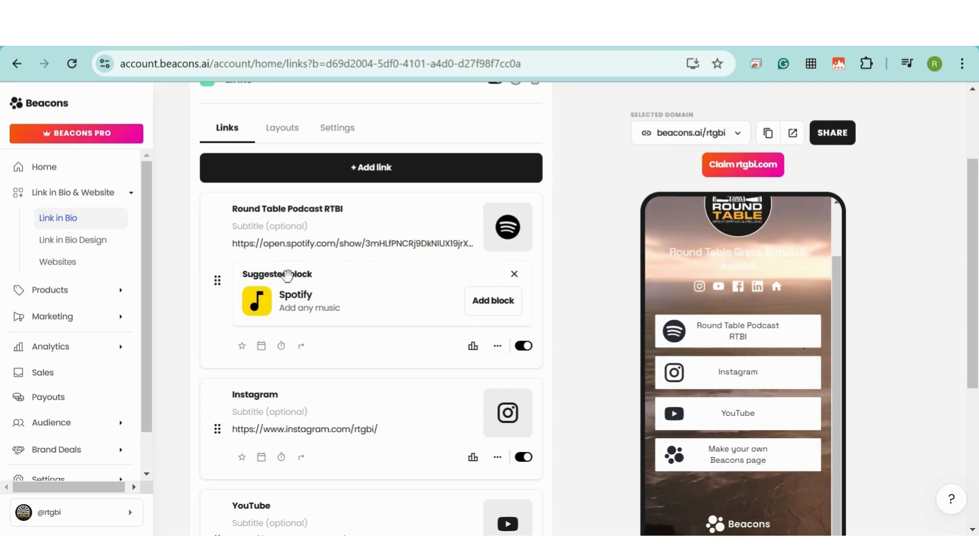
Add the suggested Spotify block with the Round Table Pod player and open it for editing
click(509, 308)
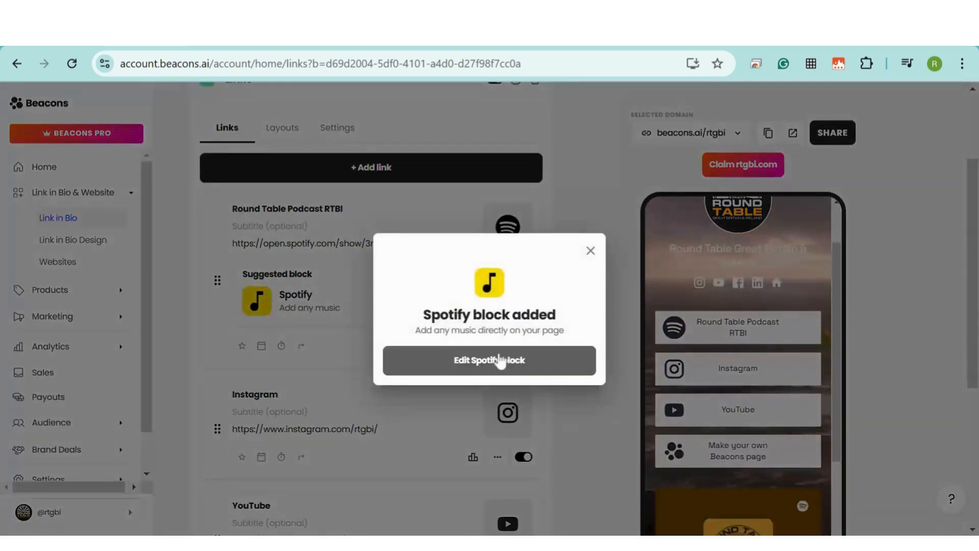
click(501, 360)
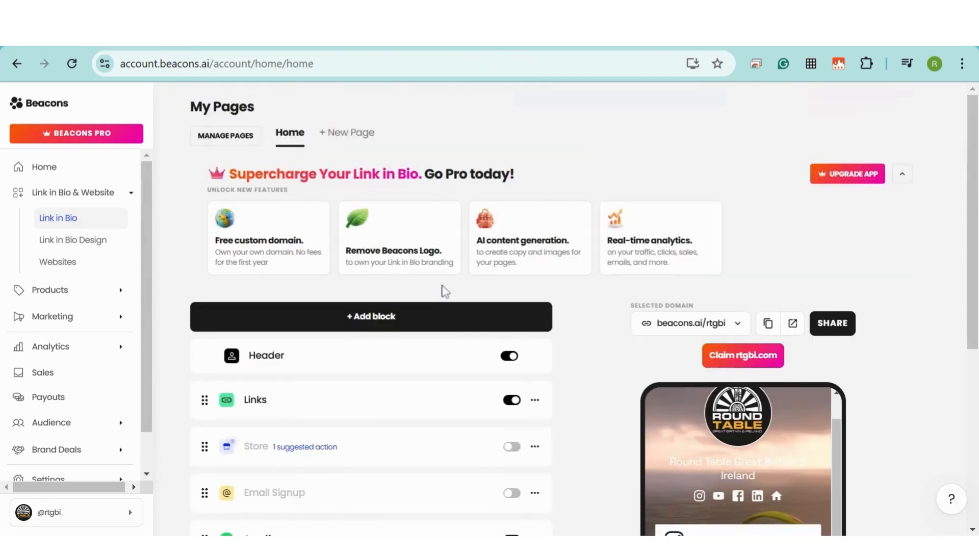
Add a YouTube block with the pasted Round Table video URL, leaving the headline empty
click(380, 320)
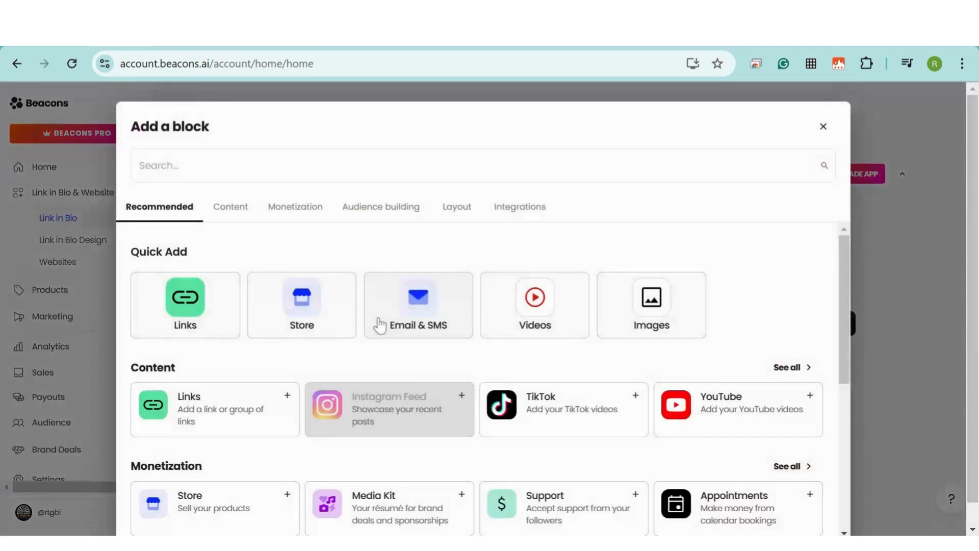
click(741, 416)
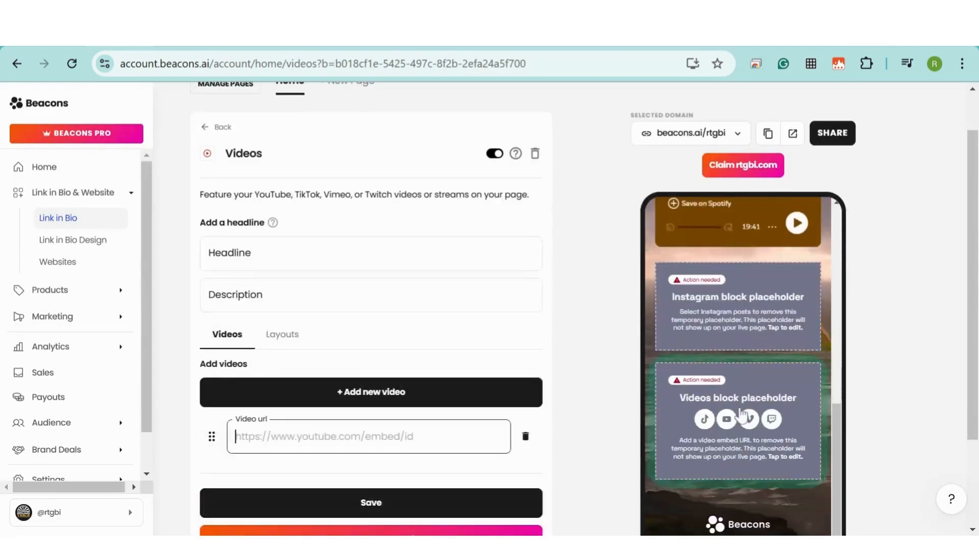
key(ctrl+v)
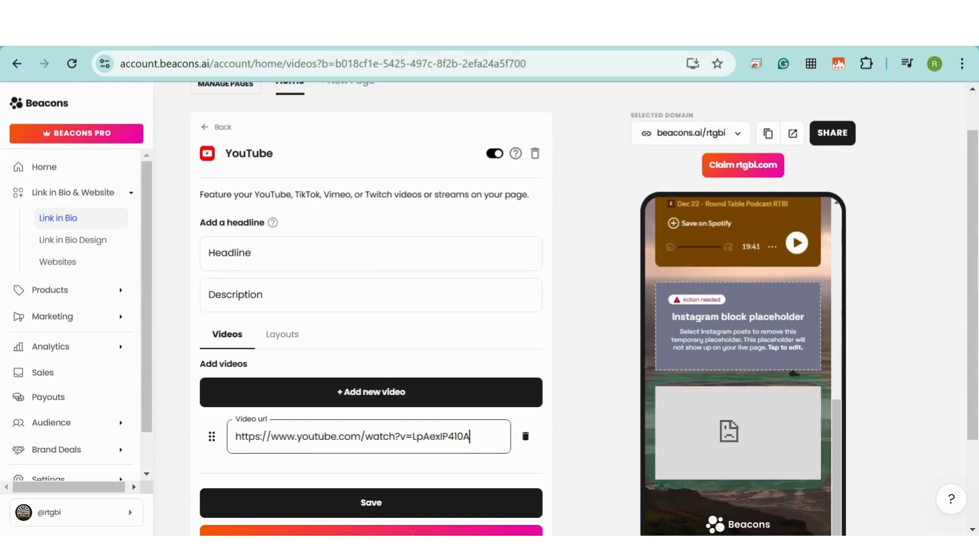
click(371, 254)
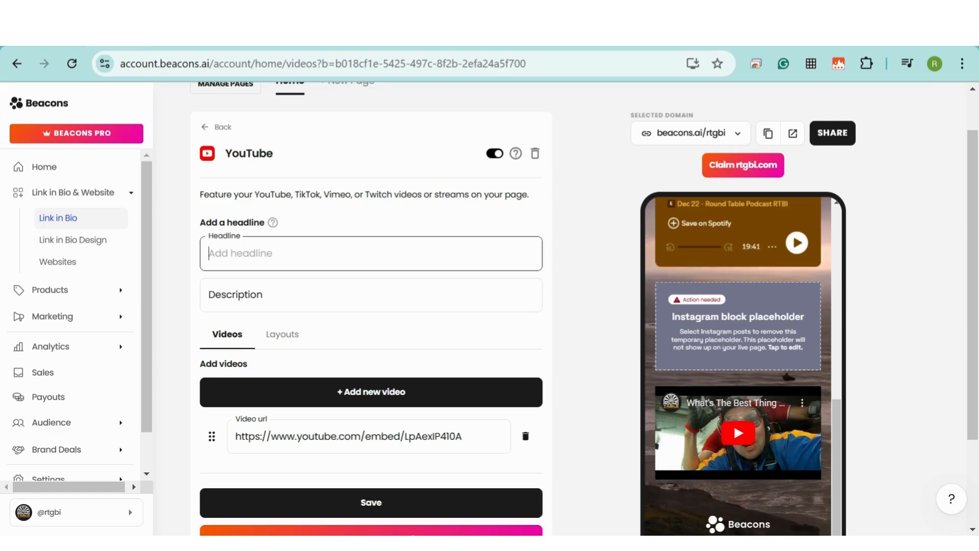
text(headline)
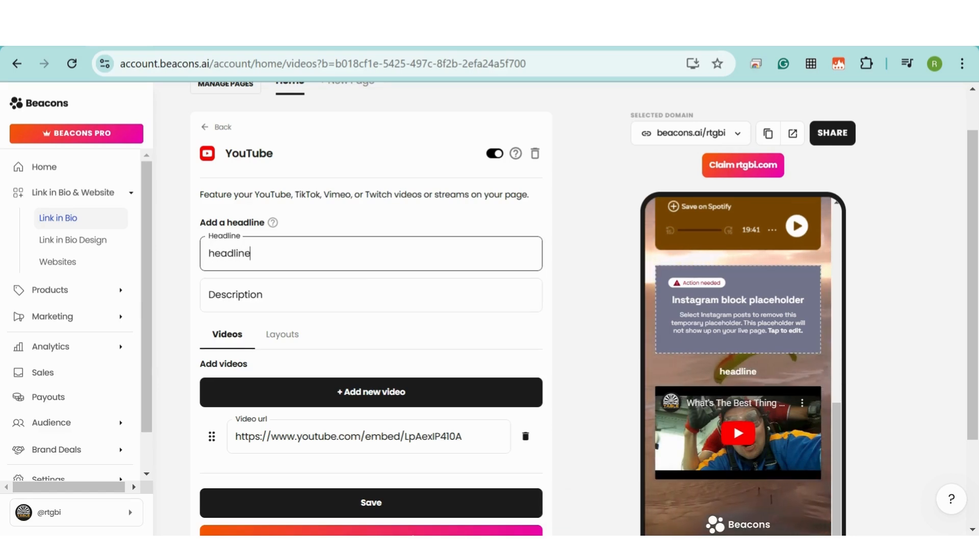
key(BackSpace)
key(BackSpace)
key(BackSpace)
key(BackSpace)
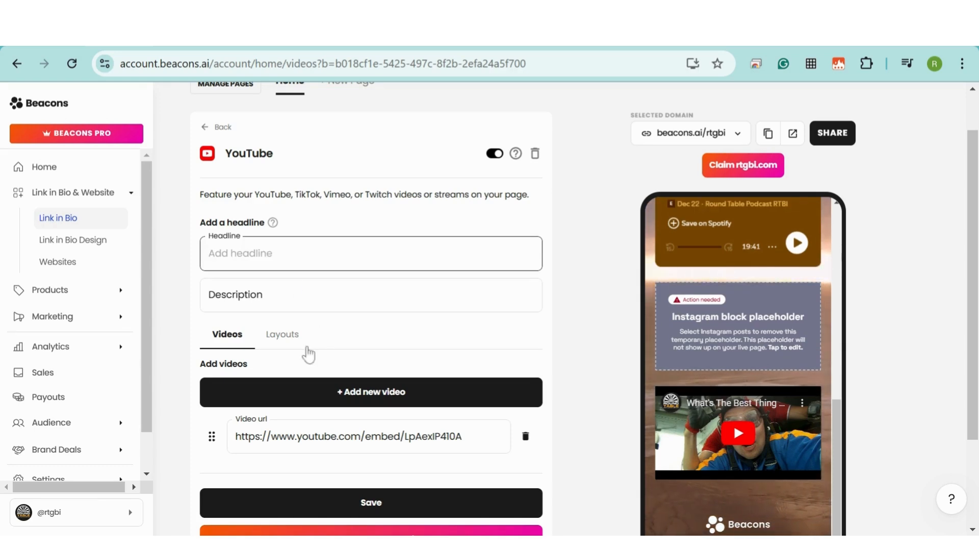
Try the Carousel layout for the video block, then revert to Column
scroll(309, 355, down, 3)
click(281, 259)
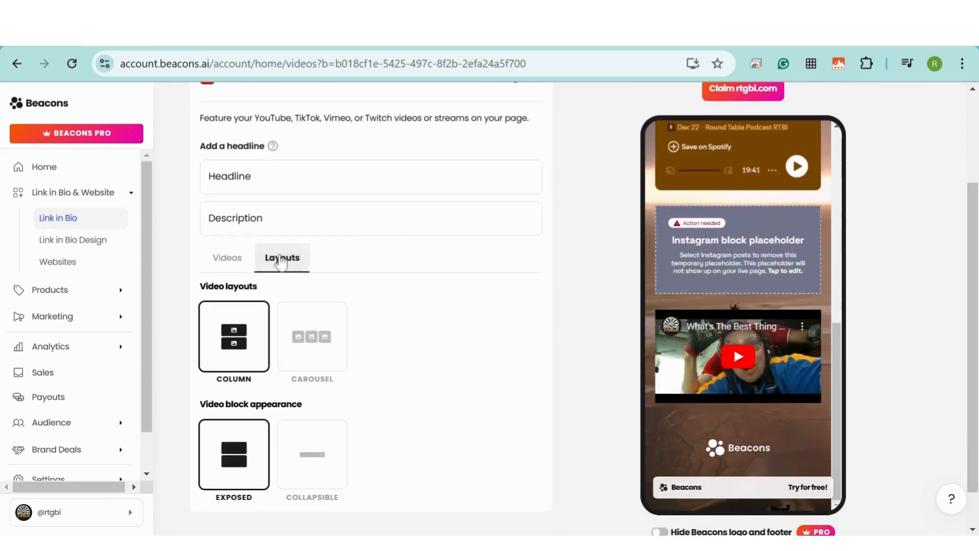
click(323, 352)
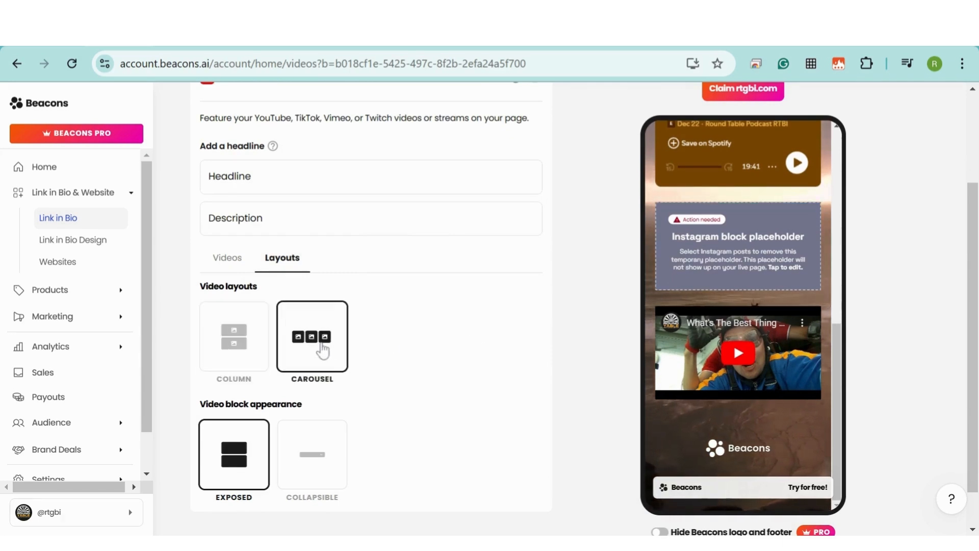
scroll(323, 351, down, 2)
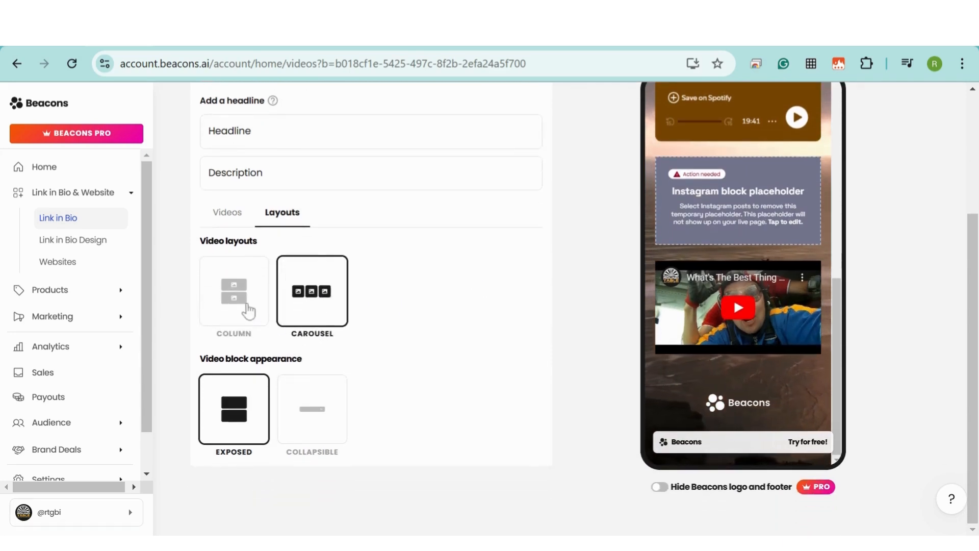
click(248, 311)
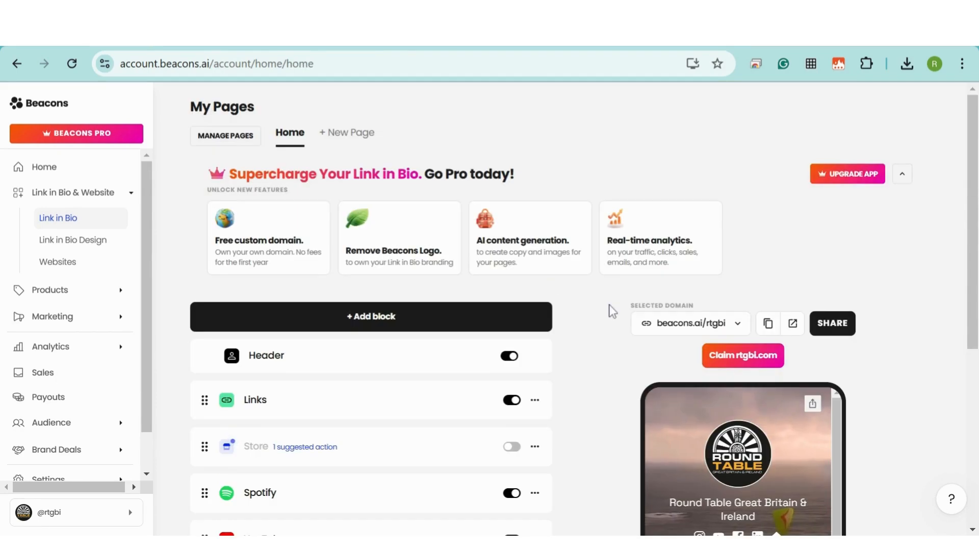
Add an Images block and upload the Membership Workshops 24/25 image
scroll(602, 304, down, 4)
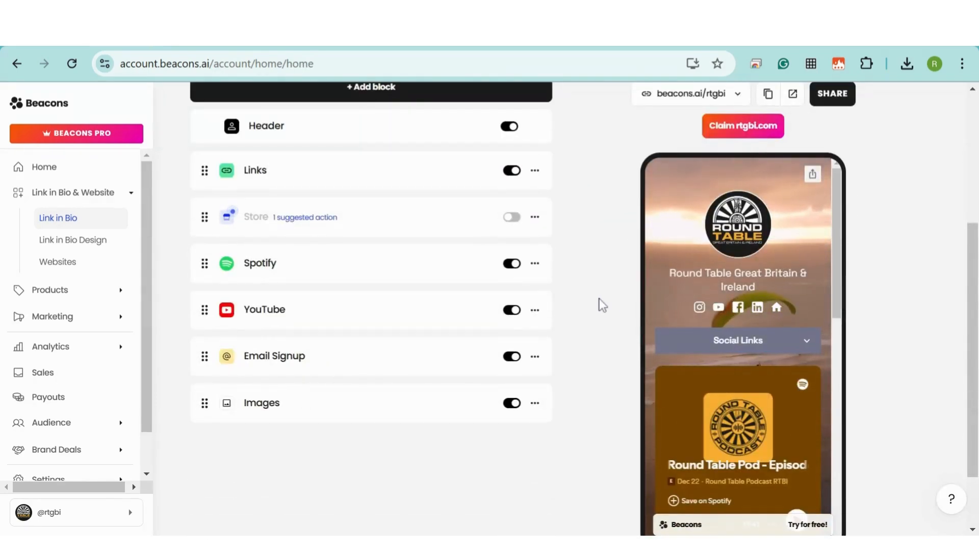
scroll(602, 305, up, 2)
click(363, 171)
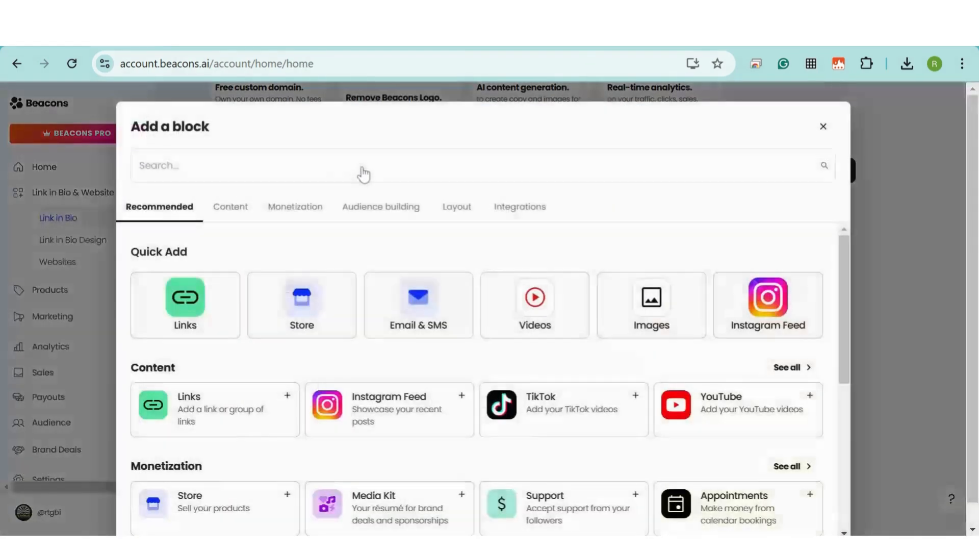
click(662, 295)
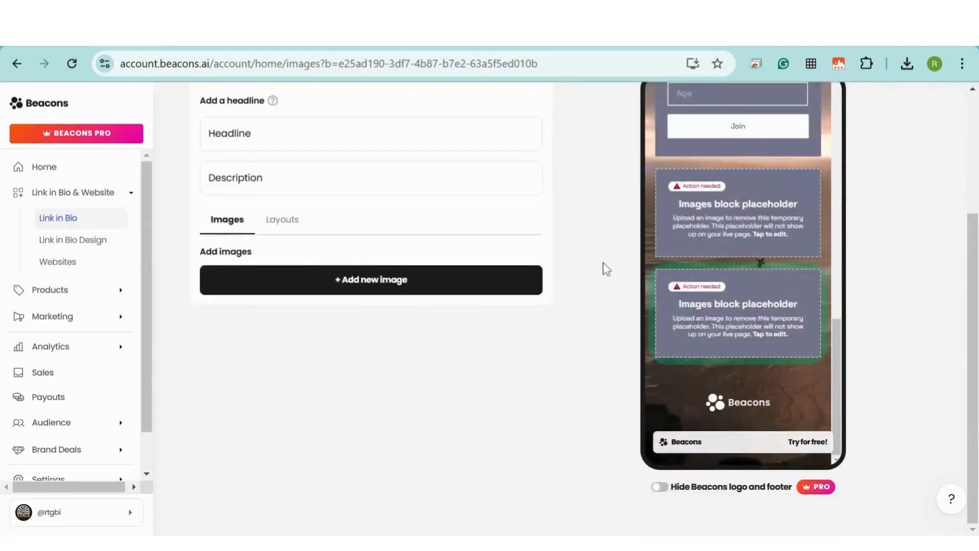
scroll(596, 267, up, 3)
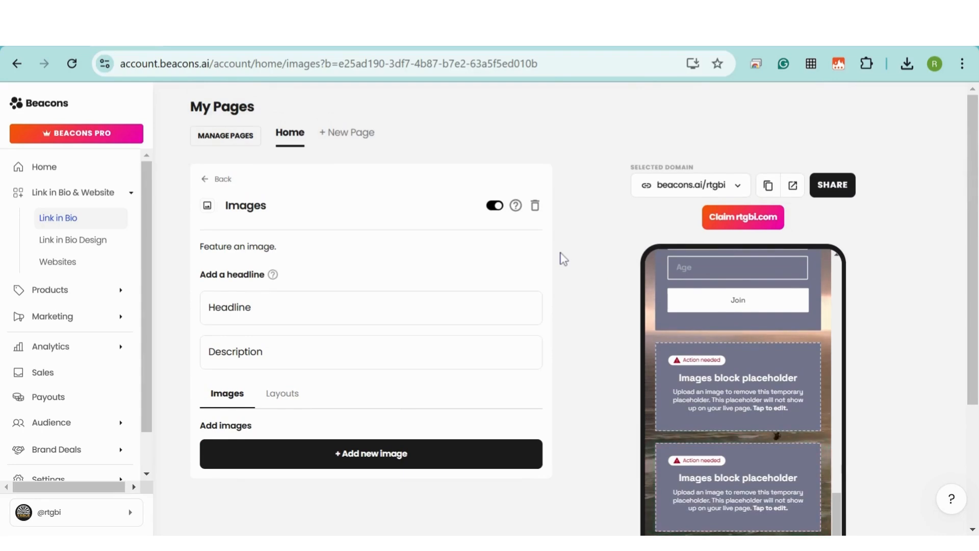
click(408, 461)
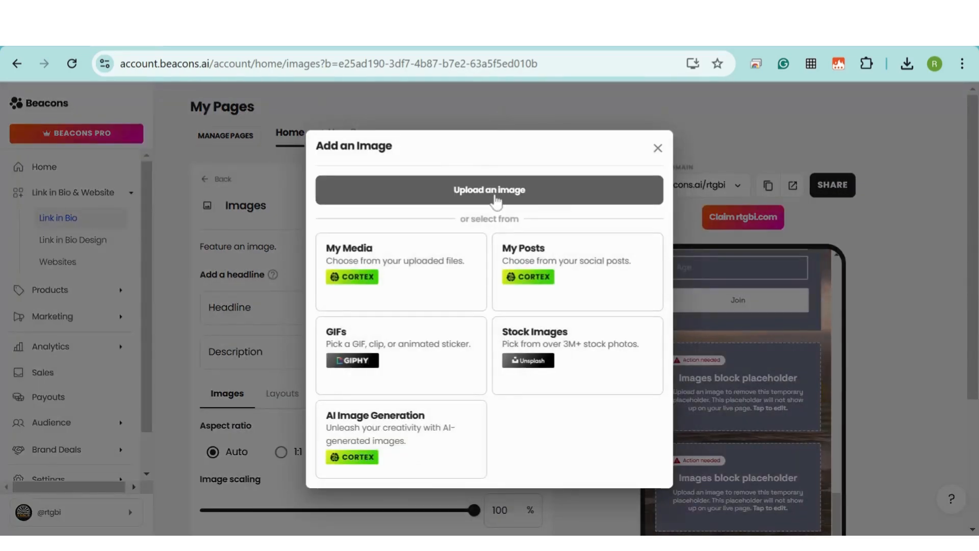
click(495, 202)
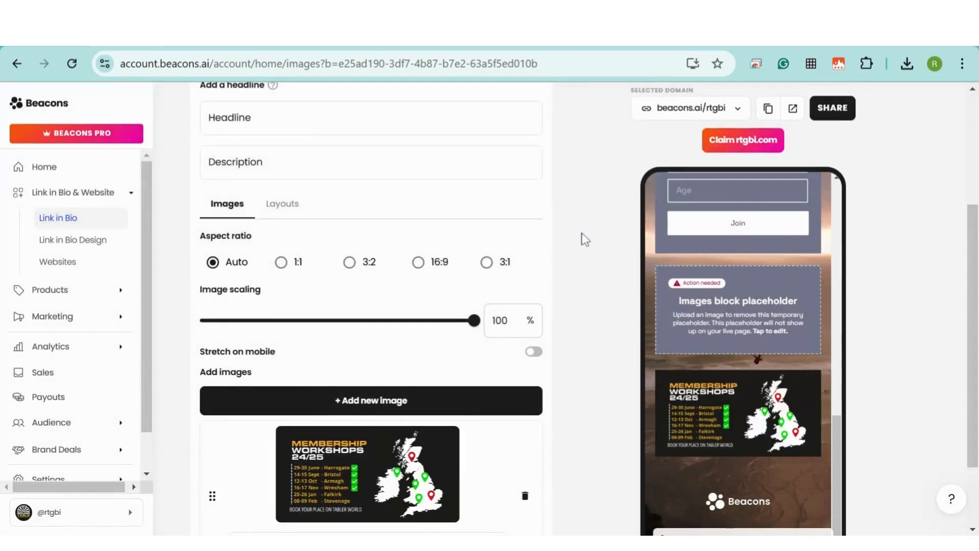
Set headline 'Upcoming Events' and description 'Reach out to join us at our next social'
text(Upcoming Events)
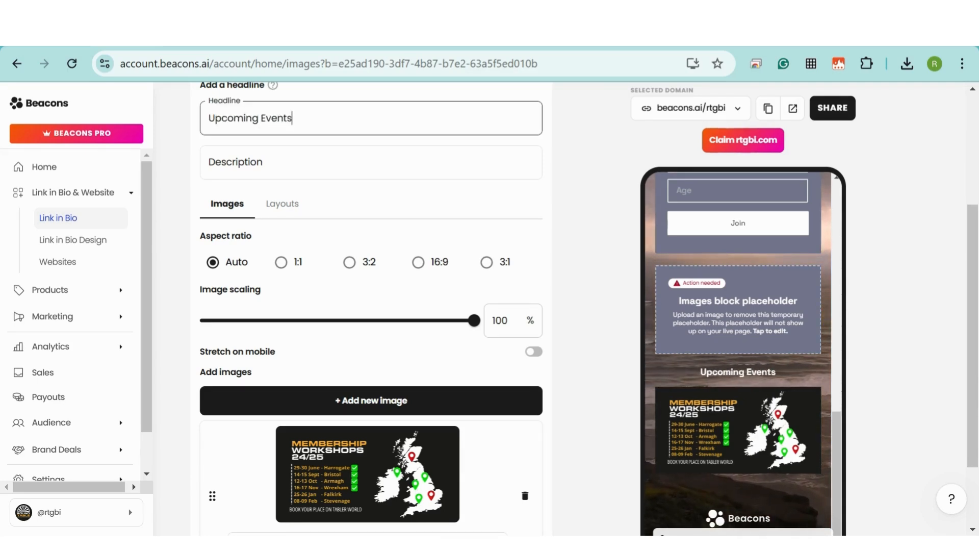
click(371, 163)
text(Reach out )
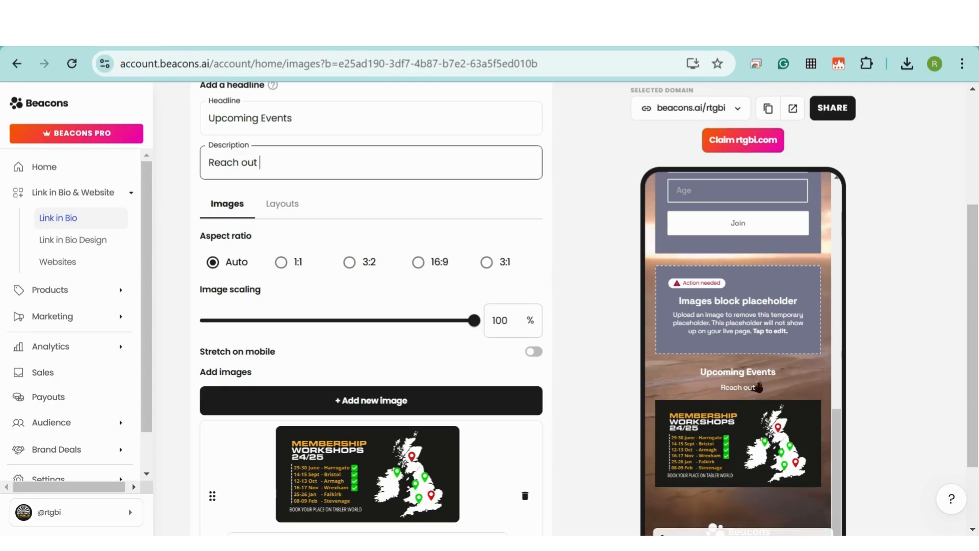
text(to join us at our next social)
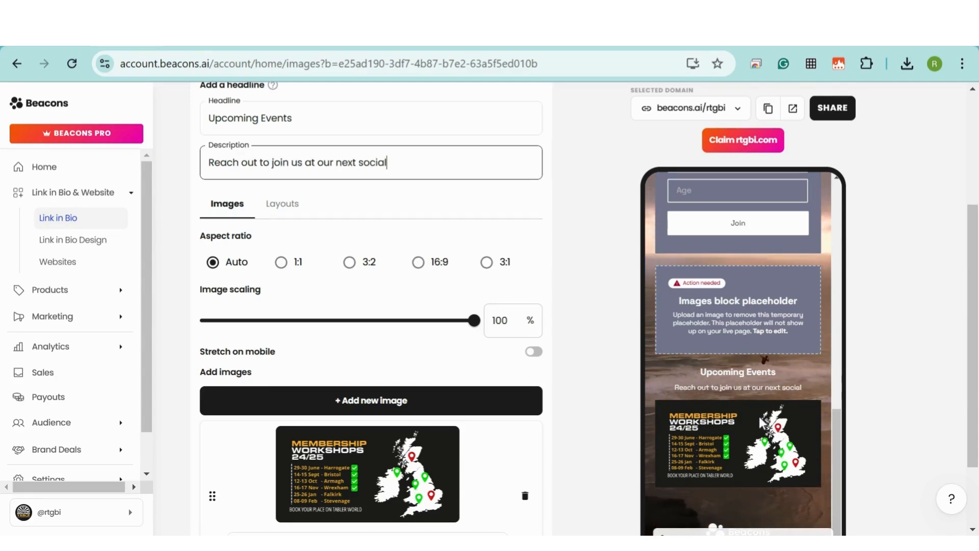
Link the image to the Learn How To Table post URL copied from the Round Table website
key(ctrl+Tab)
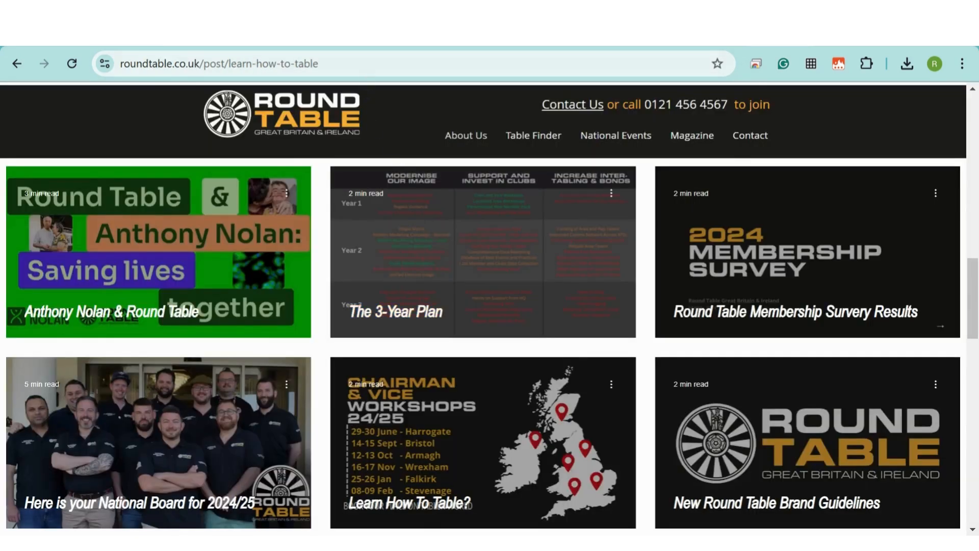
click(355, 64)
click(251, 452)
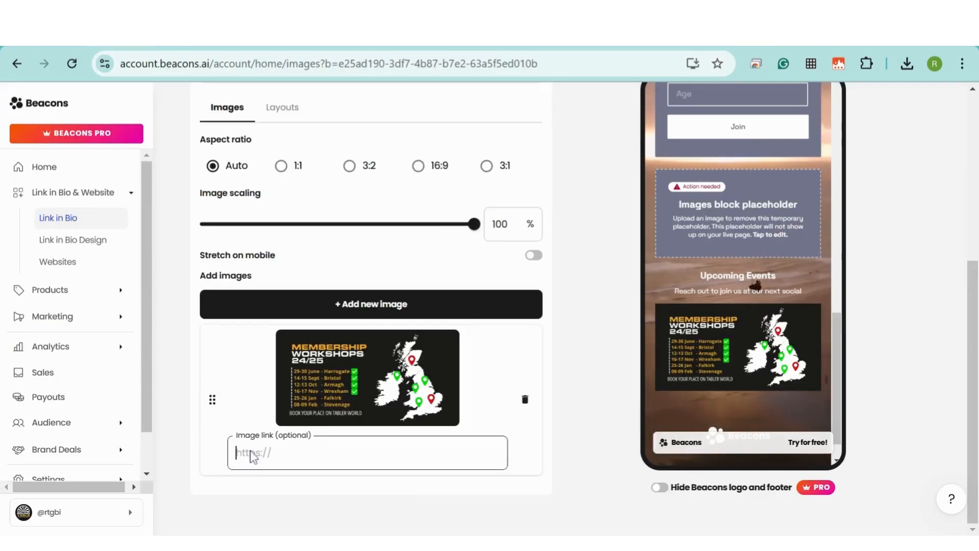
key(ctrl+v)
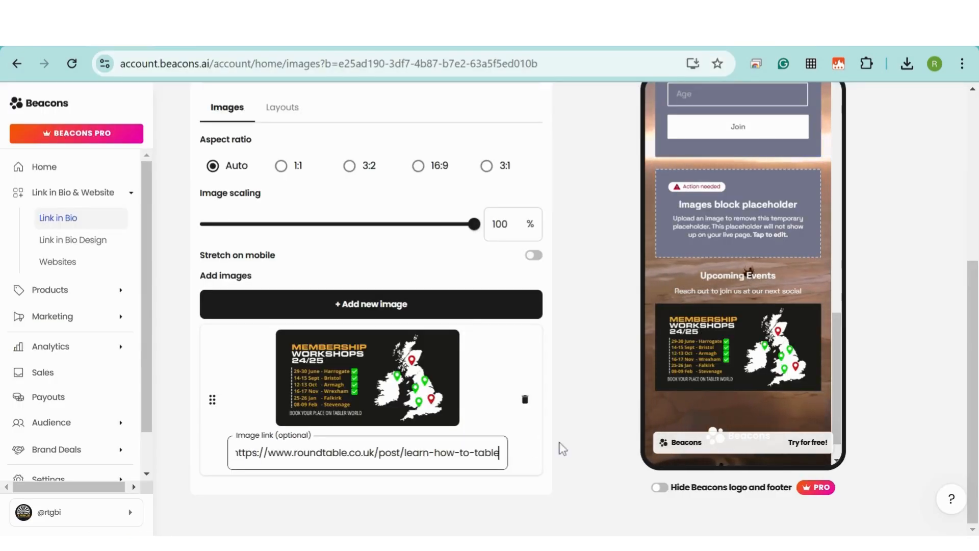
click(562, 449)
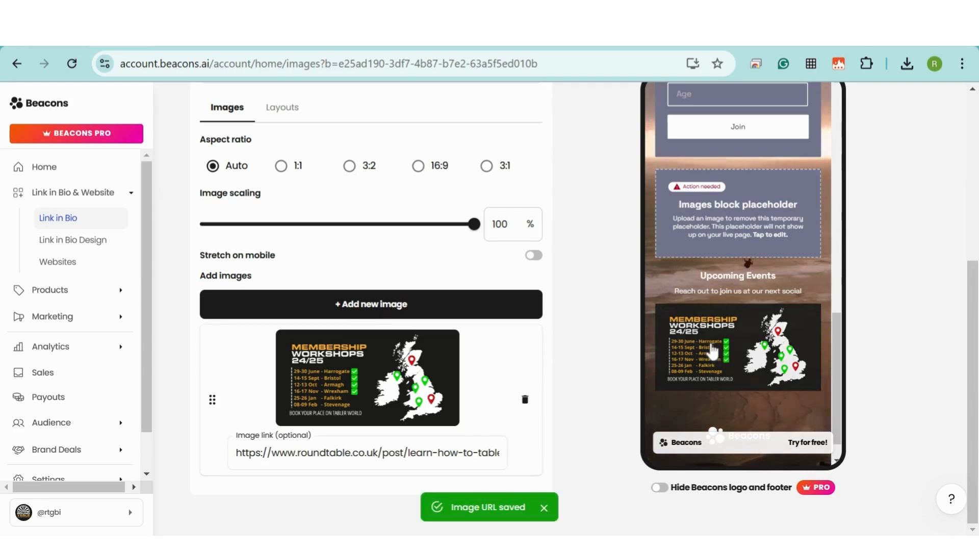
scroll(743, 330, up, 3)
scroll(634, 316, up, 5)
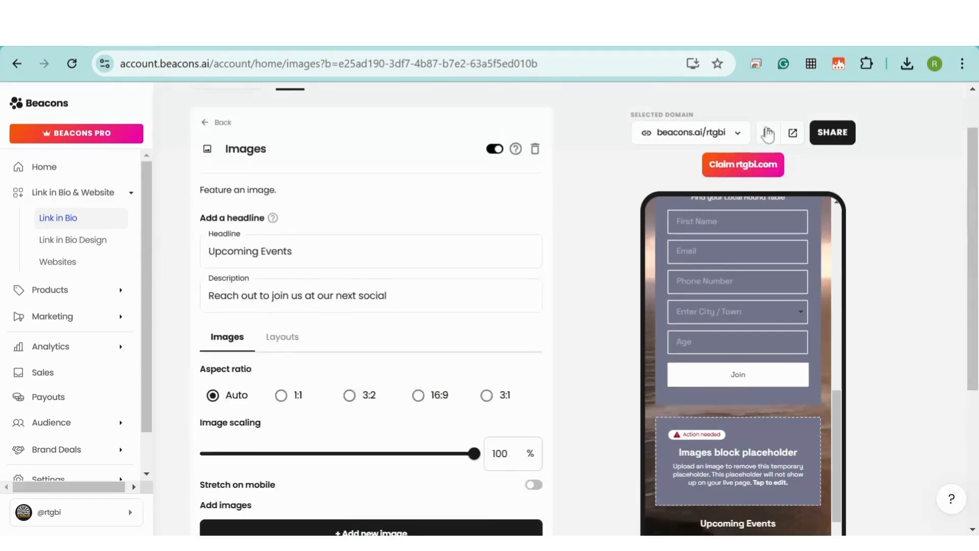
Open the live beacons.ai/rtgbi page in a new tab and copy its share link
click(792, 133)
scroll(719, 180, down, 6)
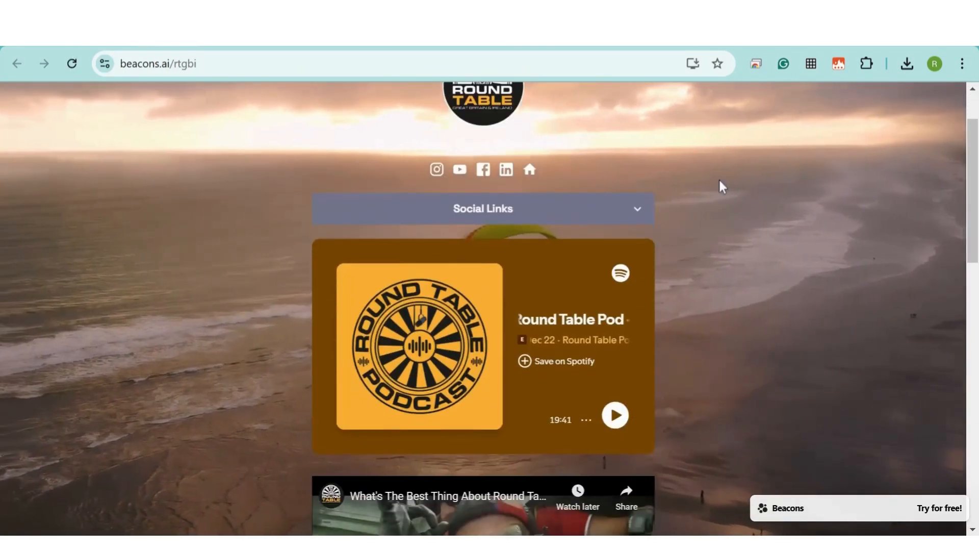
scroll(719, 180, down, 8)
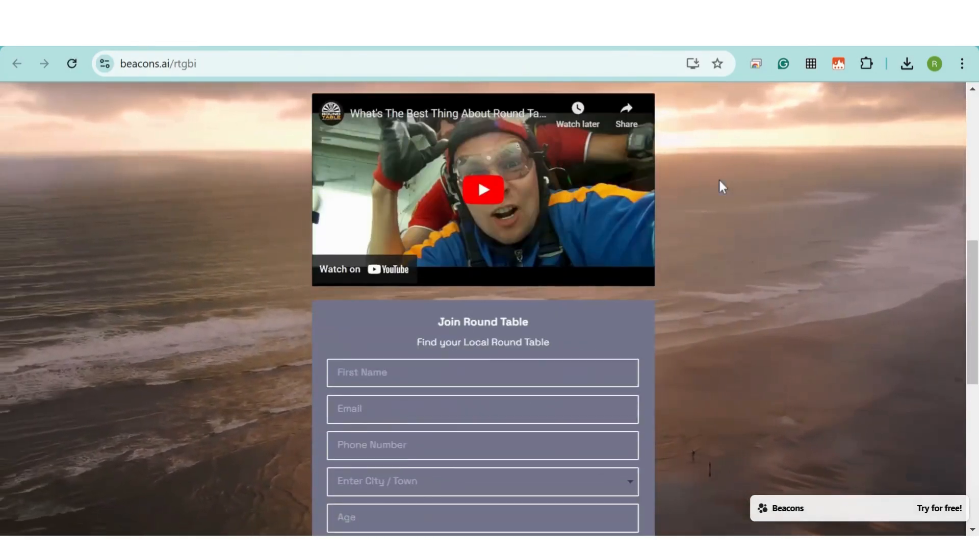
scroll(720, 180, down, 4)
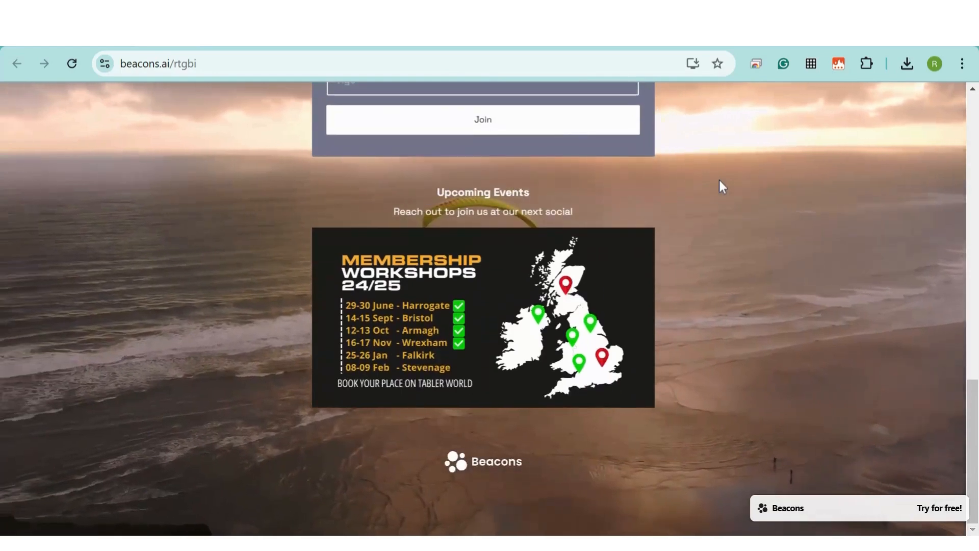
scroll(720, 180, up, 18)
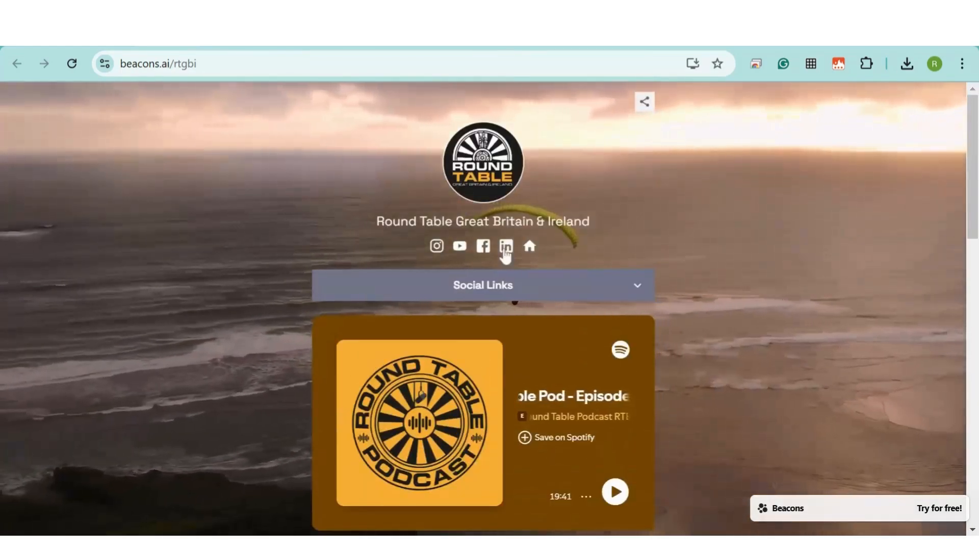
click(645, 103)
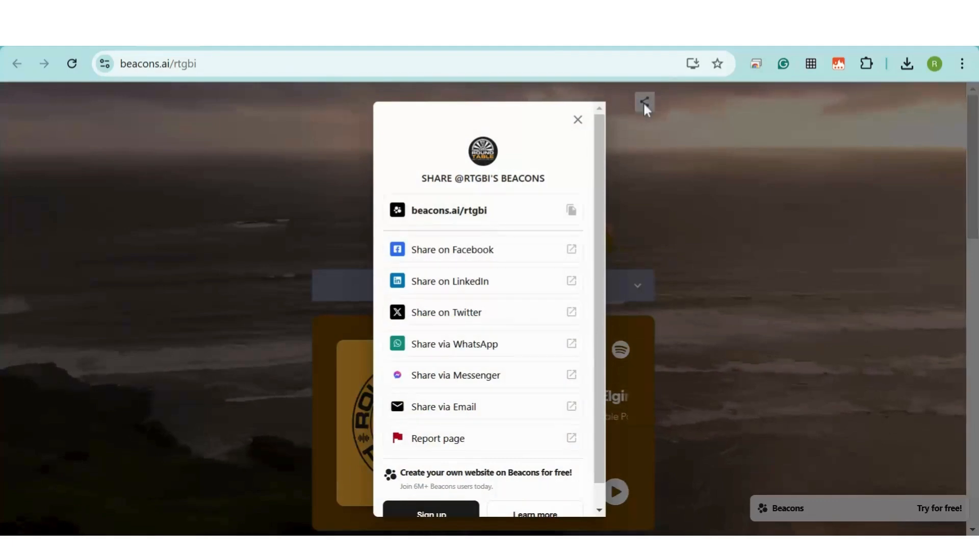
click(571, 210)
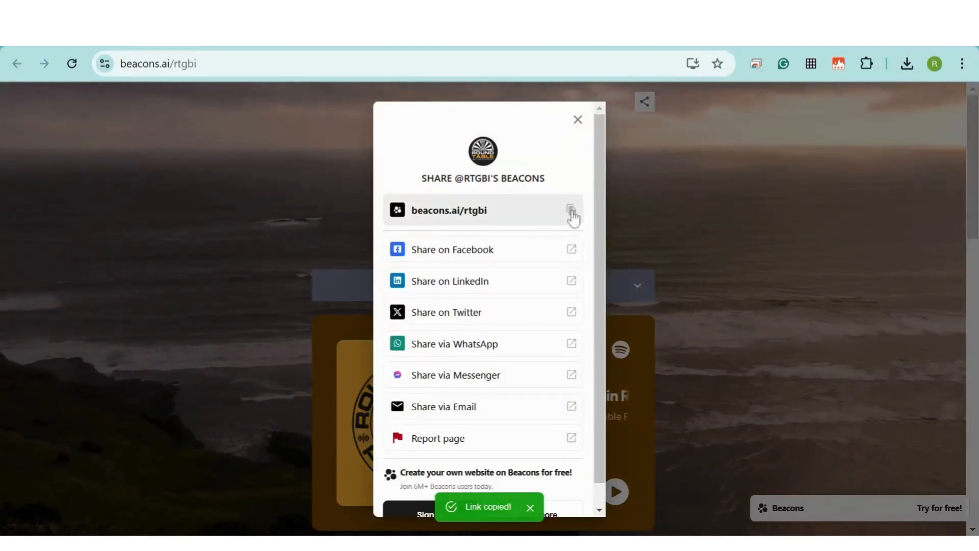
click(578, 122)
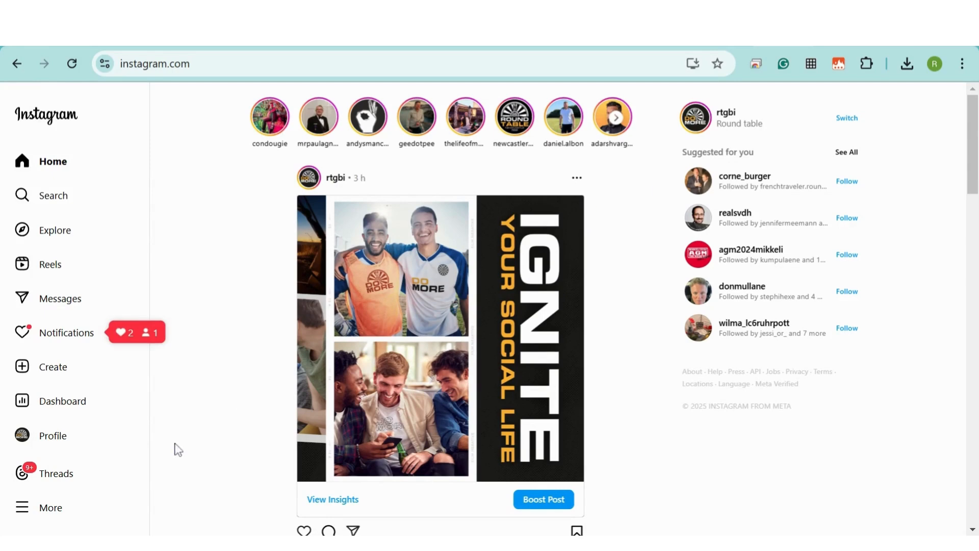
Go to the Round Table Instagram profile and open Edit Profile
click(29, 440)
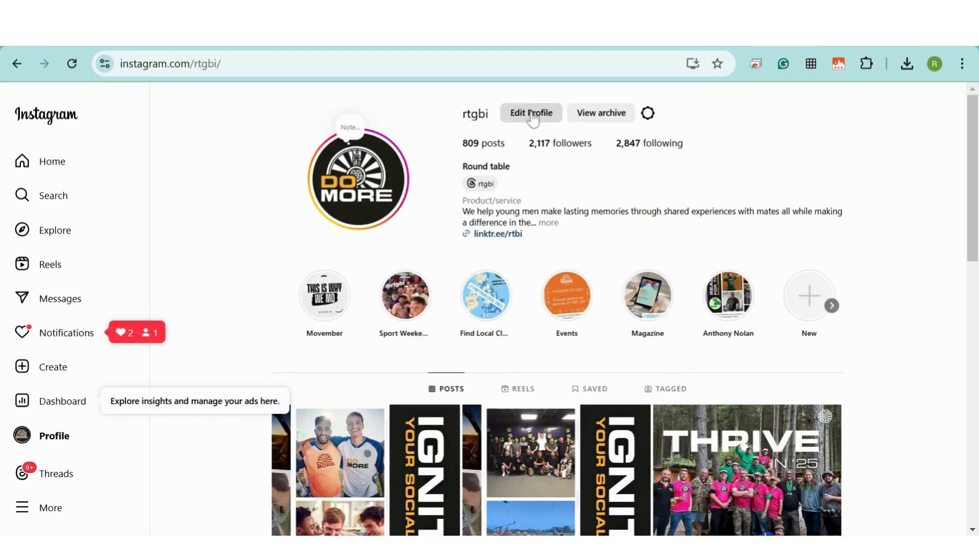
click(532, 115)
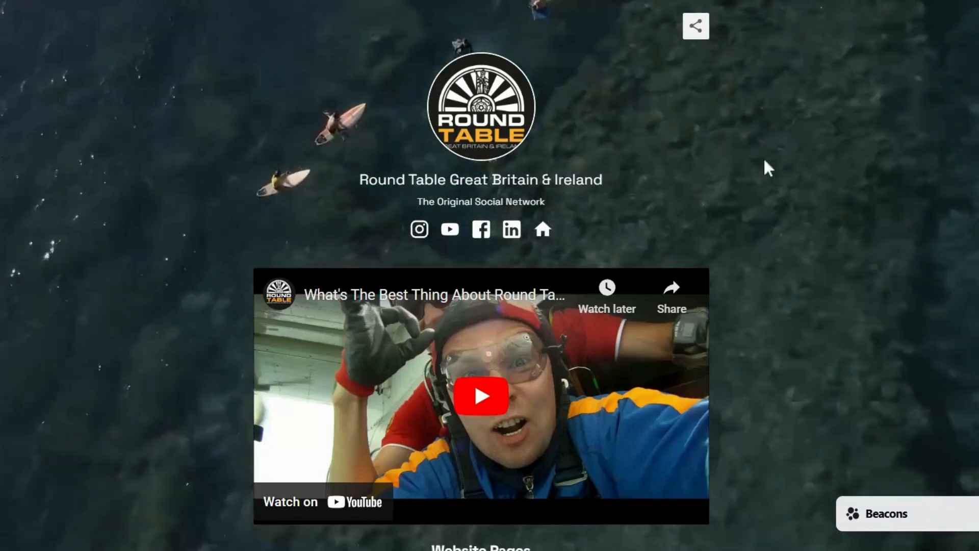
Scroll through the live Beacons page from the video down to the join form
scroll(745, 172, down, 5)
scroll(745, 167, down, 2)
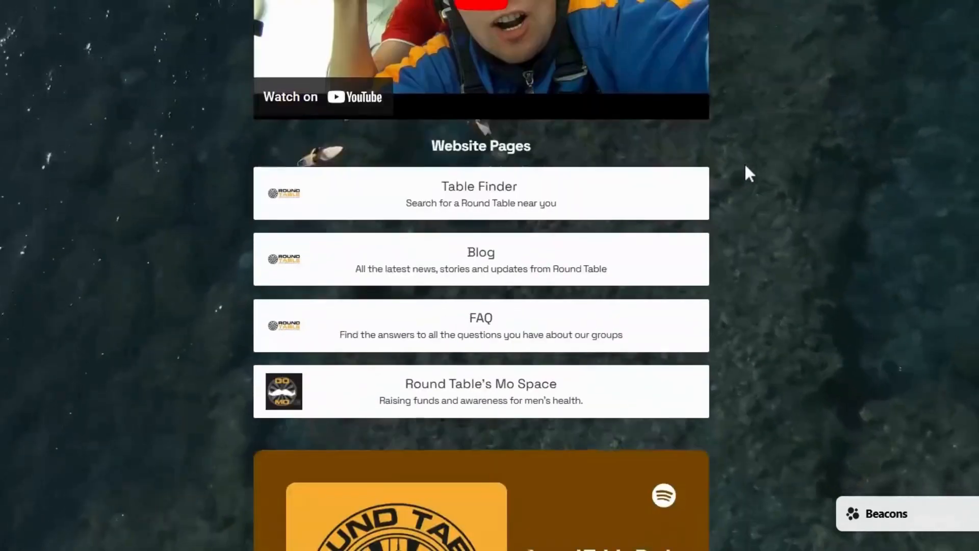
scroll(558, 339, down, 6)
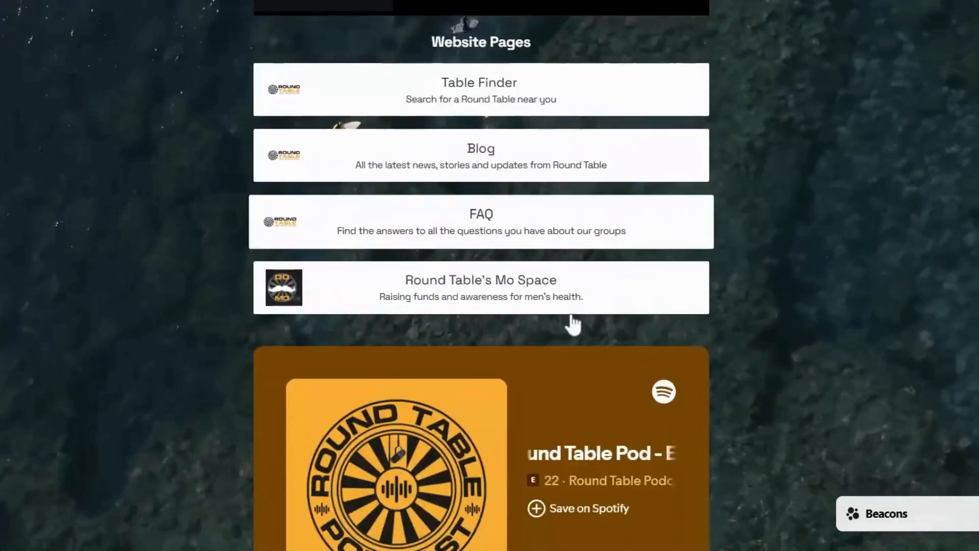
scroll(651, 265, down, 6)
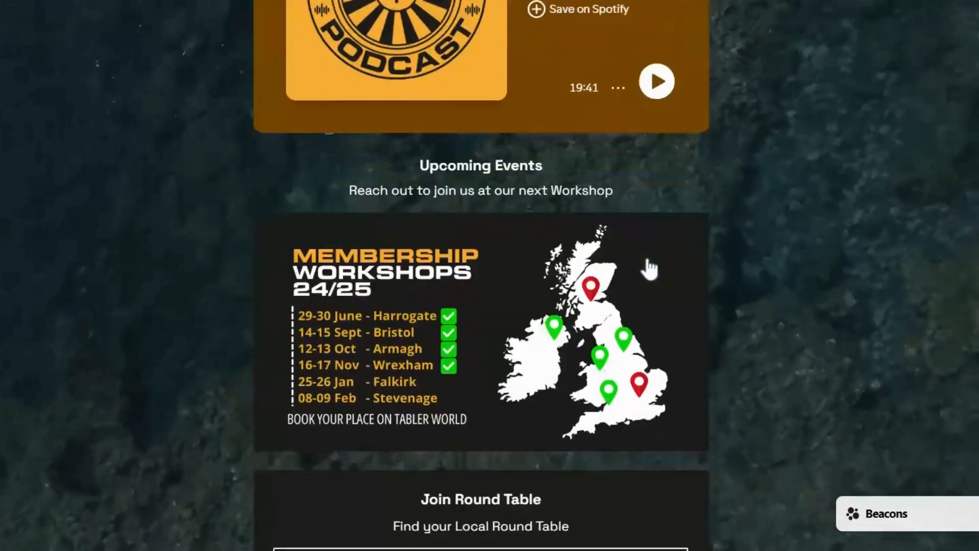
scroll(525, 277, down, 2)
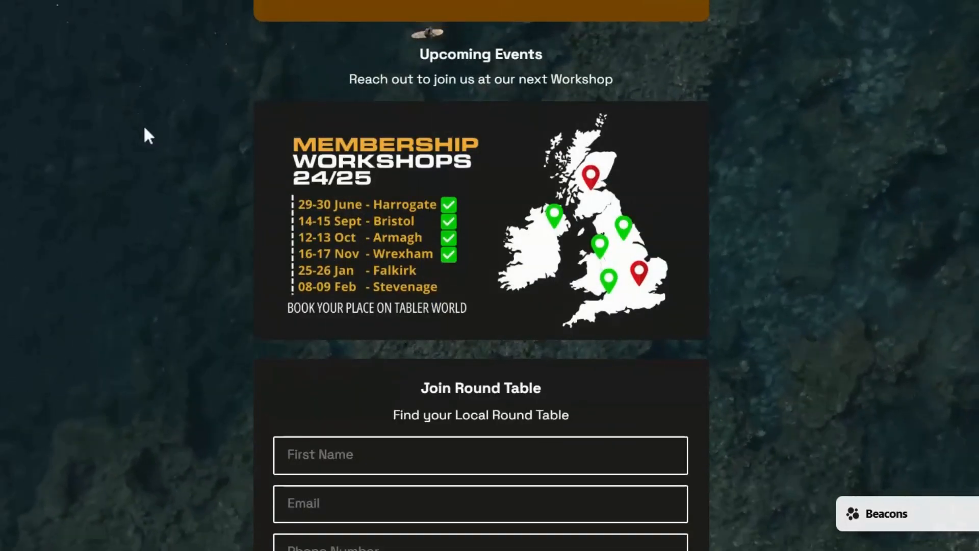
scroll(388, 112, down, 4)
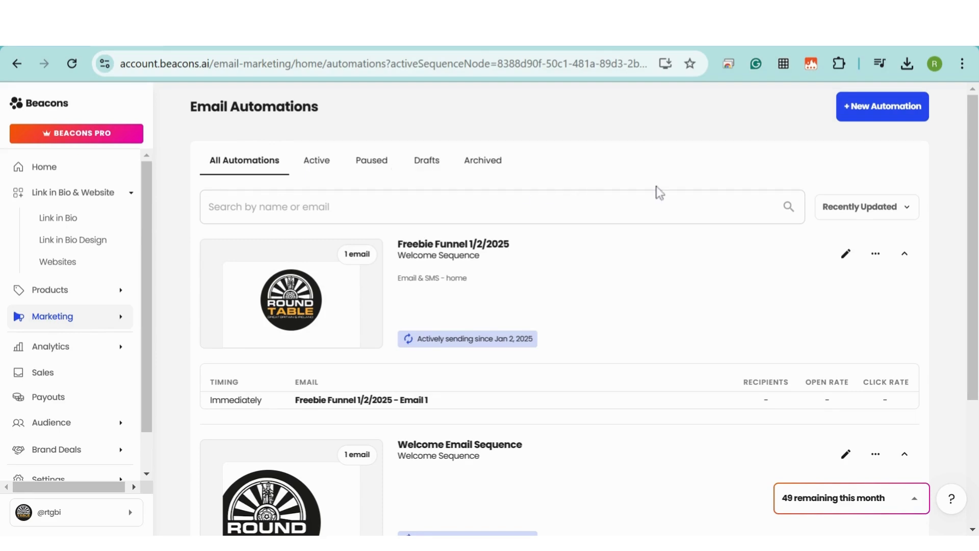
In the link-in-bio page editor, switch the Email Signup block back on
scroll(693, 156, down, 4)
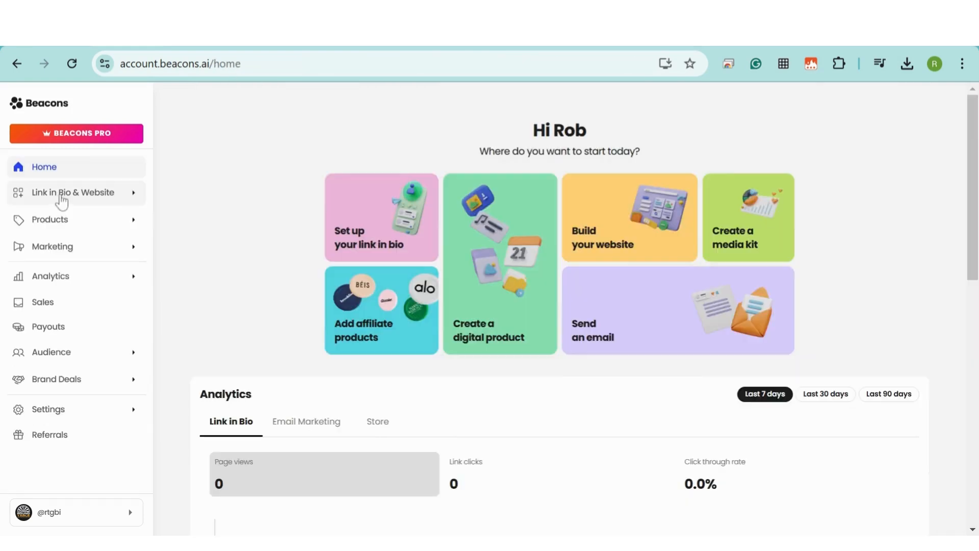
click(60, 195)
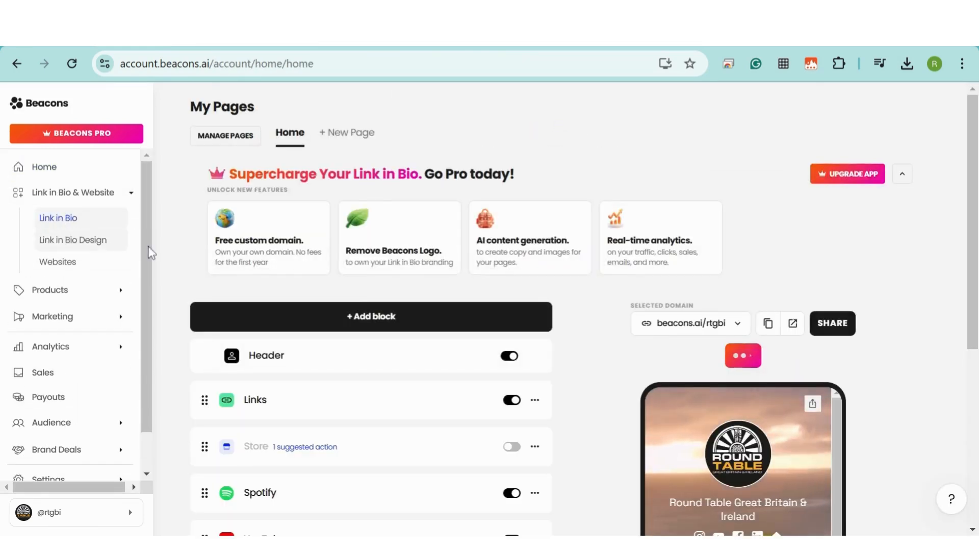
scroll(208, 153, down, 3)
scroll(208, 153, down, 2)
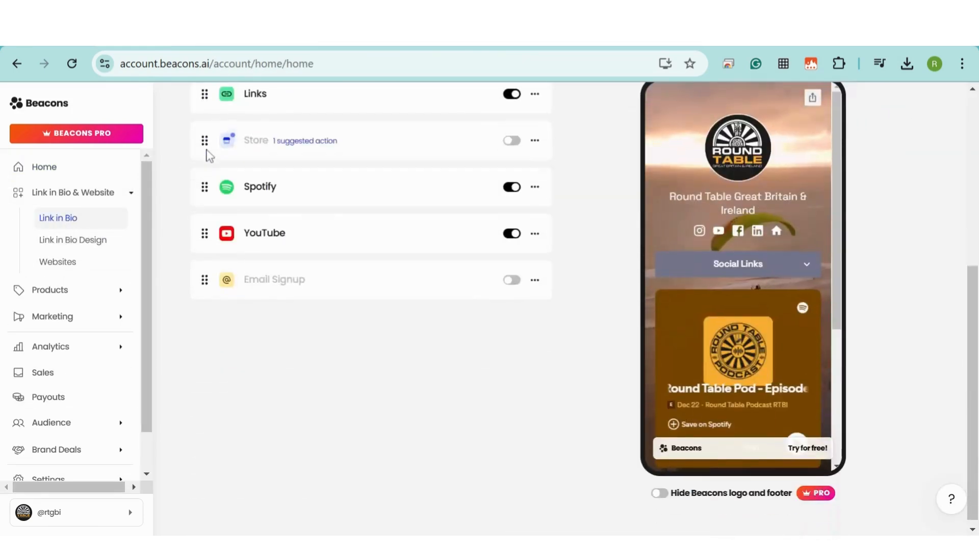
click(512, 281)
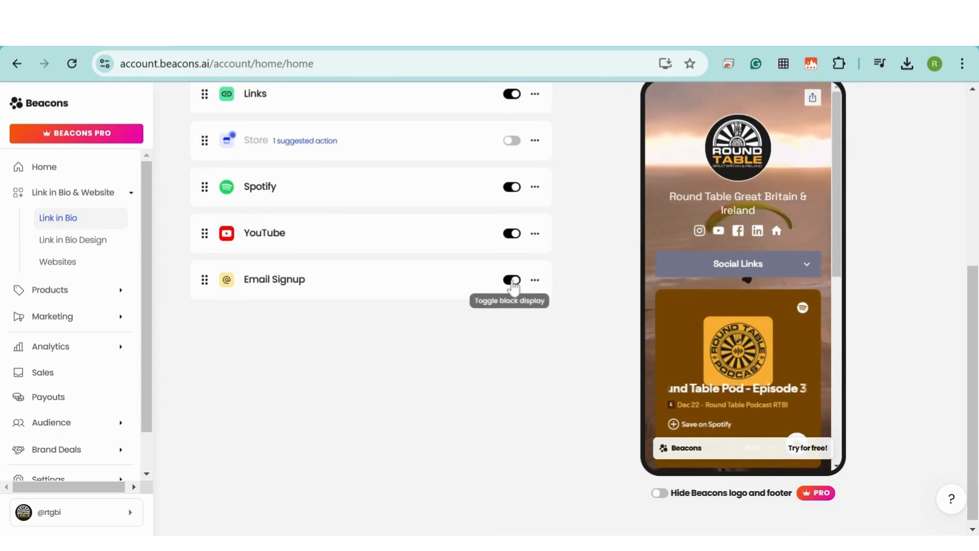
Open the Email Signup block's editor and show its Settings tab
scroll(789, 245, down, 1)
scroll(789, 245, down, 6)
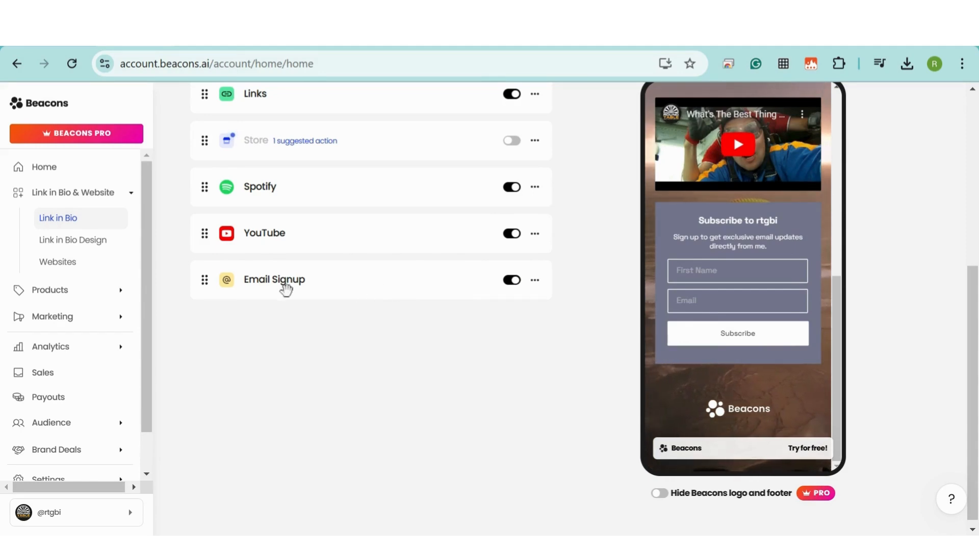
click(263, 289)
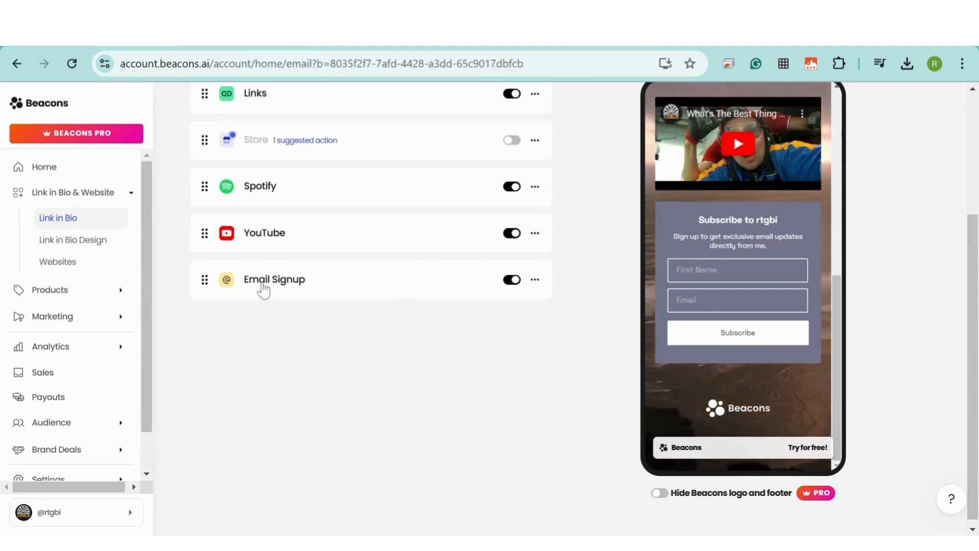
click(449, 185)
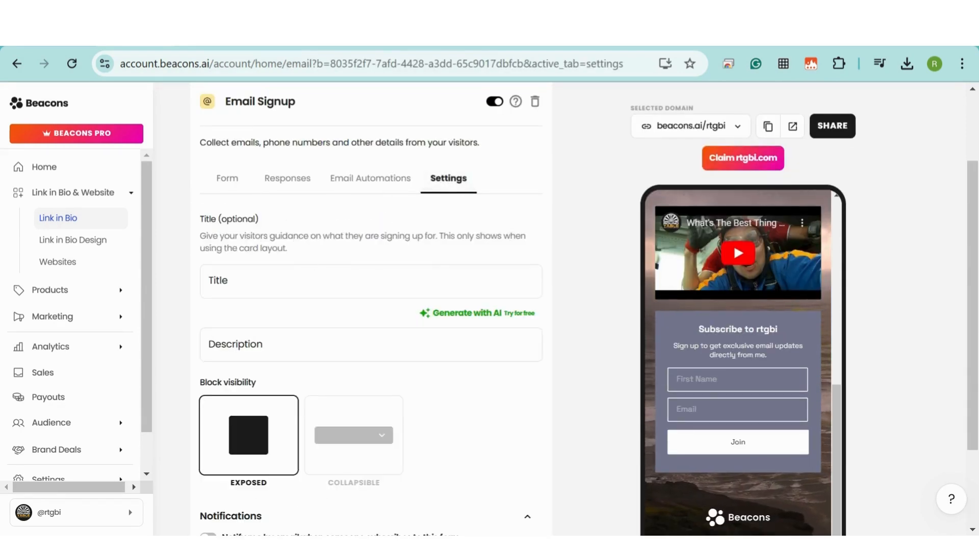
Title the signup form 'Join Round Table' with the description 'Find your Local Round Table'
click(371, 281)
text(Join Ro)
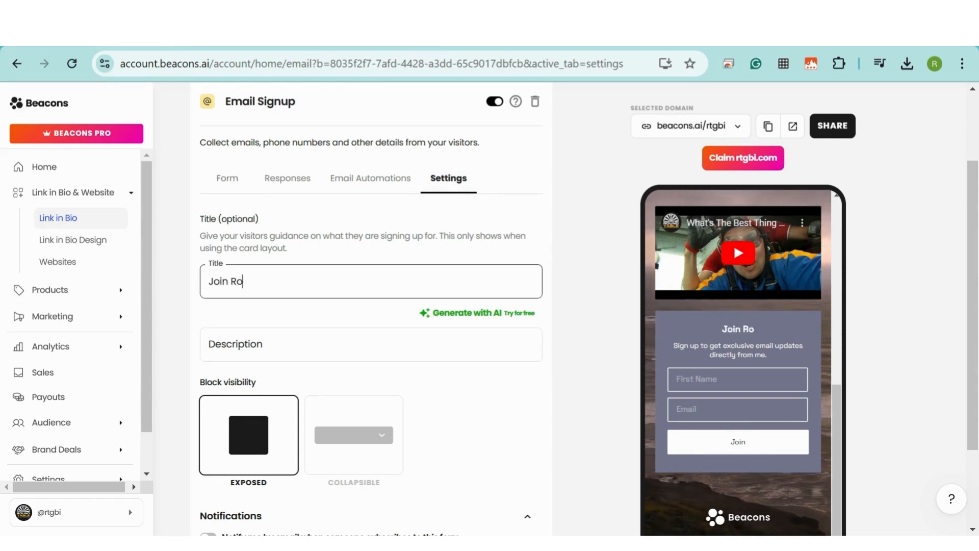
text(und Table)
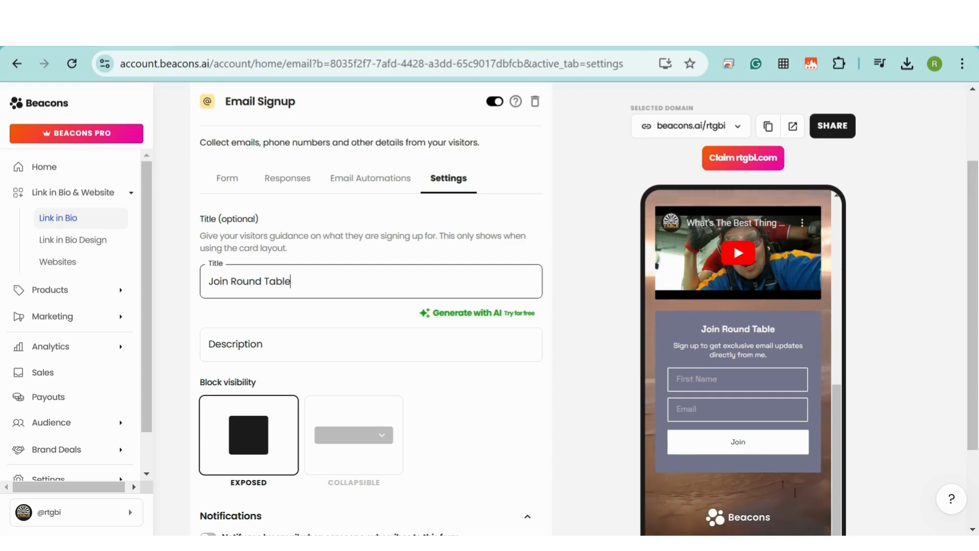
key(Tab)
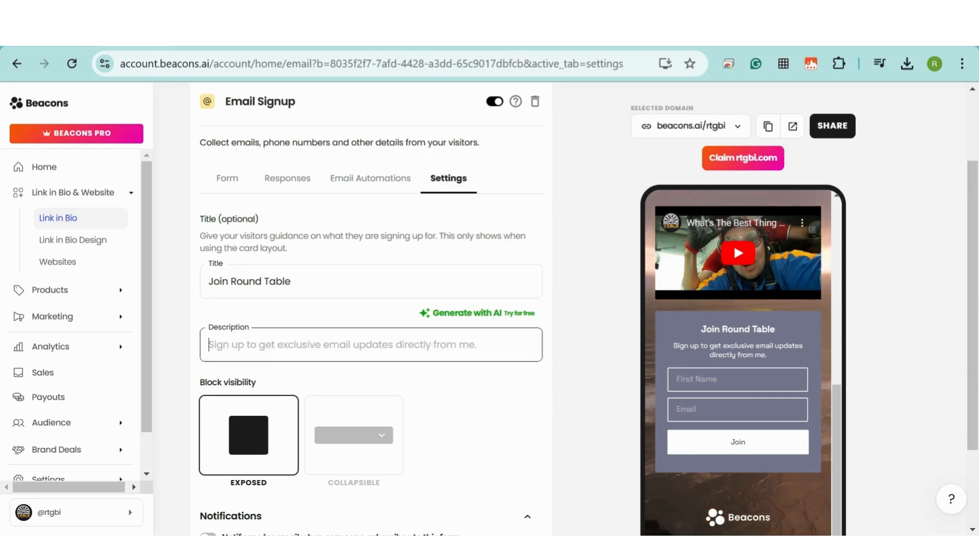
text(Find )
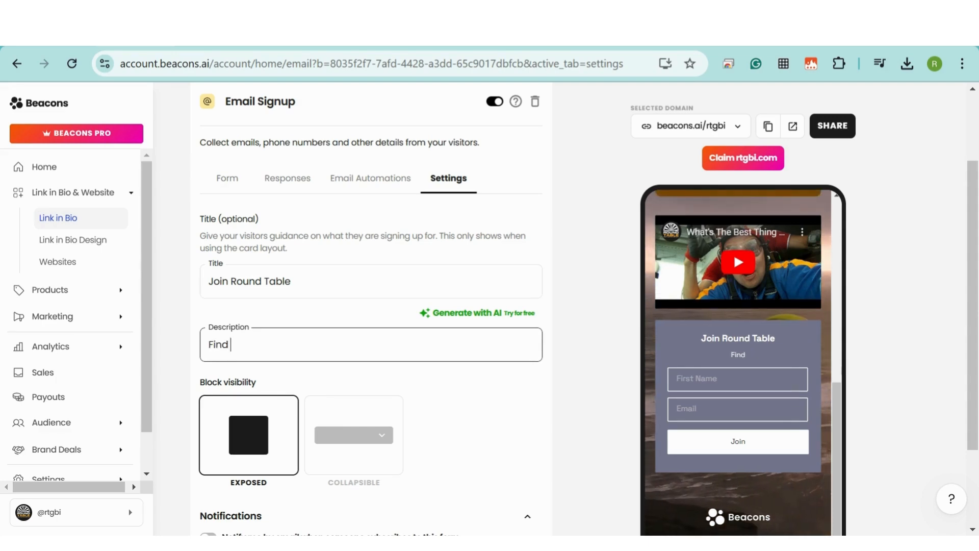
text(your Local Round )
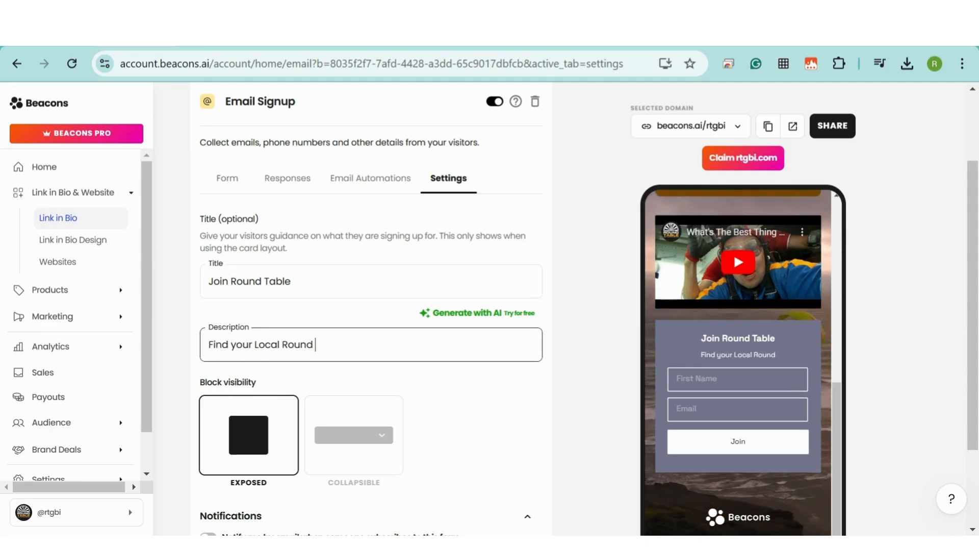
text(Table)
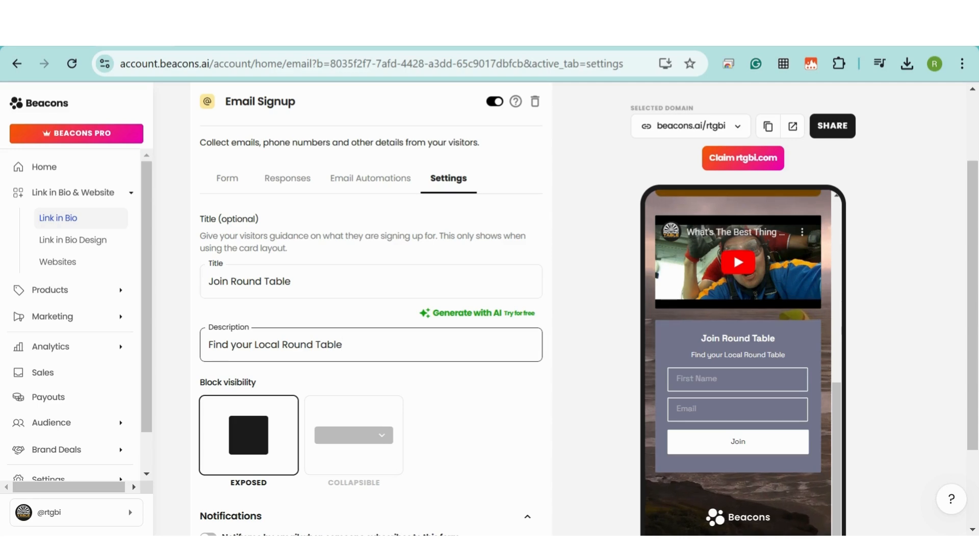
Turn on 'Notify me by email' for new subscribers and view the form's Responses stats
scroll(363, 303, down, 2)
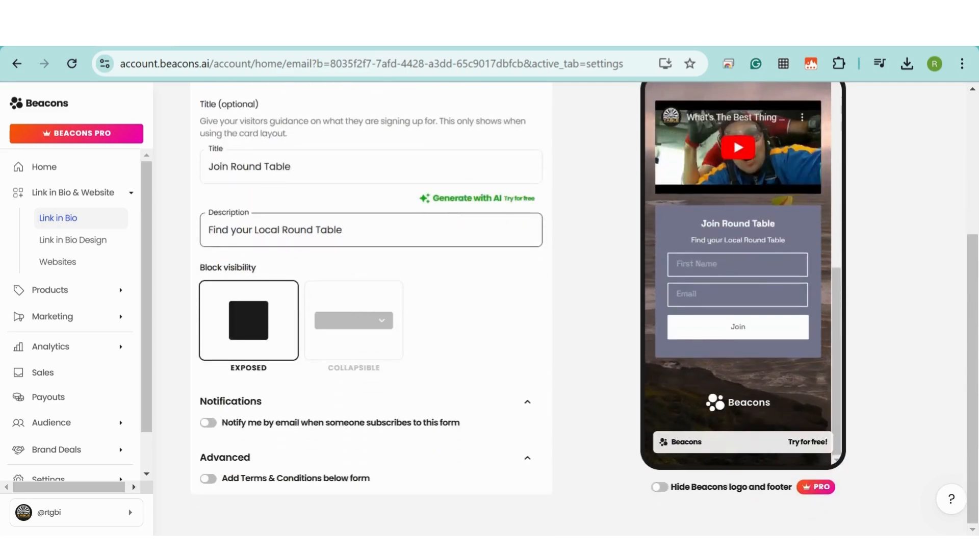
click(208, 422)
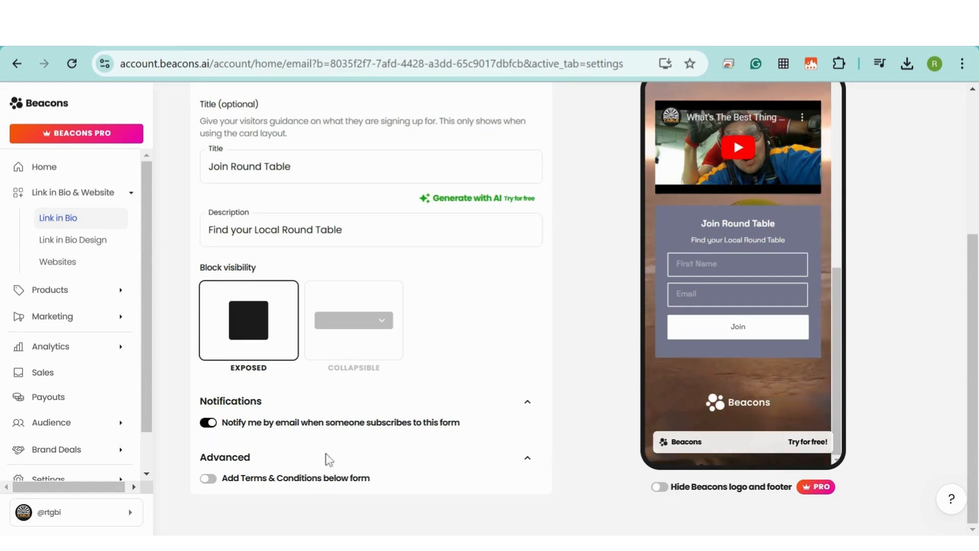
scroll(316, 332, up, 5)
click(289, 189)
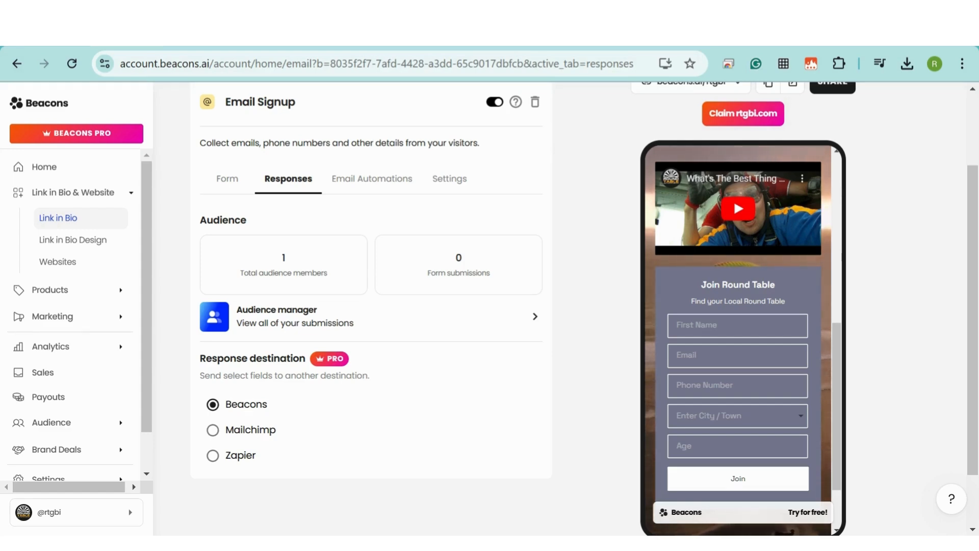
From the signup block's Email Automations, set up a new automation to reach the template library
click(364, 185)
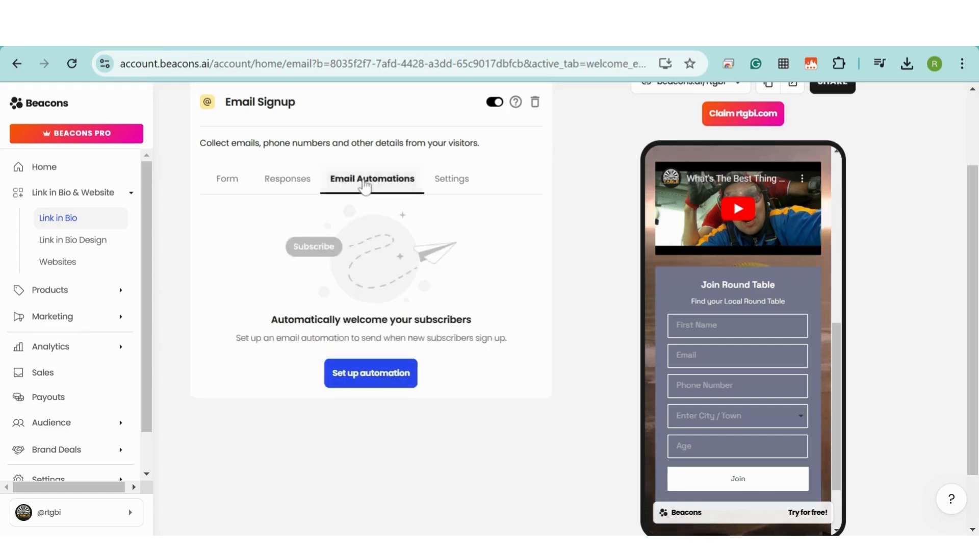
click(369, 379)
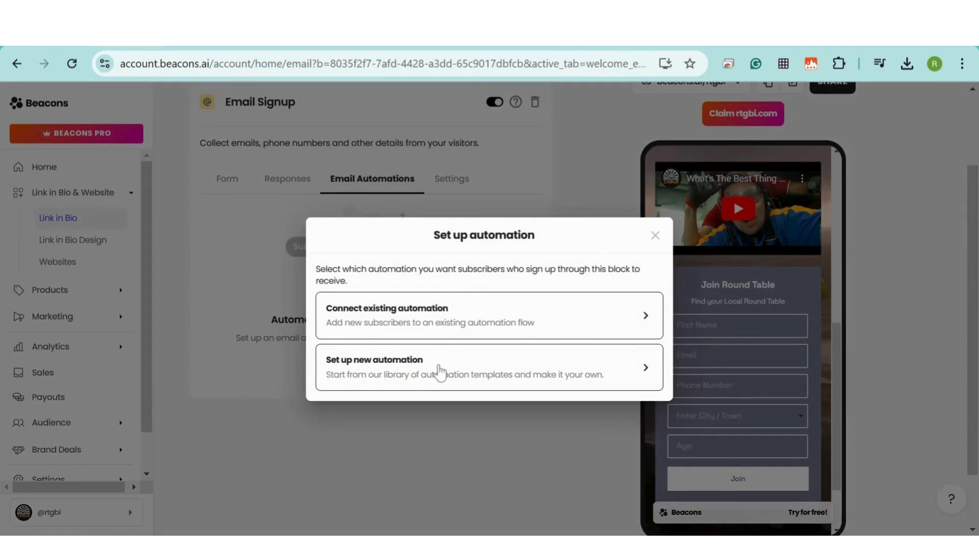
click(440, 370)
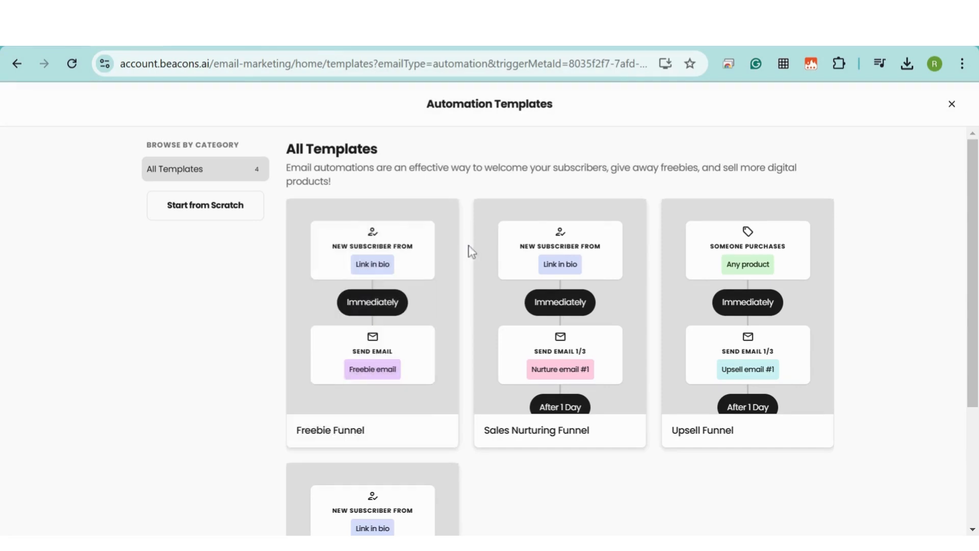
scroll(472, 251, down, 2)
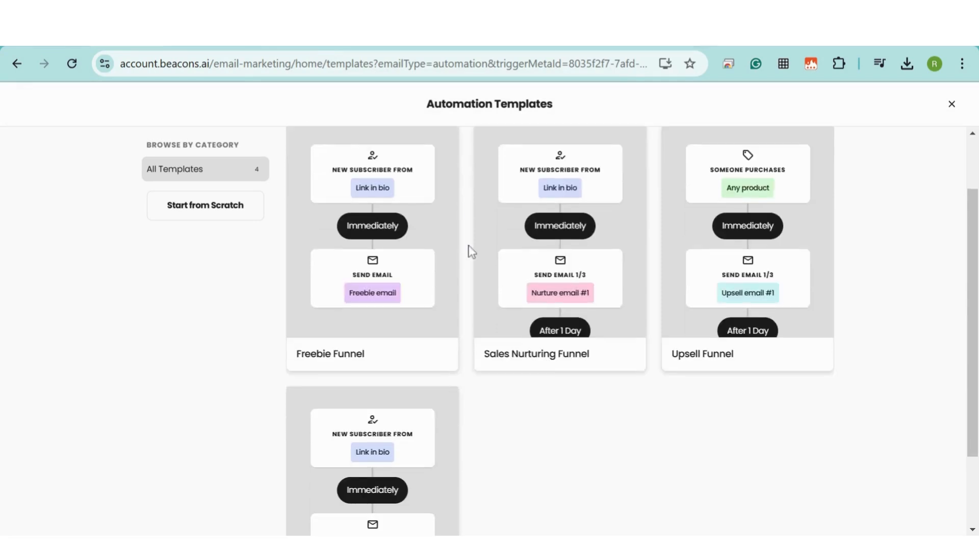
click(563, 244)
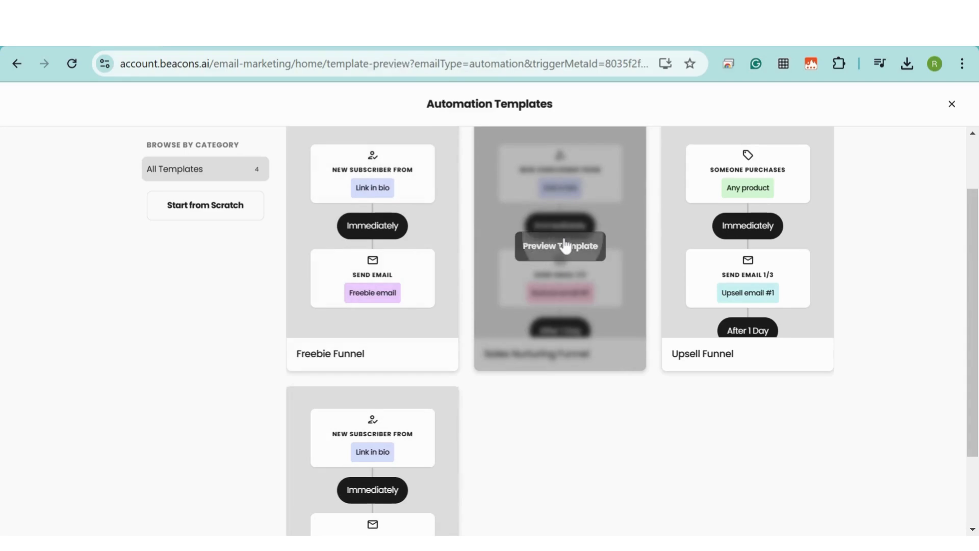
scroll(648, 267, down, 2)
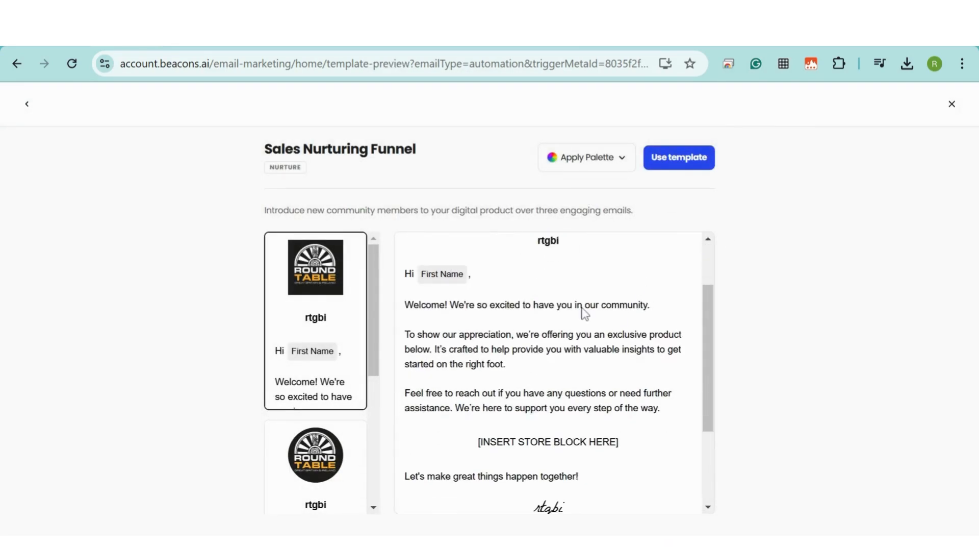
scroll(676, 327, down, 2)
scroll(657, 314, down, 2)
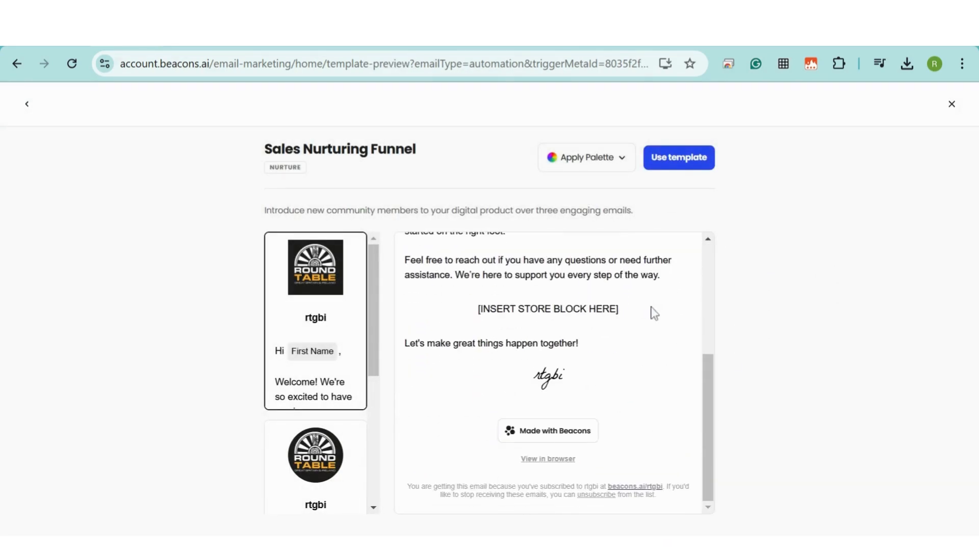
scroll(649, 310, up, 4)
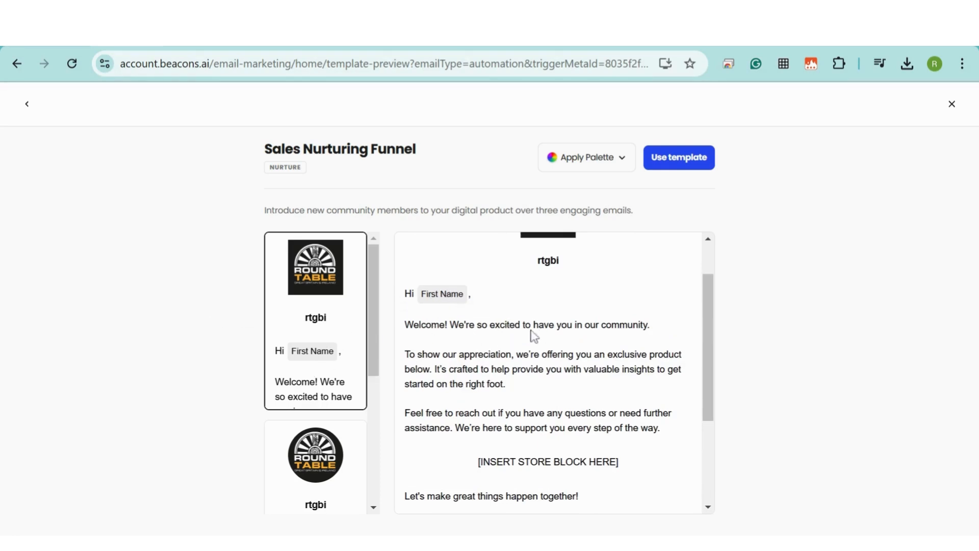
scroll(541, 369, down, 3)
click(308, 452)
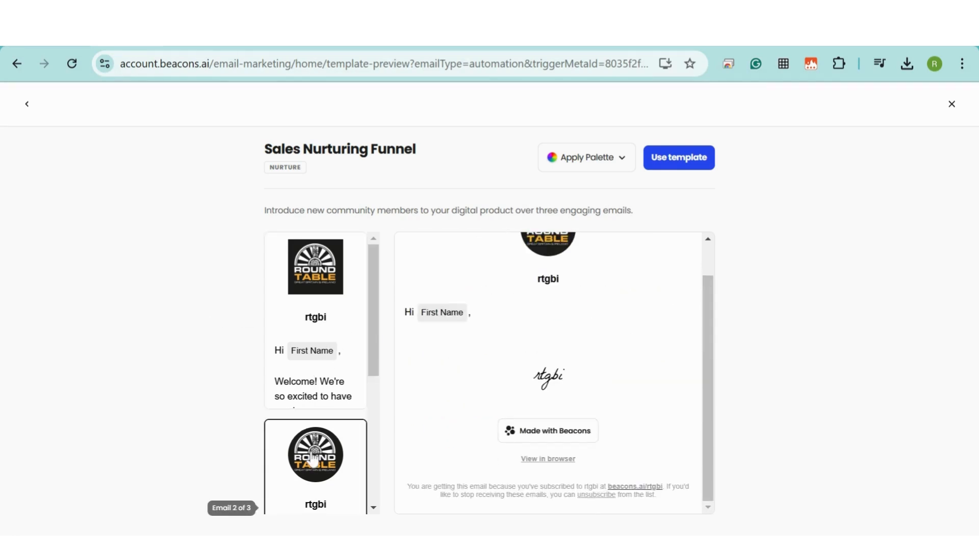
click(323, 334)
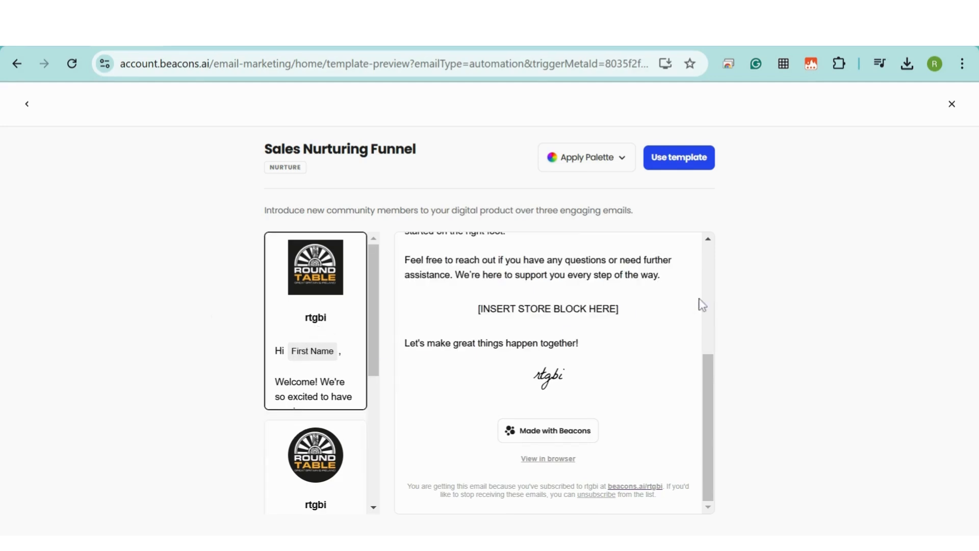
scroll(366, 415, down, 3)
click(364, 426)
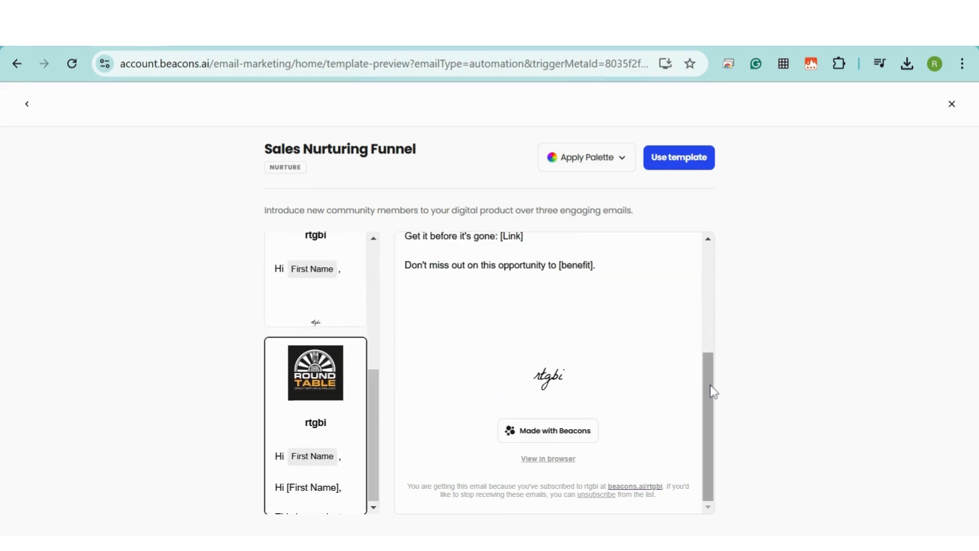
drag(711, 385, 713, 276)
drag(374, 380, 377, 250)
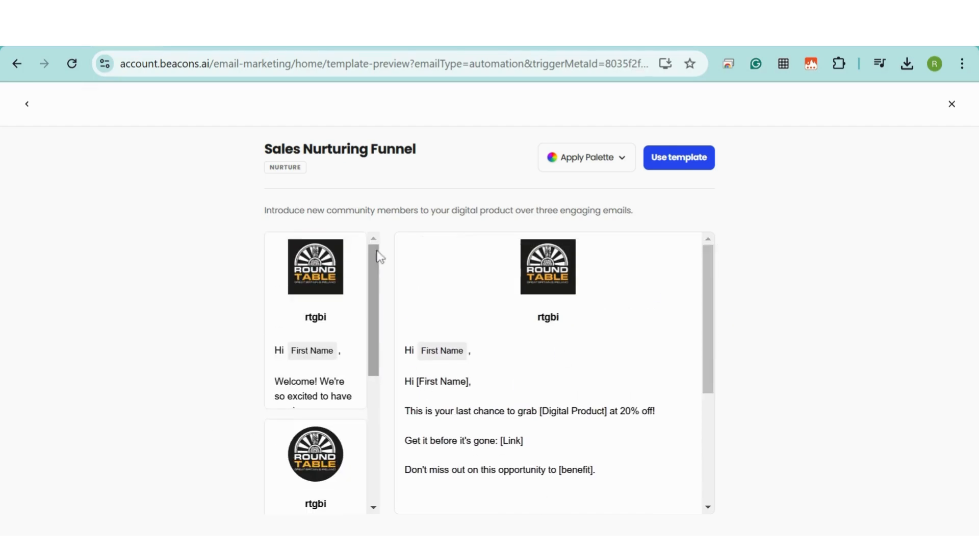
click(27, 103)
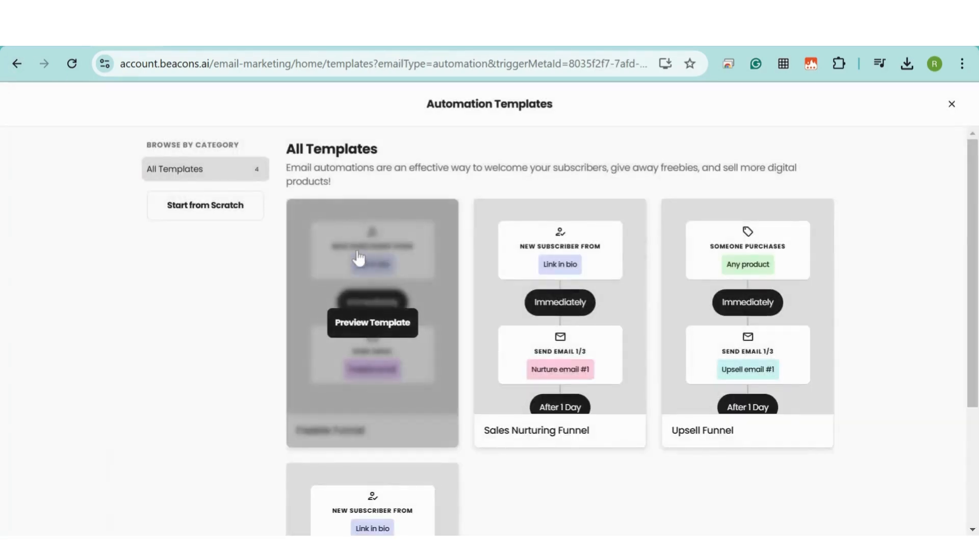
Preview the Freebie Funnel template and create an automation from it
click(398, 260)
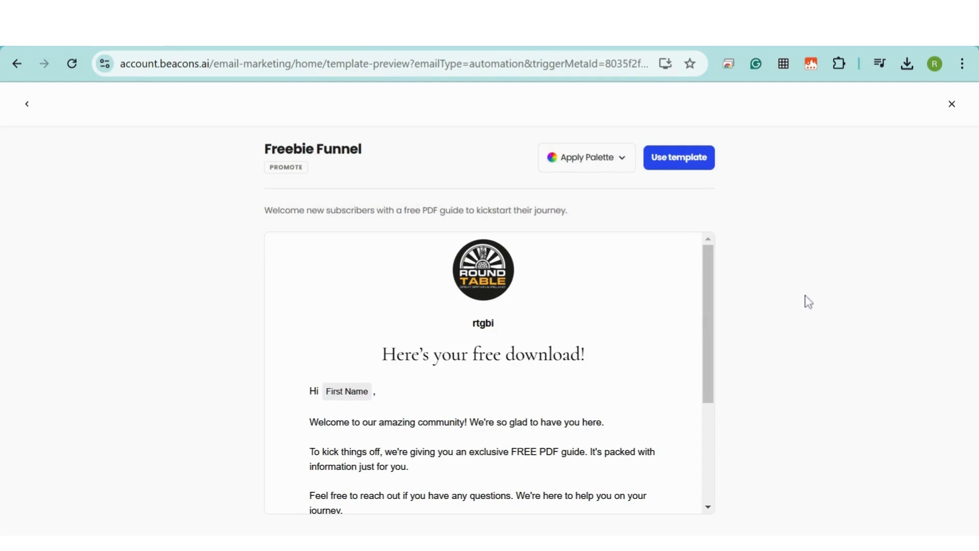
drag(712, 269, 715, 299)
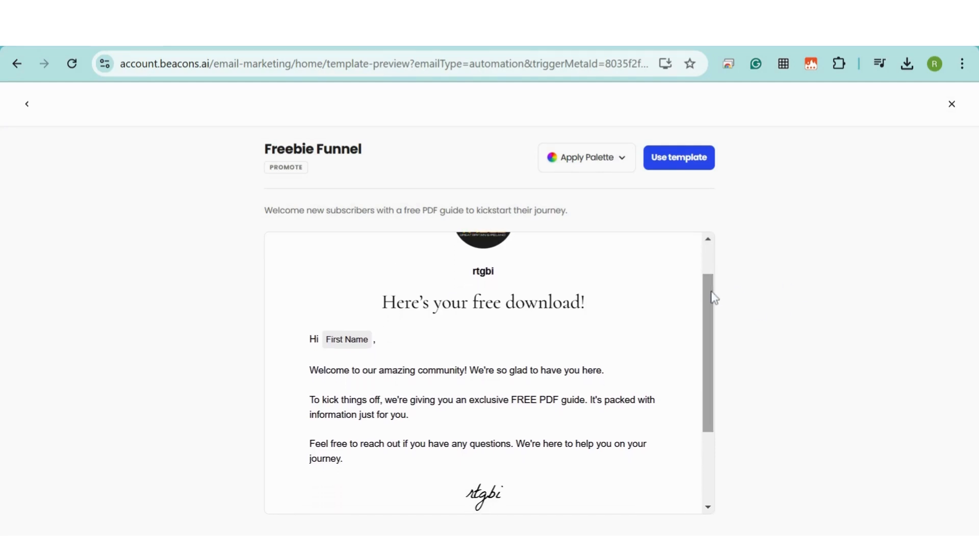
click(680, 159)
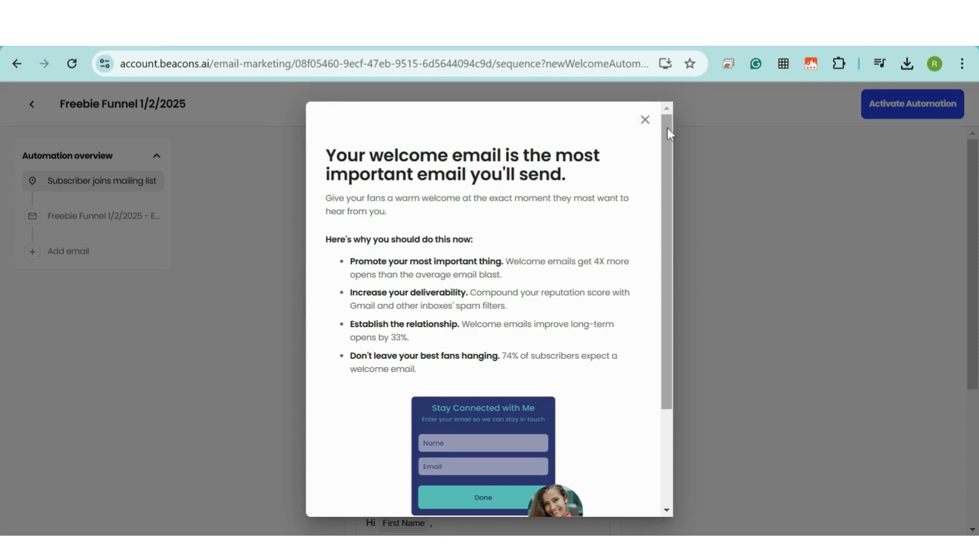
drag(667, 128, 646, 115)
click(646, 115)
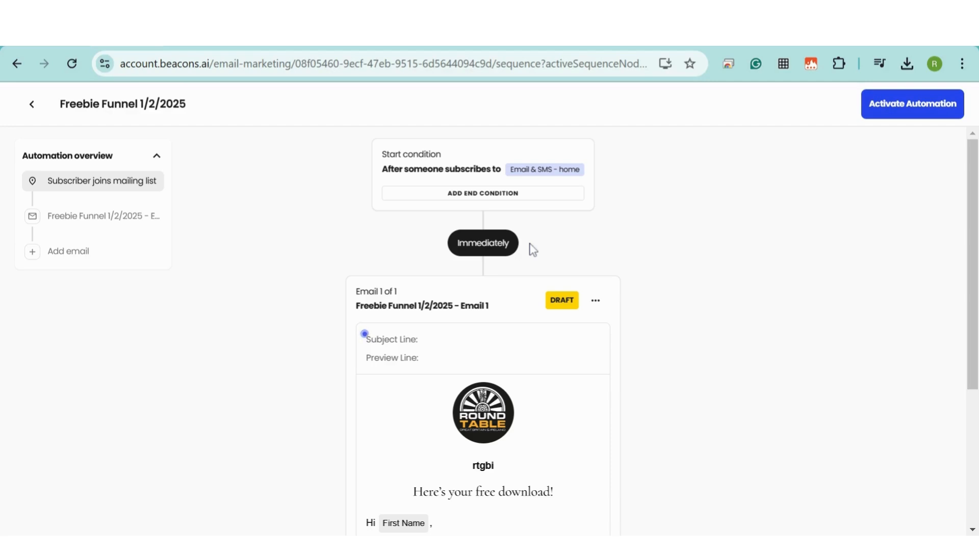
Leave the welcome email's time delay set to Immediately
click(483, 250)
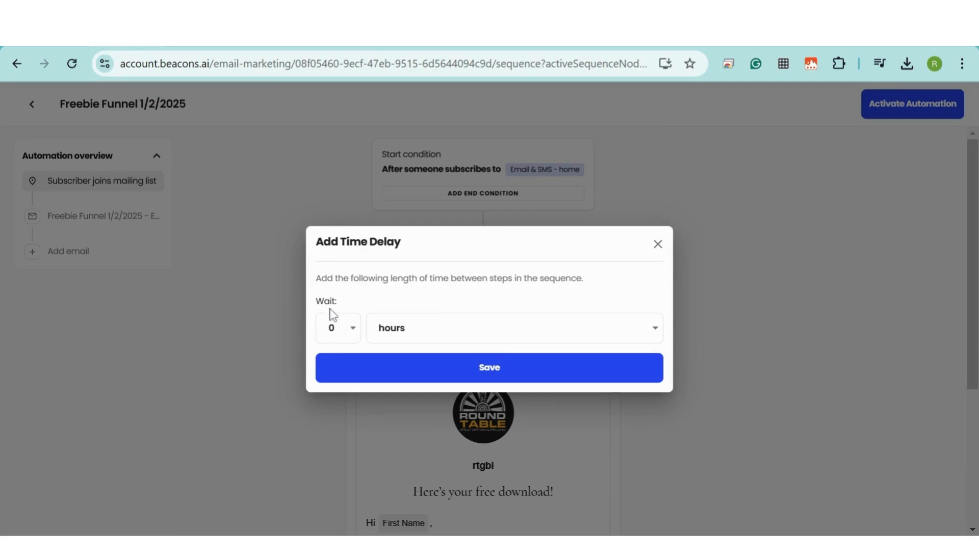
click(658, 245)
scroll(667, 231, down, 1)
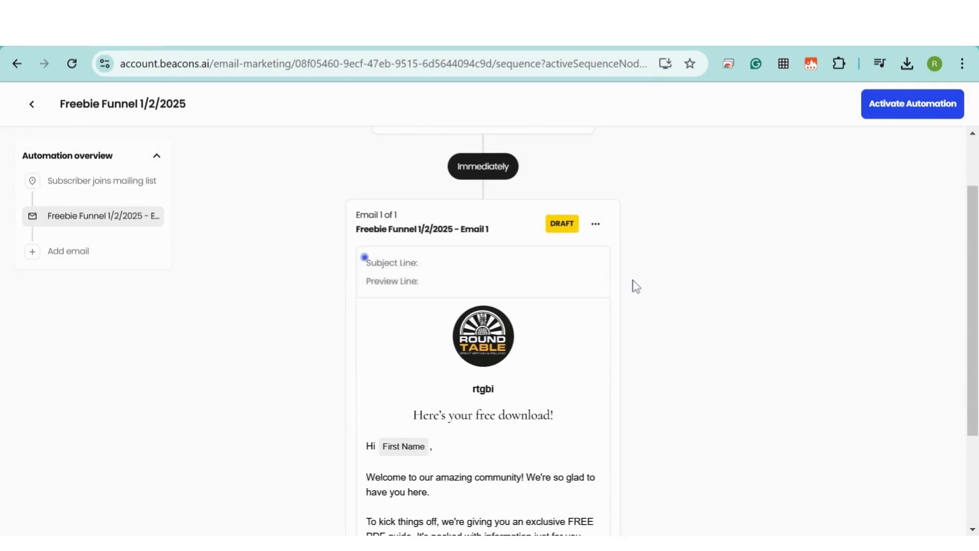
Set the email subject line to 'Thanks for enquiring' and open the email for editing
click(485, 277)
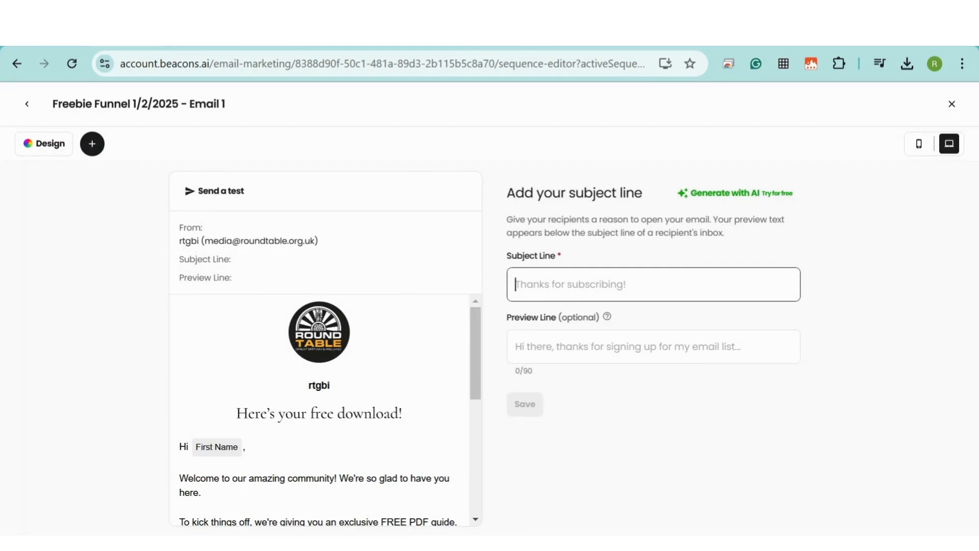
text(Thanks for enquiring)
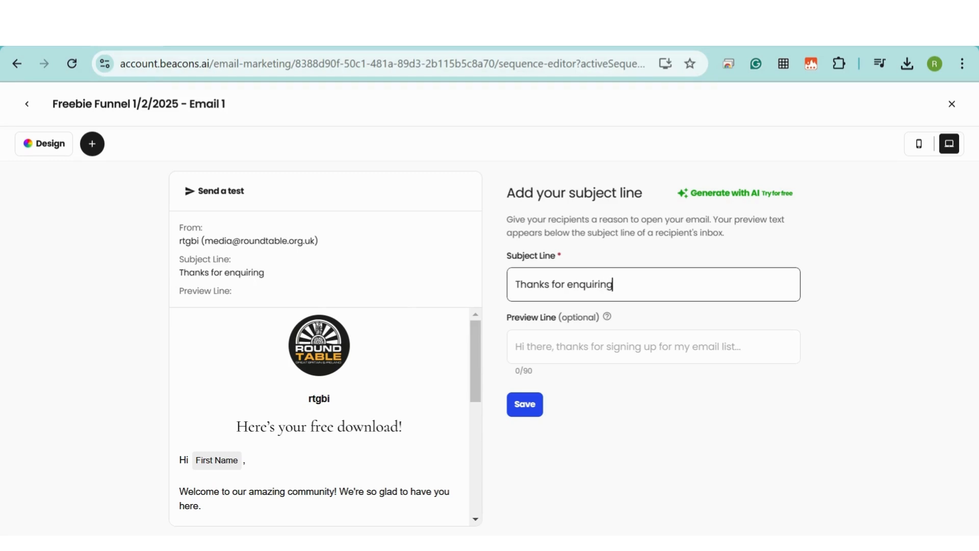
key(Return)
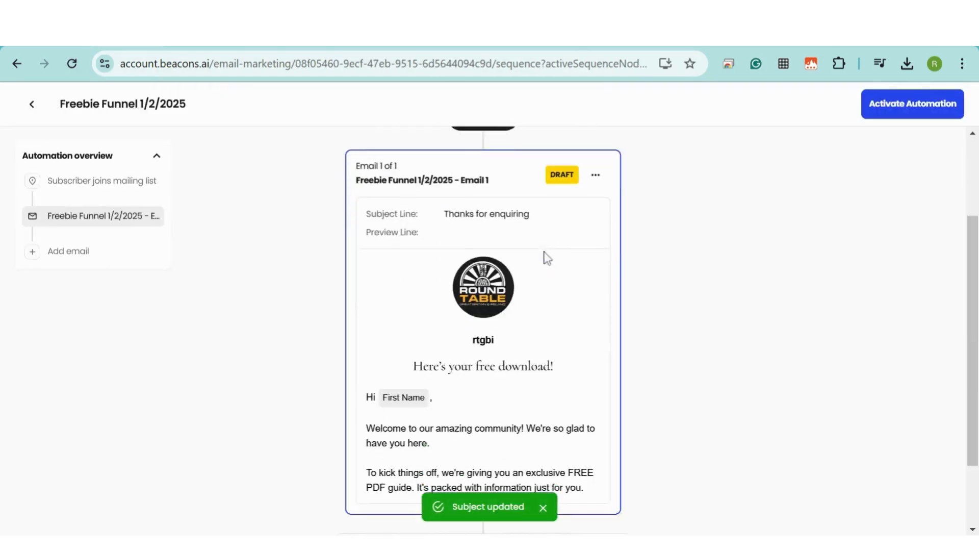
click(498, 302)
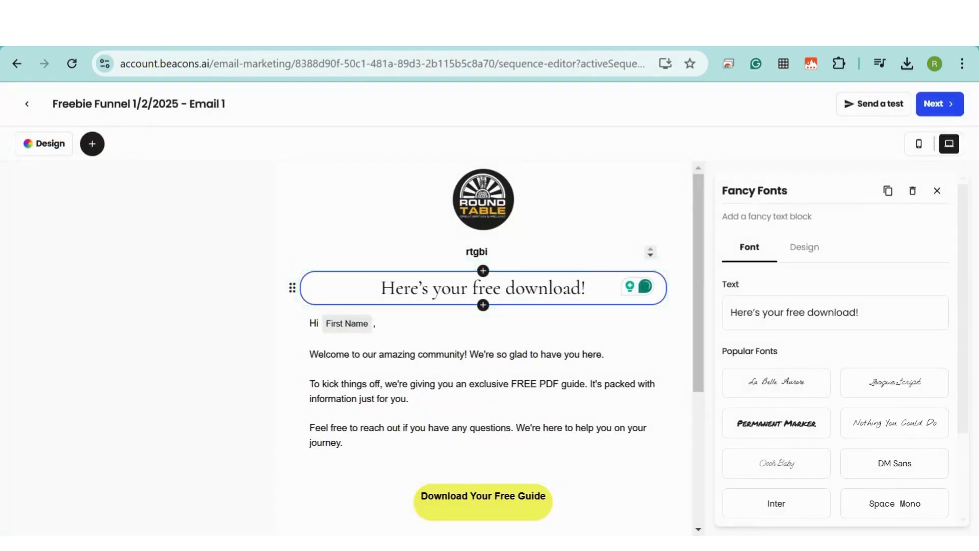
Change the email header's display text from rtgbi to 'Round Table'
click(468, 238)
click(749, 496)
drag(750, 496, 704, 500)
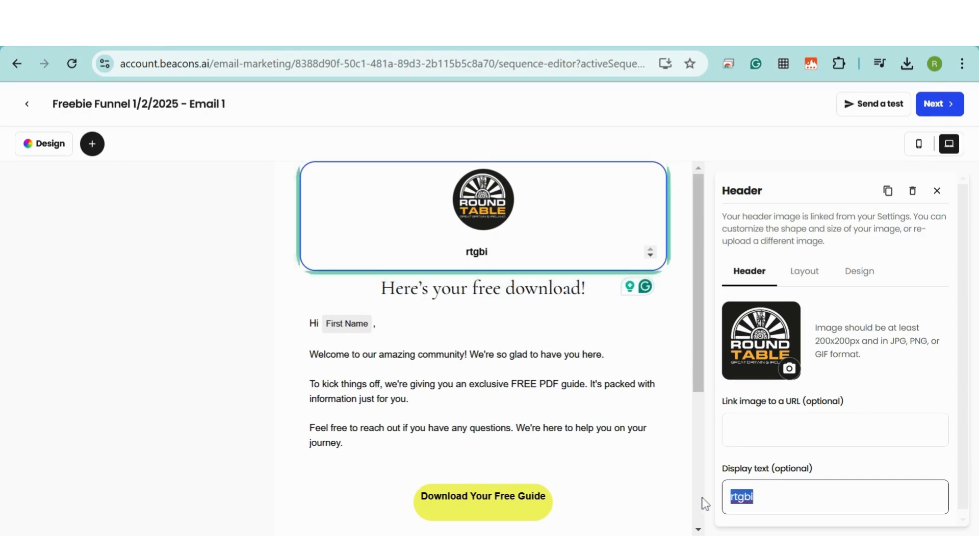
text(Round Table)
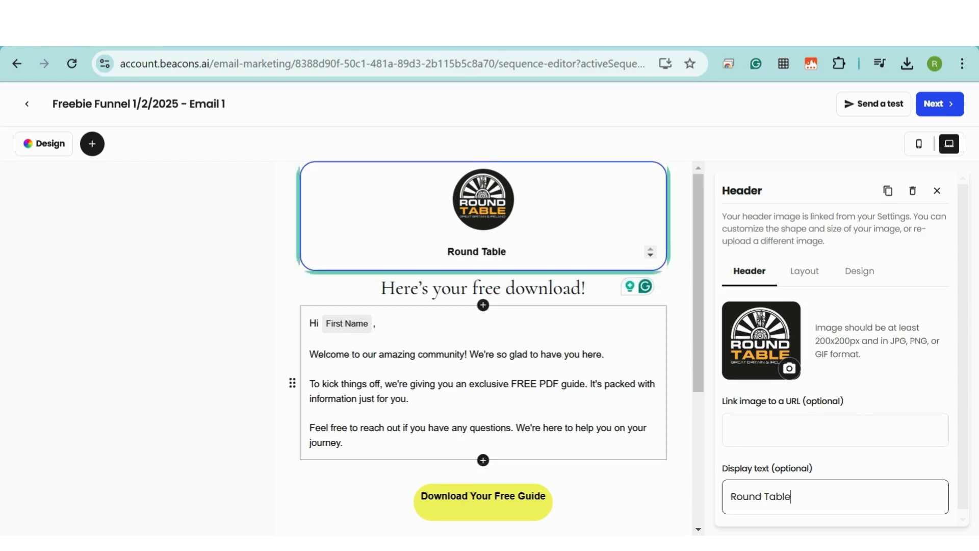
click(489, 390)
Replace the free PDF guide paragraph with 'Our membership officer will be in touch shortly'
scroll(878, 336, down, 1)
scroll(693, 336, down, 3)
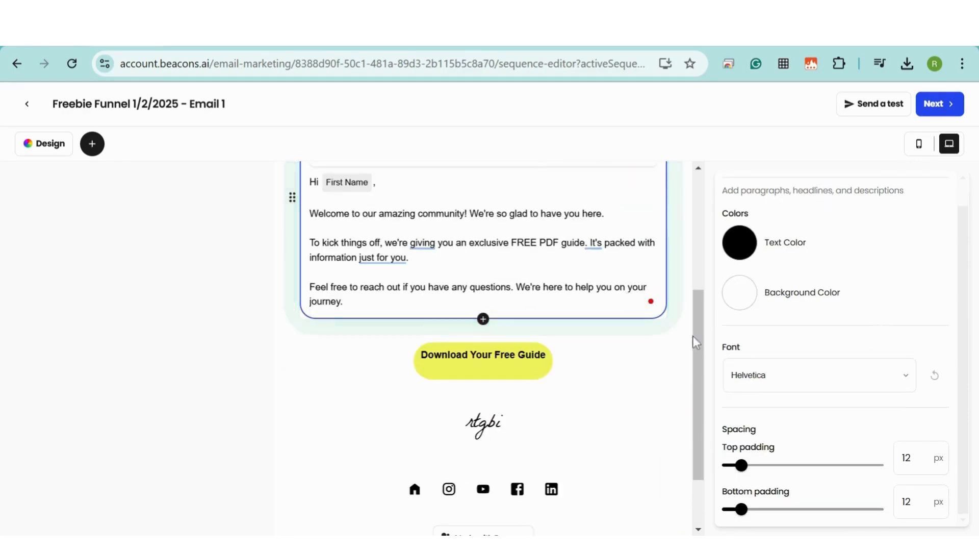
drag(408, 363, 310, 347)
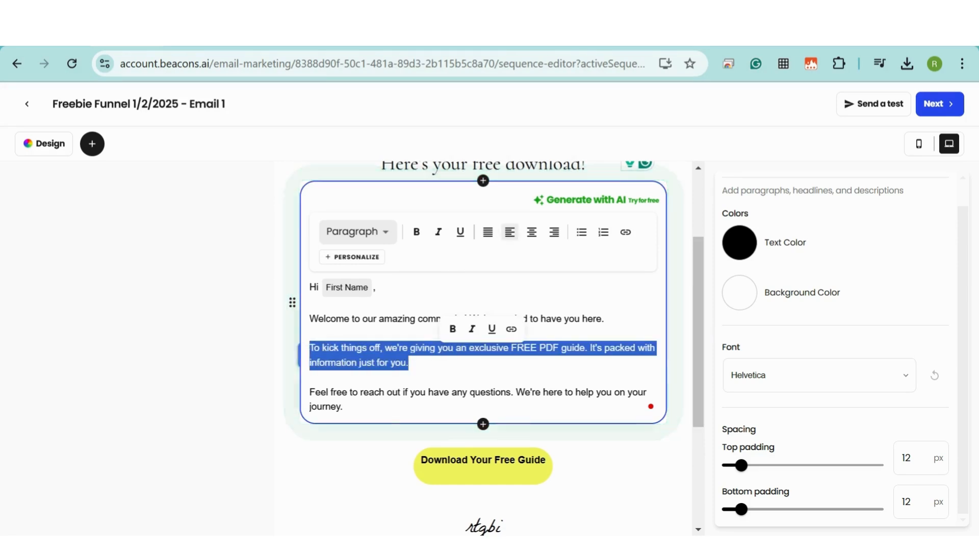
text(Our membership officer will be in)
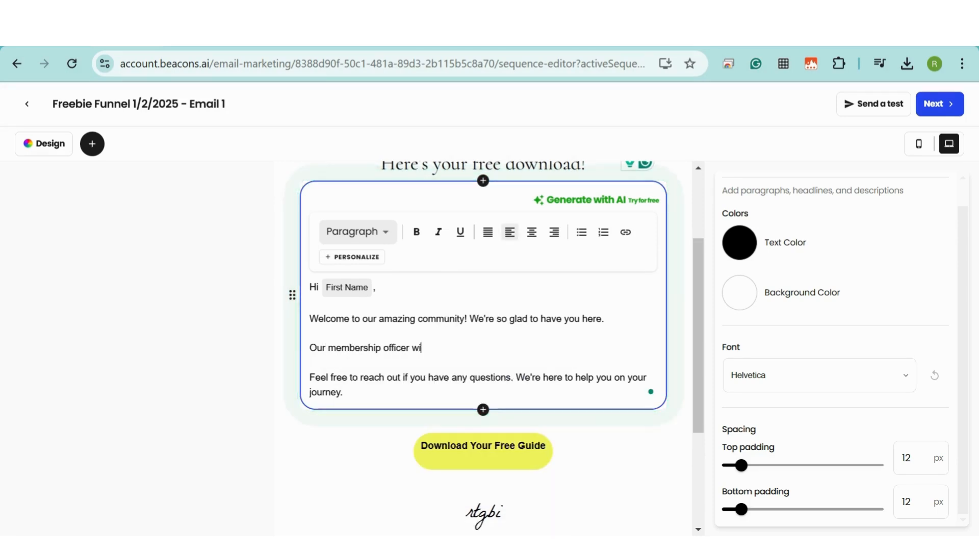
text( touch shortly)
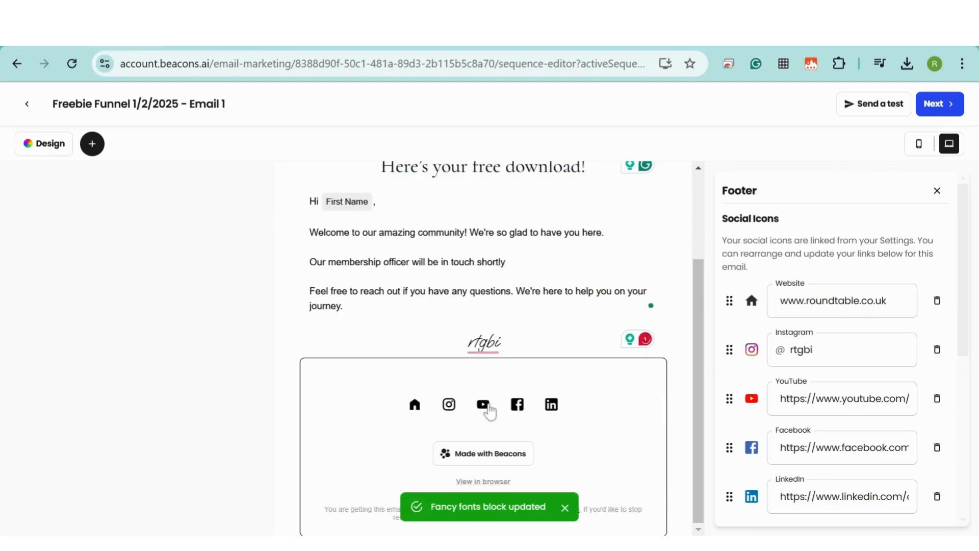
scroll(881, 314, down, 6)
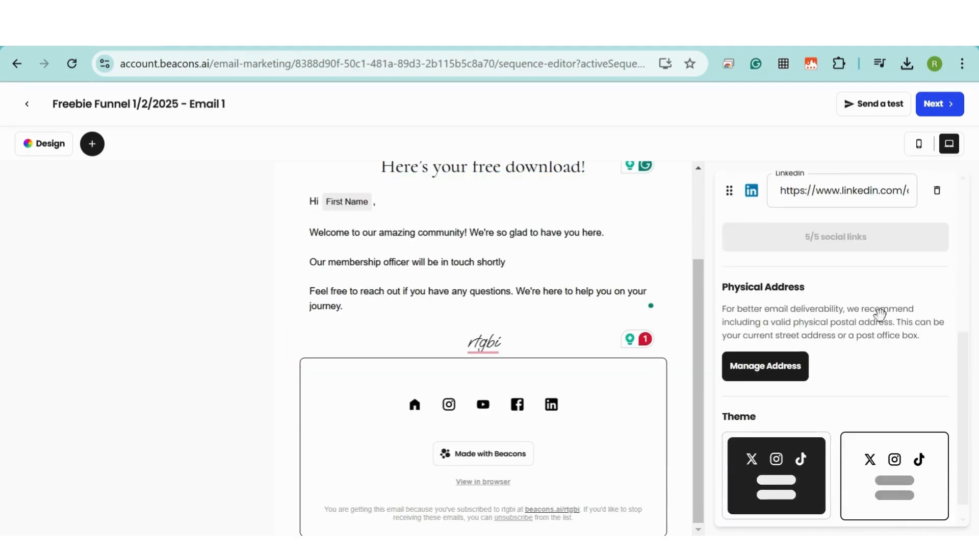
scroll(773, 344, down, 1)
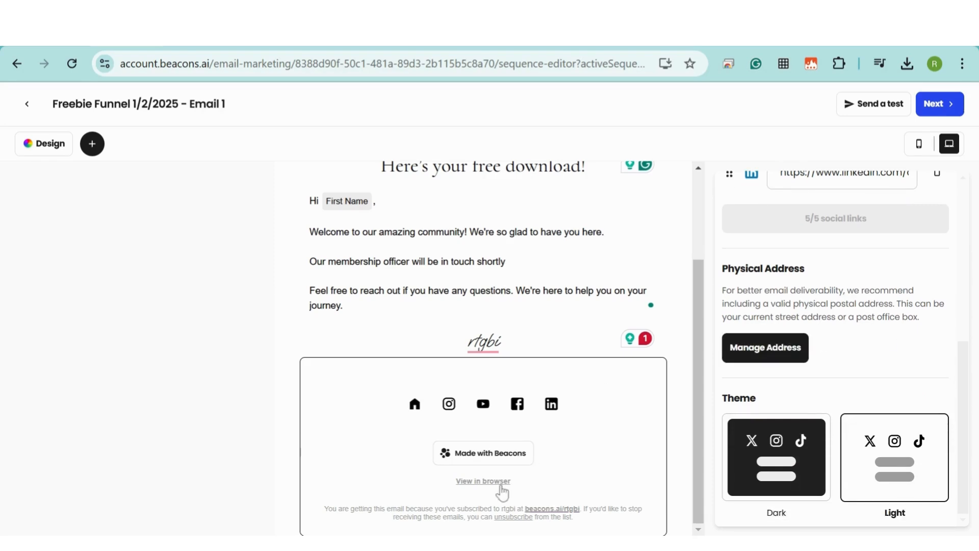
scroll(841, 352, up, 6)
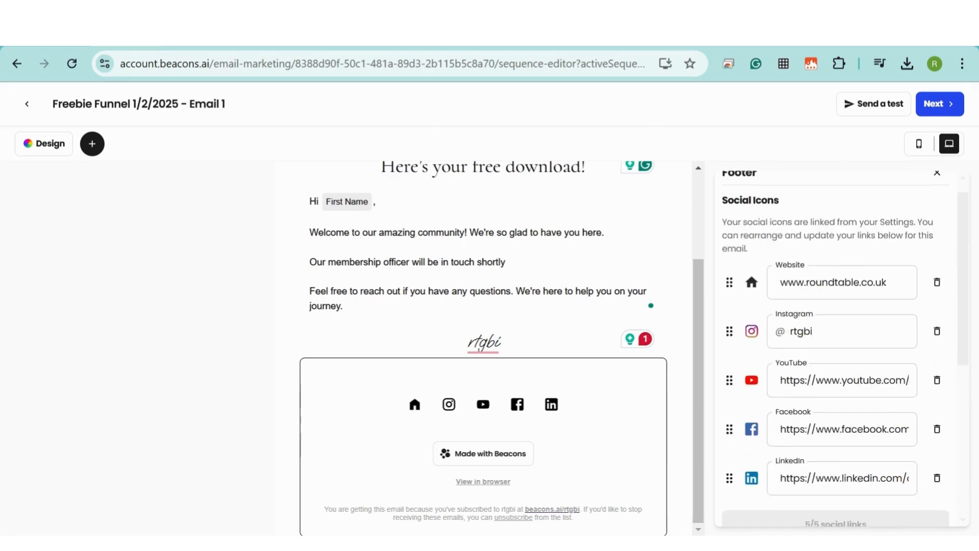
scroll(676, 284, up, 2)
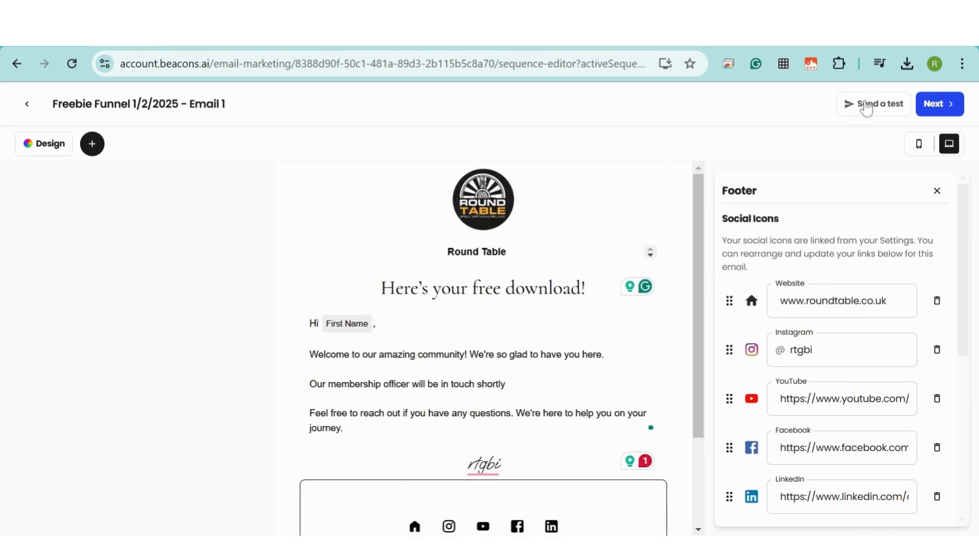
Send a test of the welcome email to the pre-filled address, then save the email
click(876, 106)
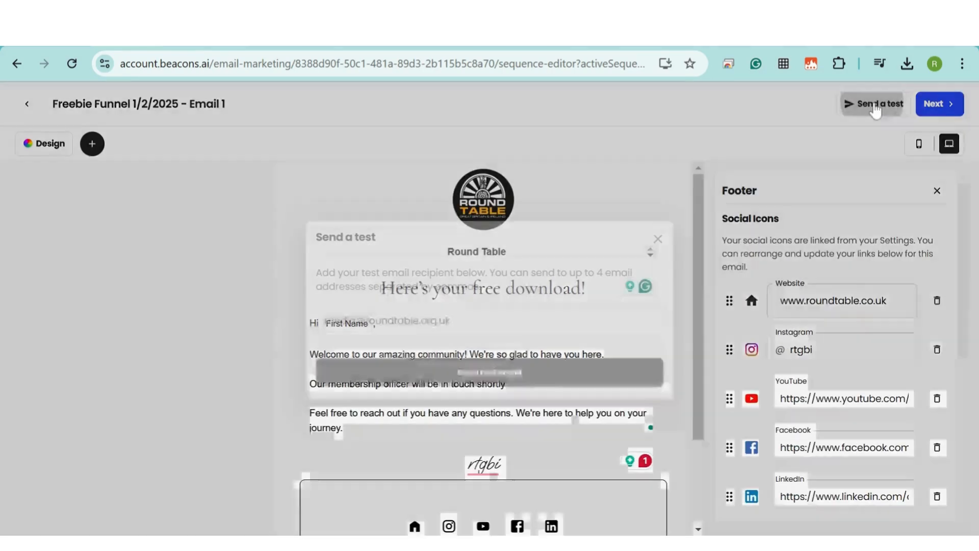
click(505, 383)
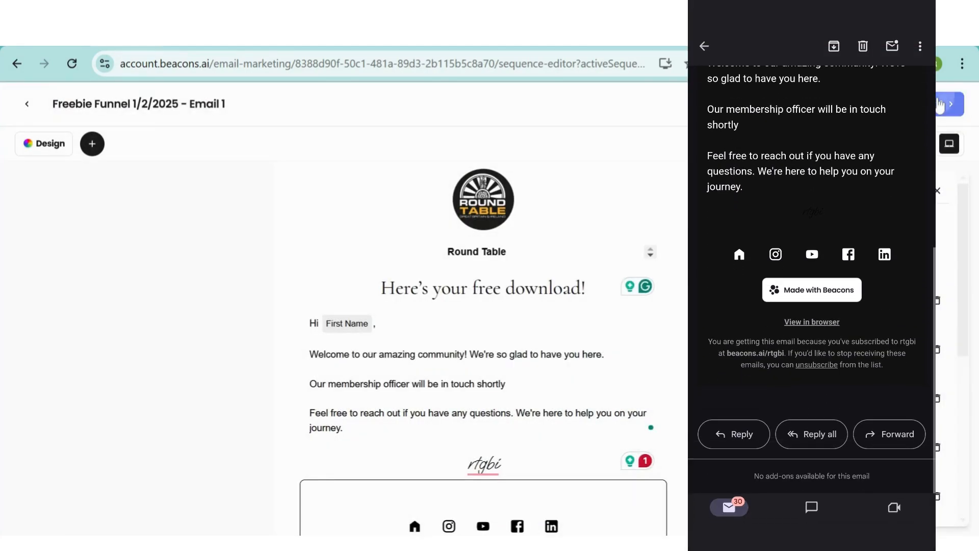
click(944, 105)
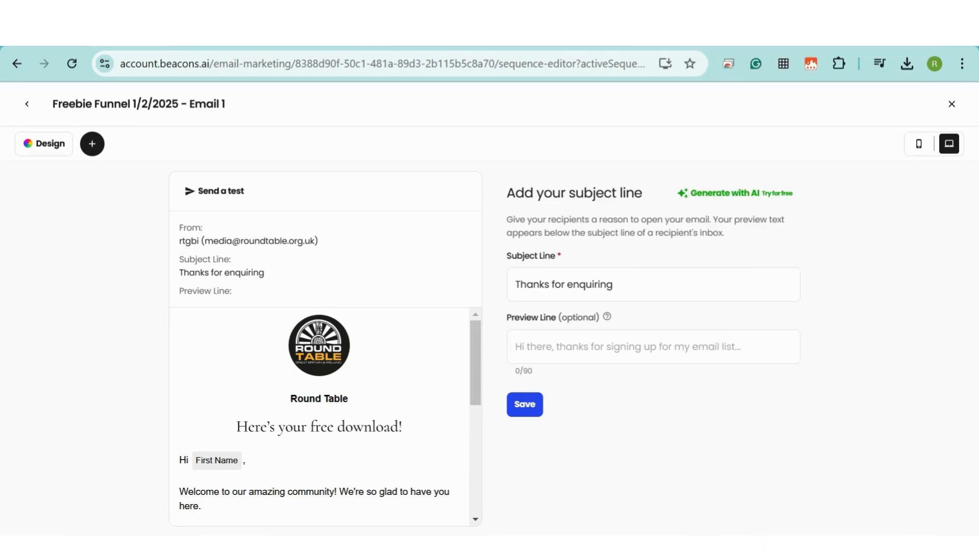
click(531, 403)
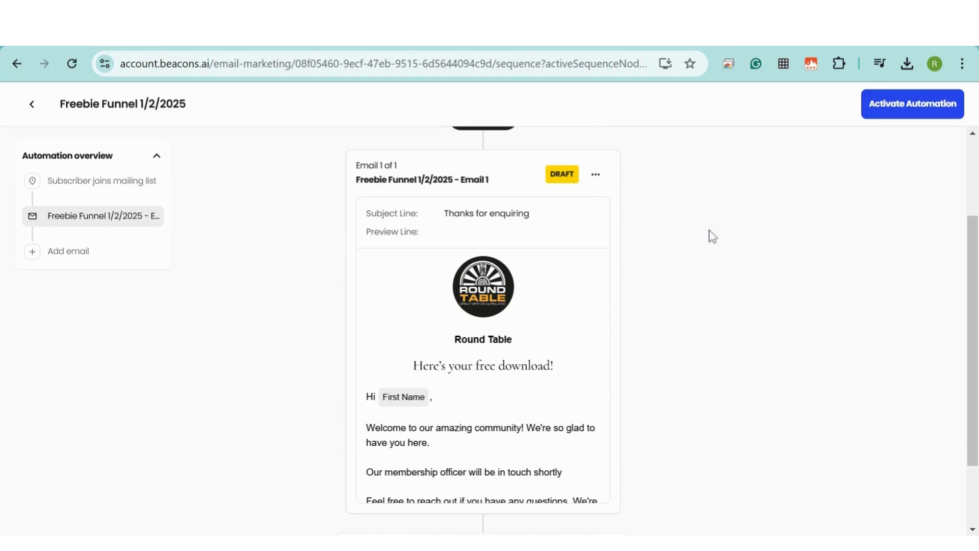
Activate the Freebie Funnel automation, then go to the Marketing Overview
scroll(713, 236, down, 2)
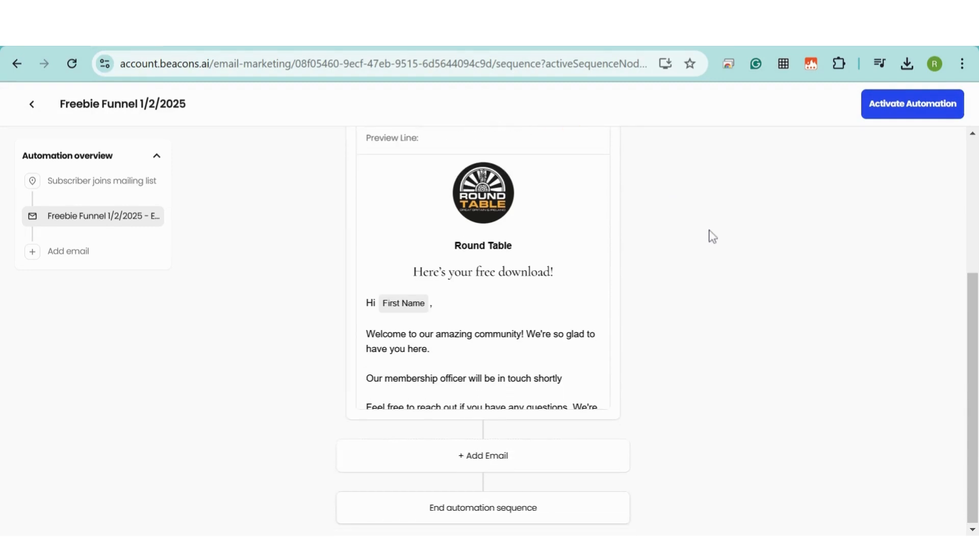
click(921, 103)
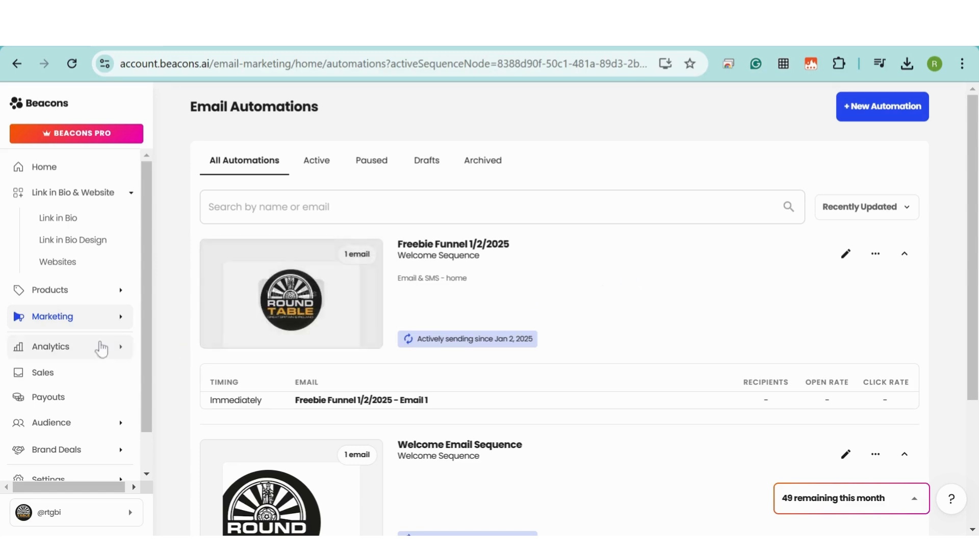
click(50, 318)
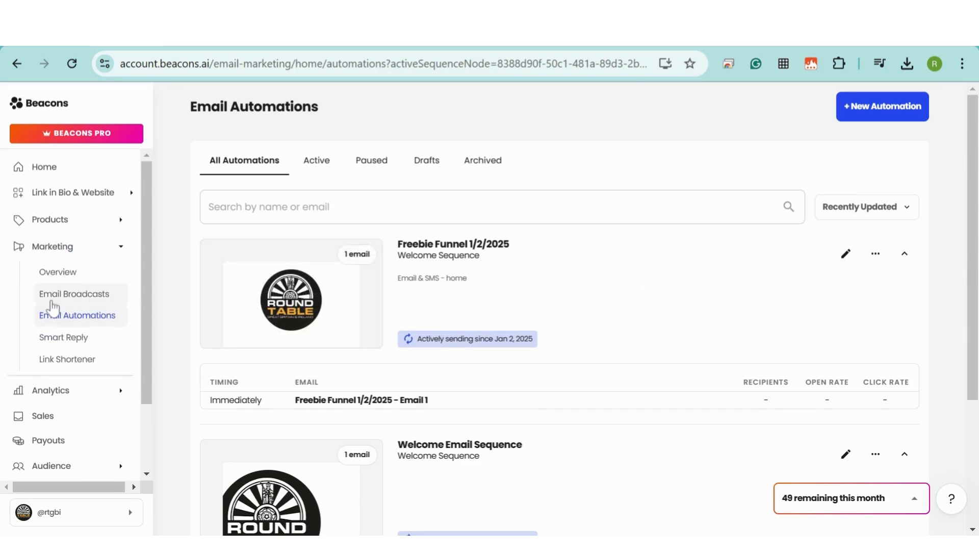
click(61, 274)
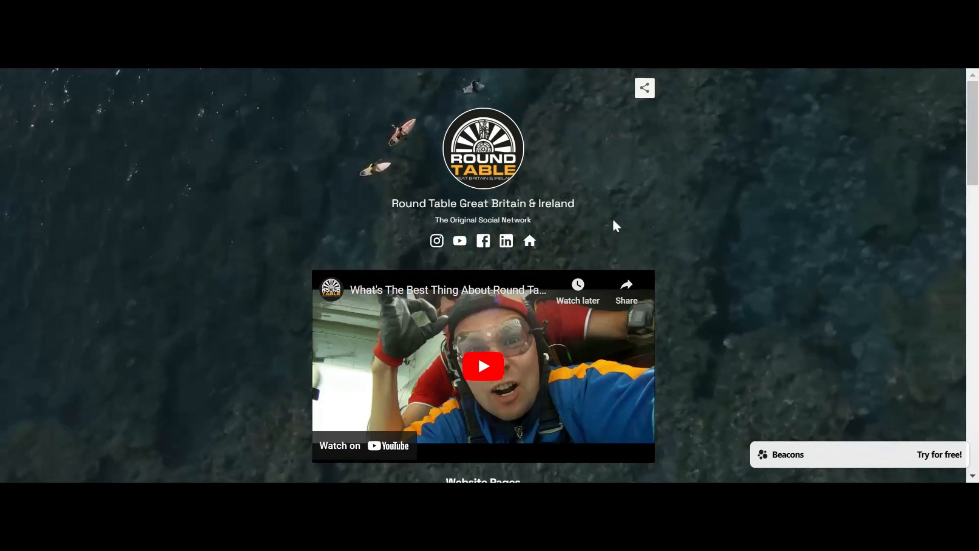
scroll(623, 203, down, 2)
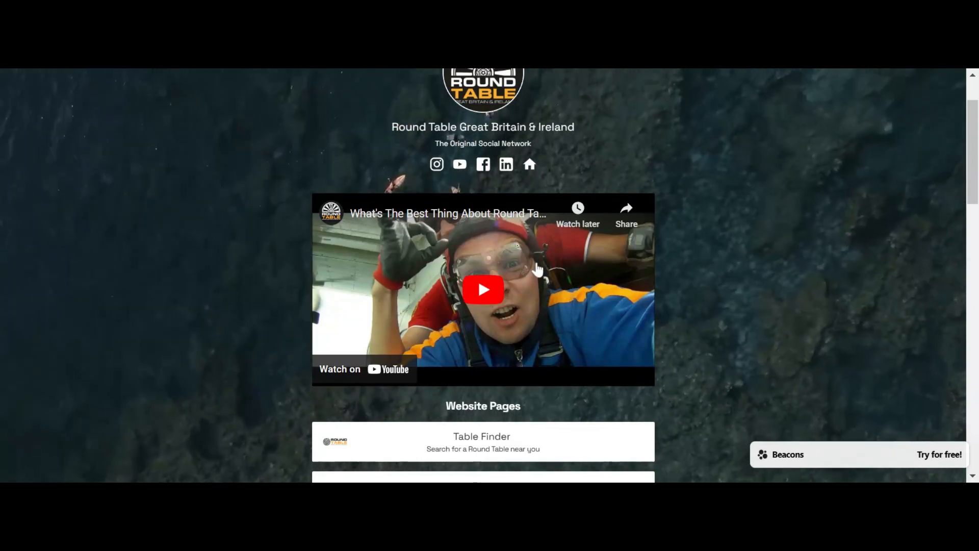
scroll(538, 268, down, 5)
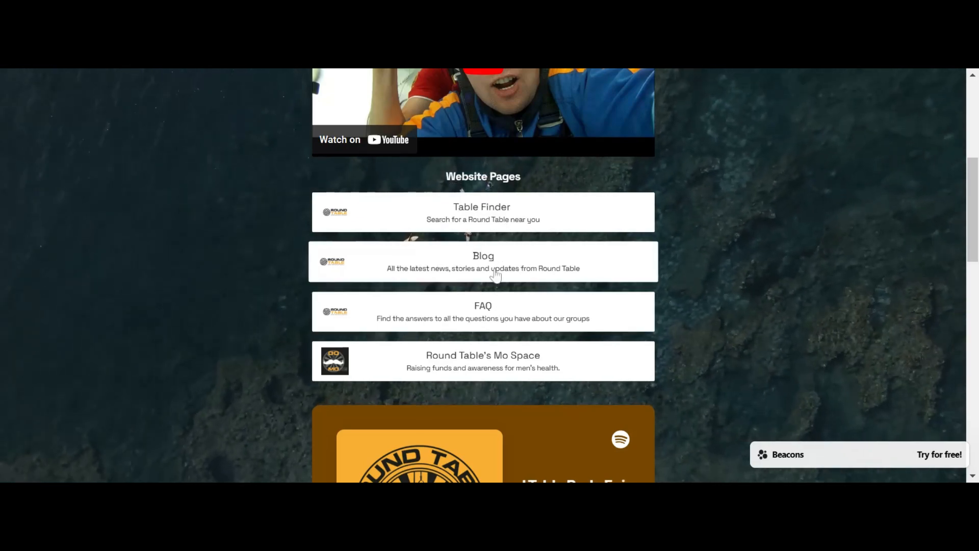
scroll(496, 276, down, 3)
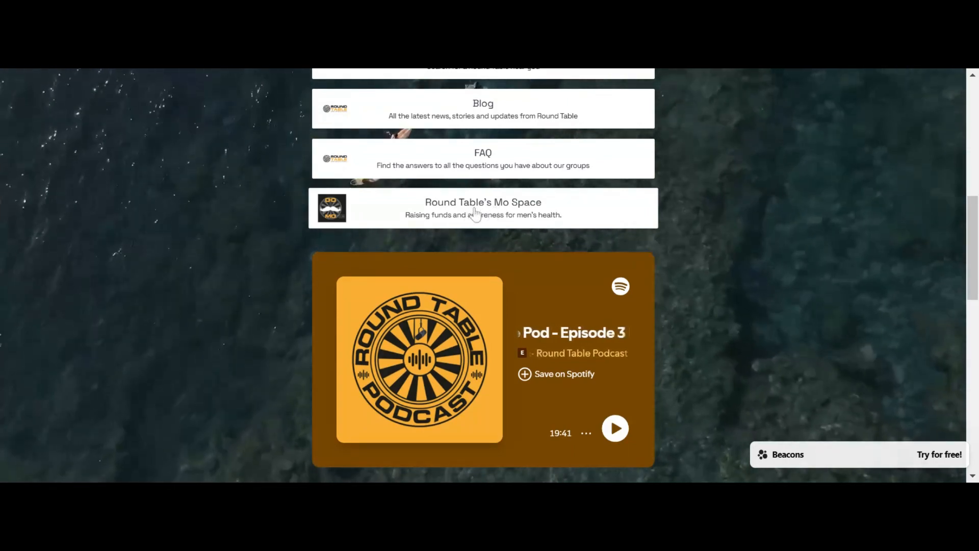
scroll(474, 214, down, 3)
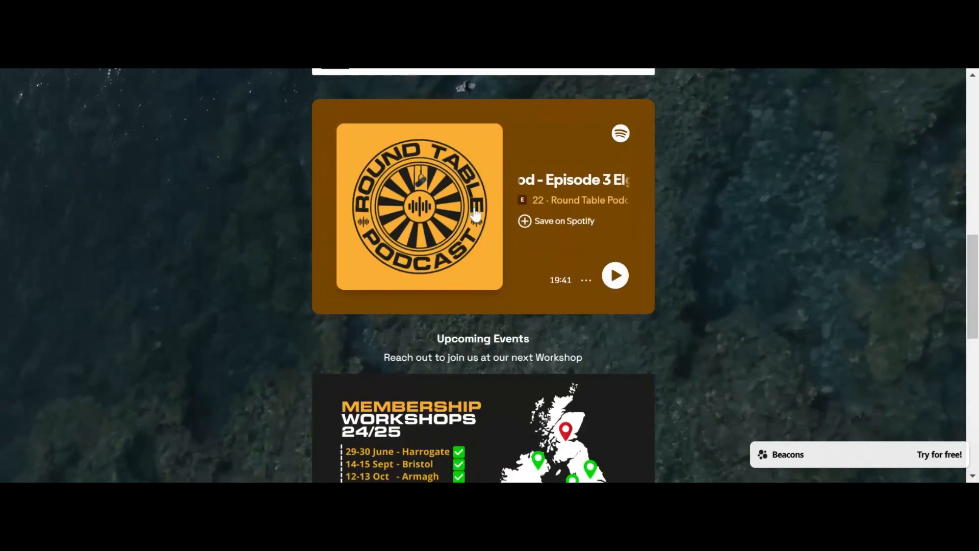
scroll(506, 241, down, 2)
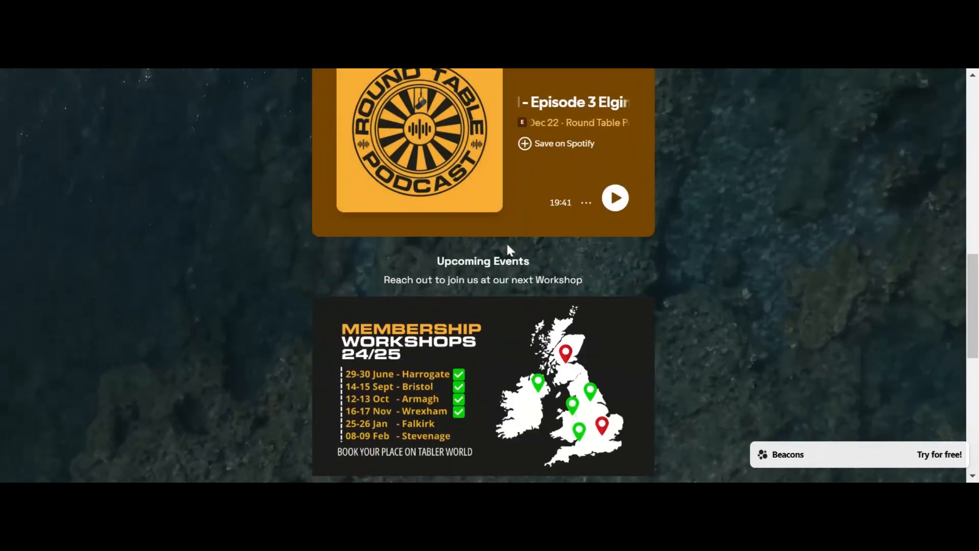
scroll(507, 243, down, 2)
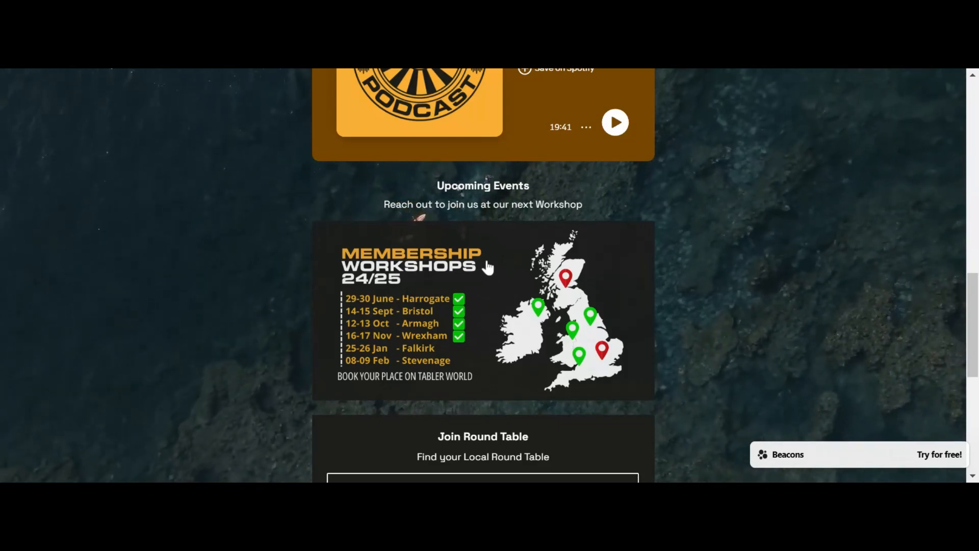
scroll(488, 267, down, 5)
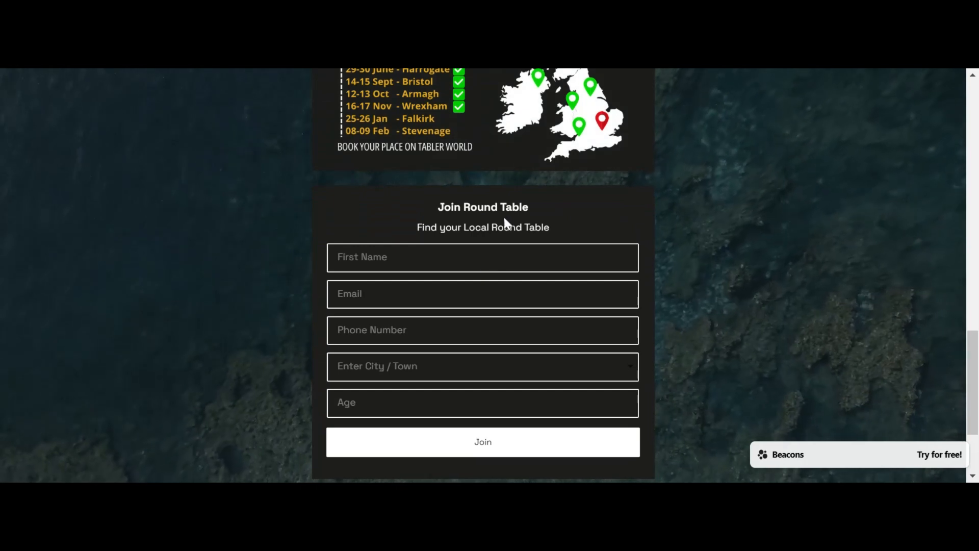
scroll(495, 220, down, 2)
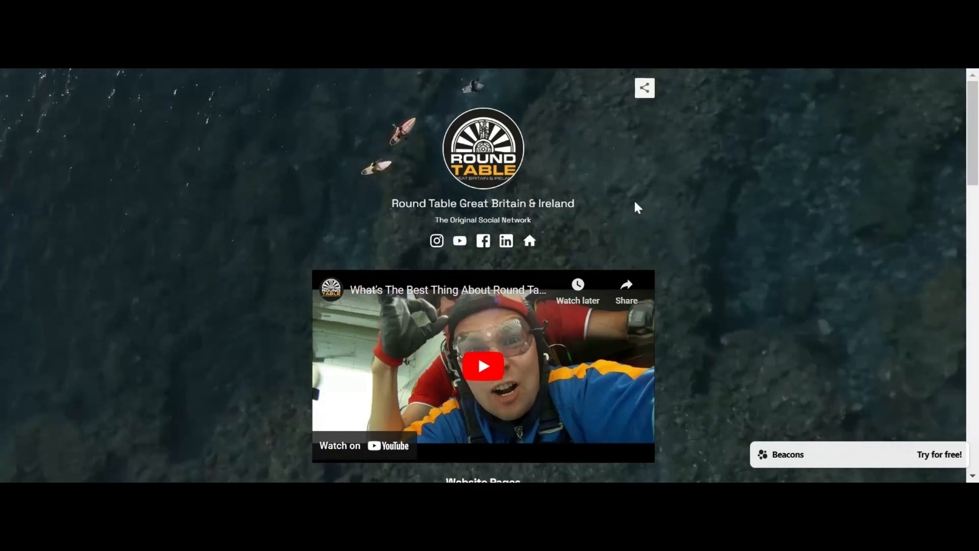
scroll(623, 202, down, 2)
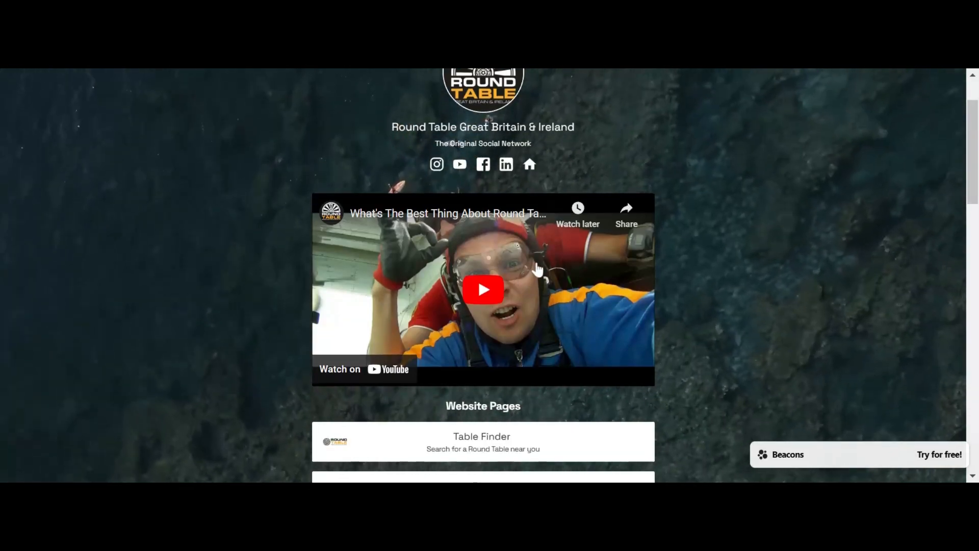
scroll(537, 268, down, 5)
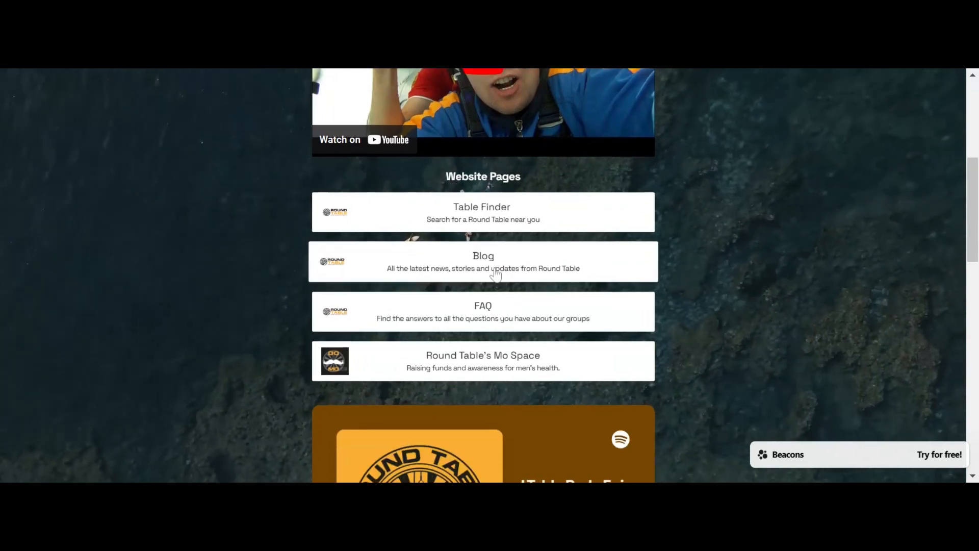
scroll(496, 274, down, 3)
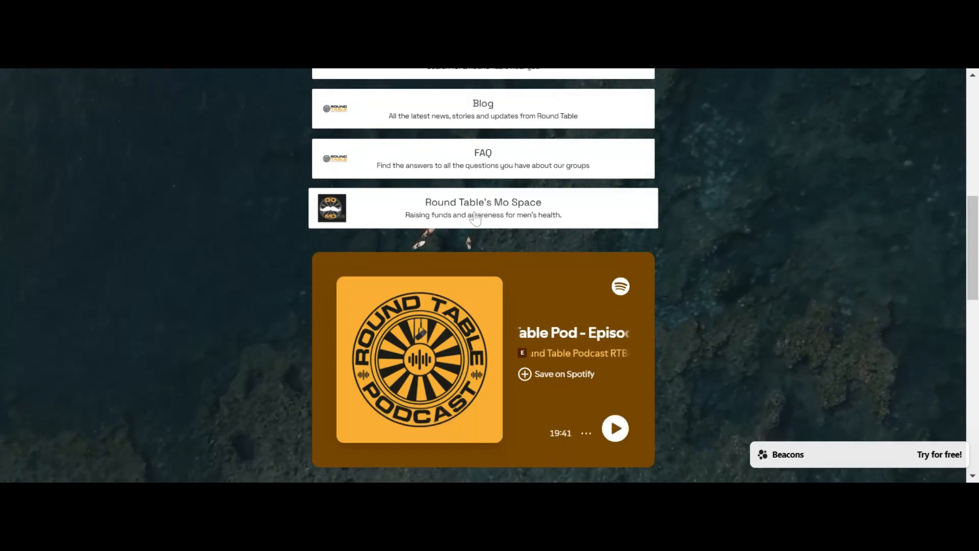